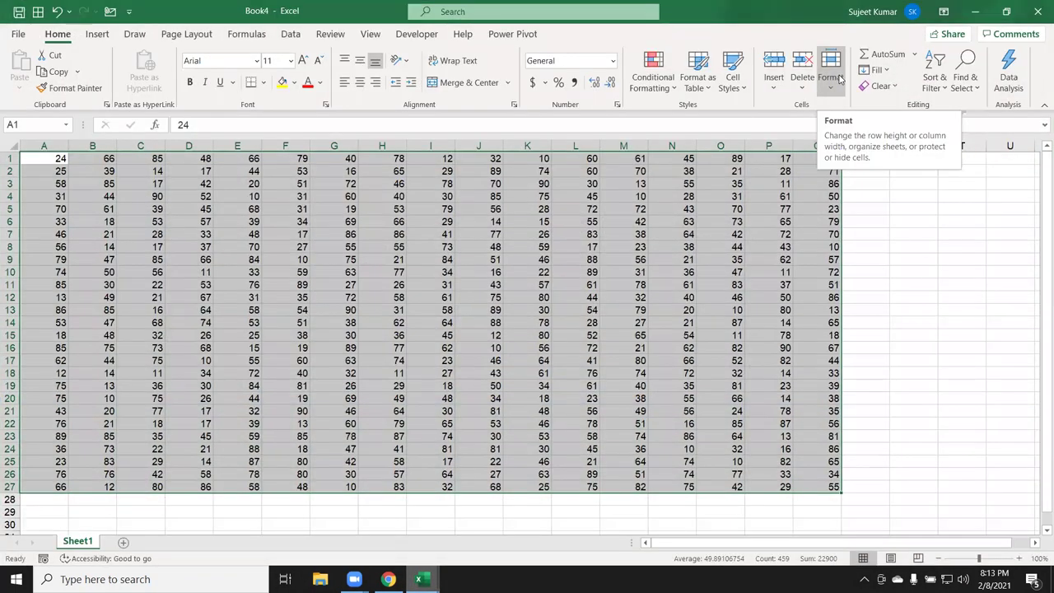
Practice drag-selecting the number block starting from cell A1.
left_click(518, 295)
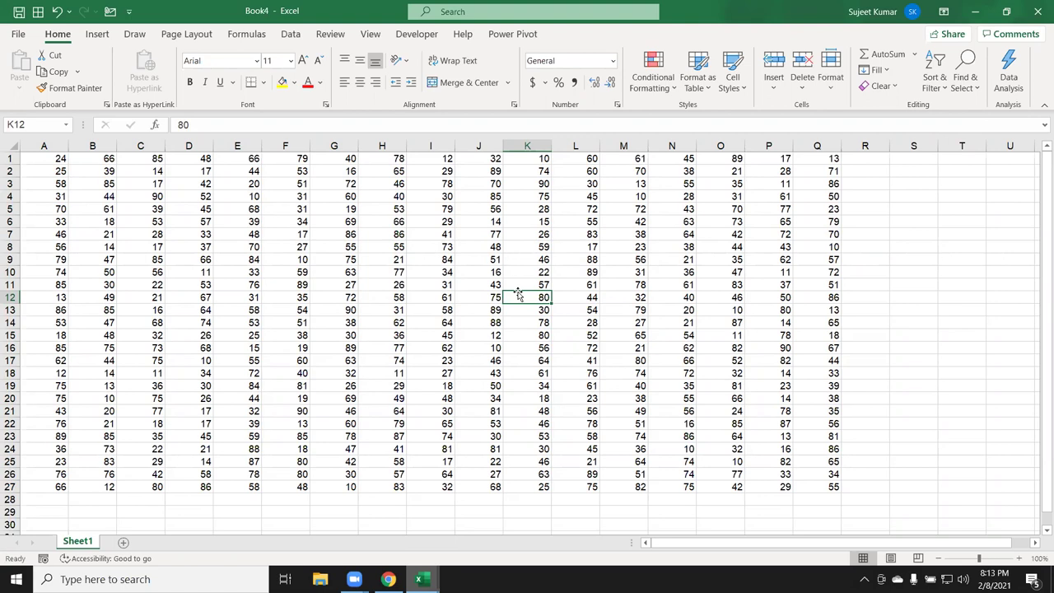
key("ctrl+Up")
key("ctrl+Left")
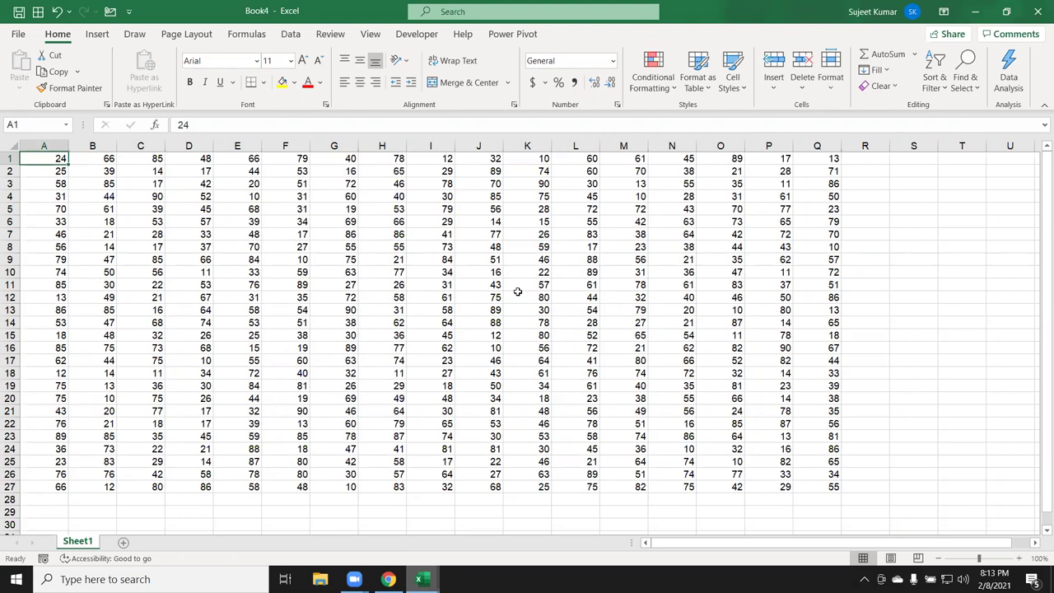
mouse_move(54, 157)
left_mouse_down()
mouse_move(316, 321)
mouse_move(815, 489)
left_mouse_up()
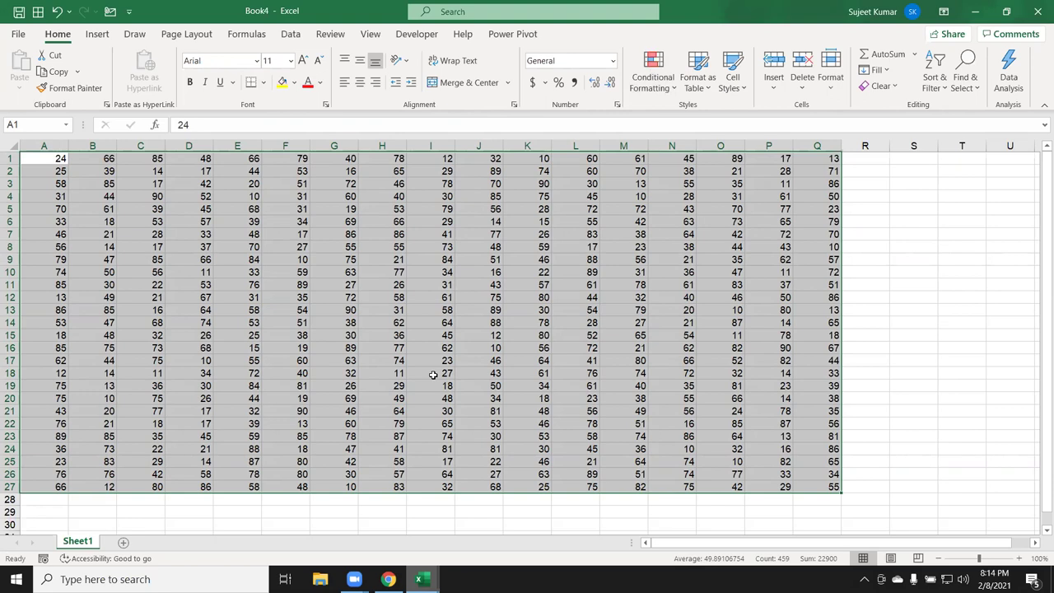
left_click(432, 374)
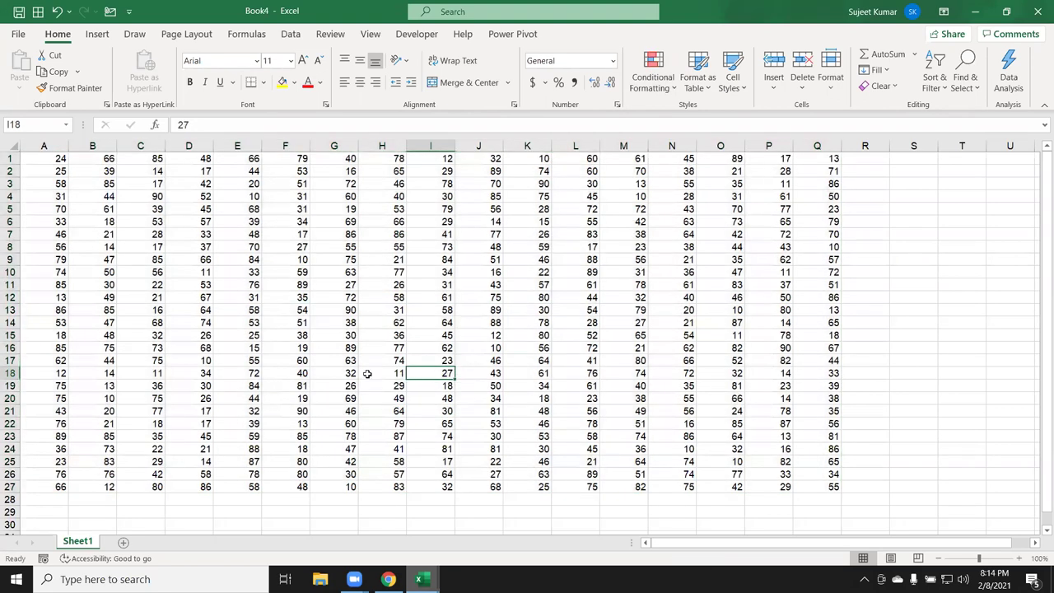
left_click(55, 157)
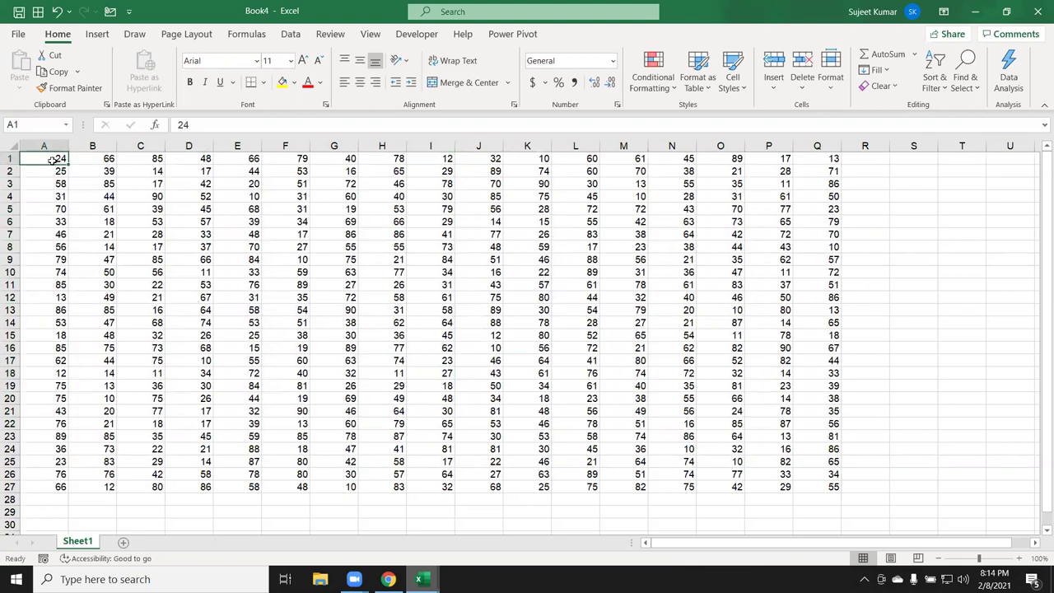
mouse_move(55, 157)
left_mouse_down()
mouse_move(757, 472)
mouse_move(823, 447)
left_mouse_up()
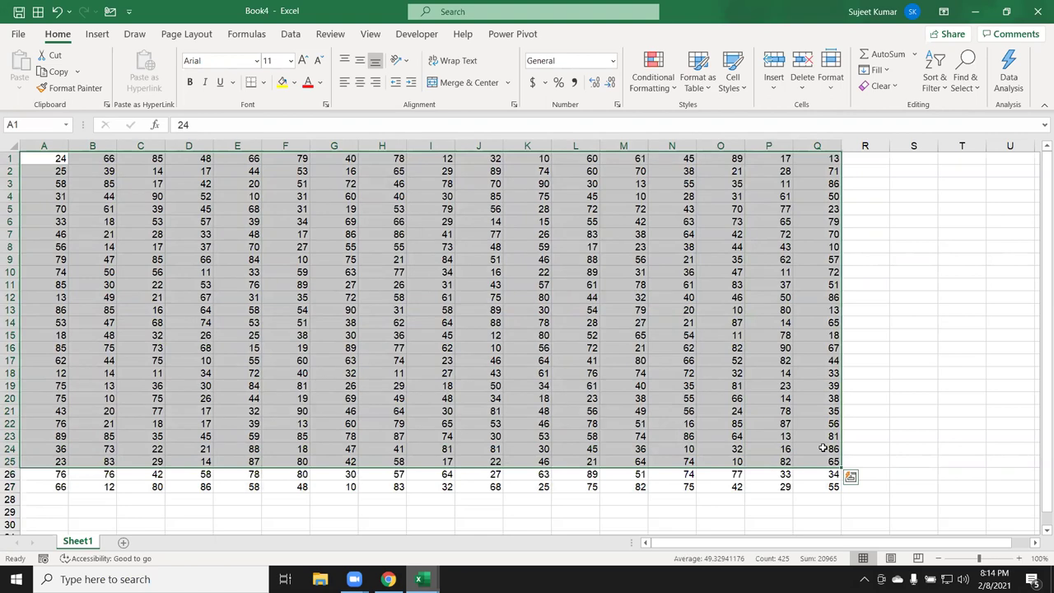
key("Down")
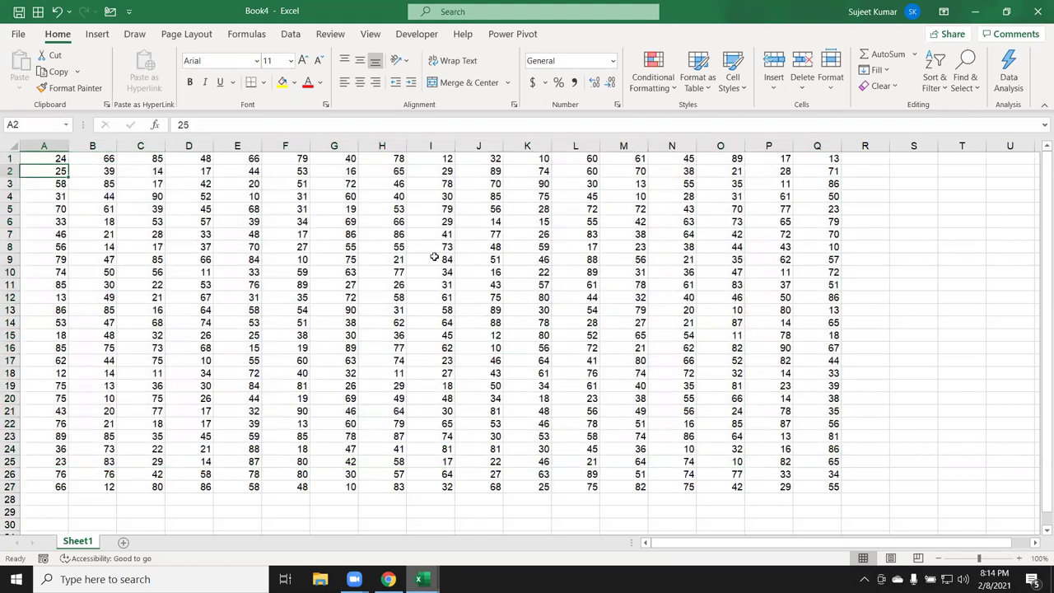
mouse_move(45, 159)
left_mouse_down()
mouse_move(569, 442)
mouse_move(815, 484)
left_mouse_up()
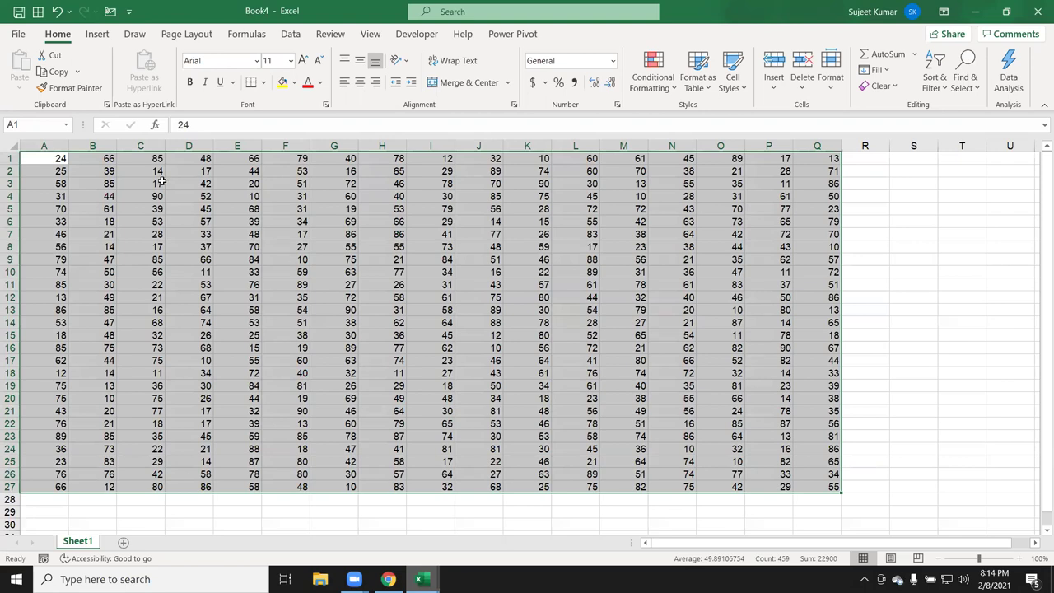
Select the whole A1:Q27 grid by dragging and by extending from corners A1 and Q1.
left_click(163, 181)
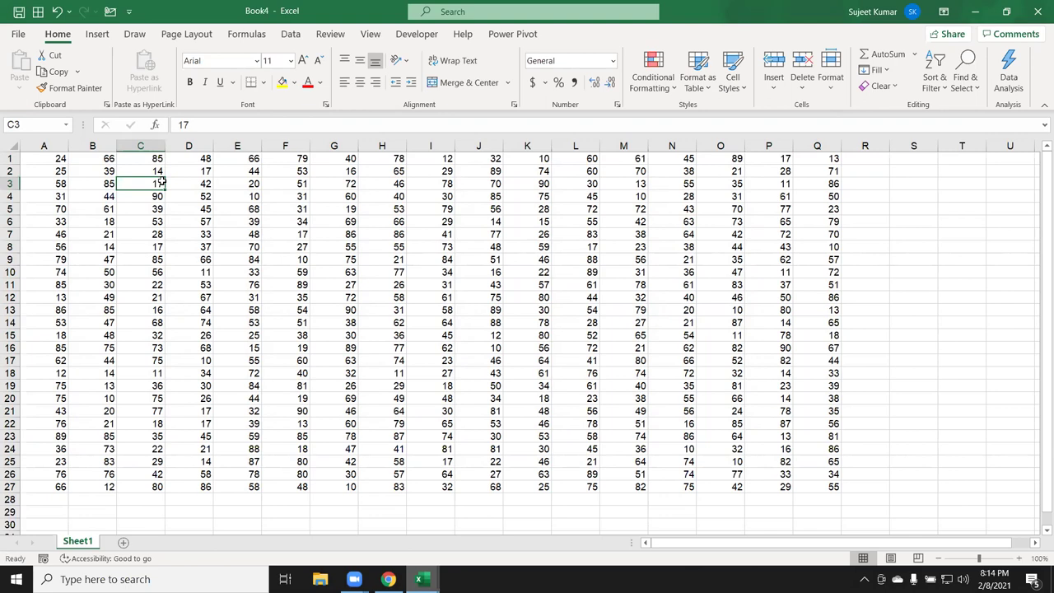
left_click_drag(48, 157, 836, 487)
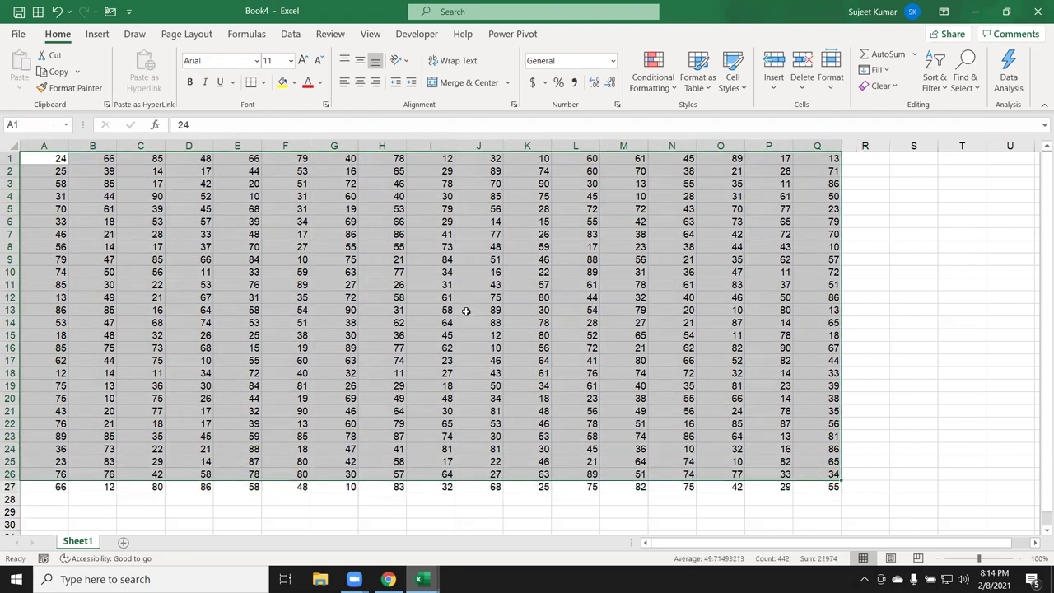
left_click(465, 310)
left_click(42, 161)
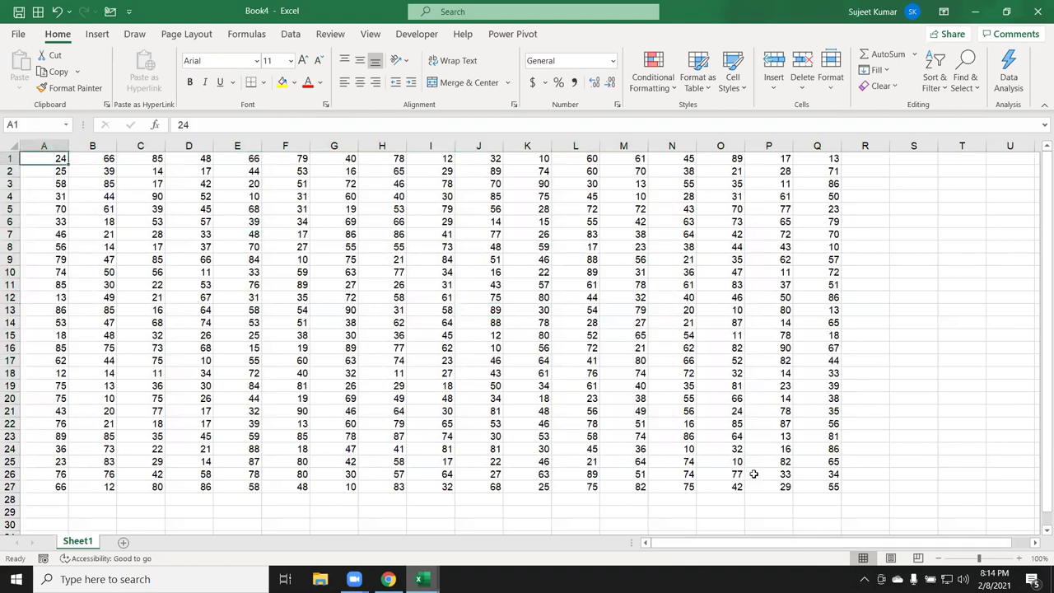
left_click(832, 488, "shift")
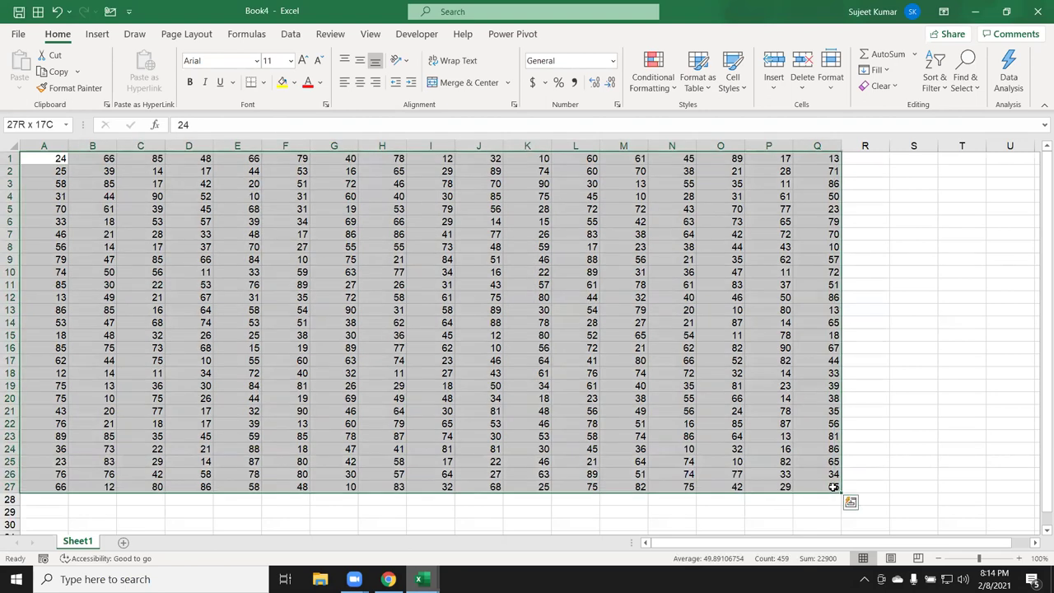
left_click(761, 296)
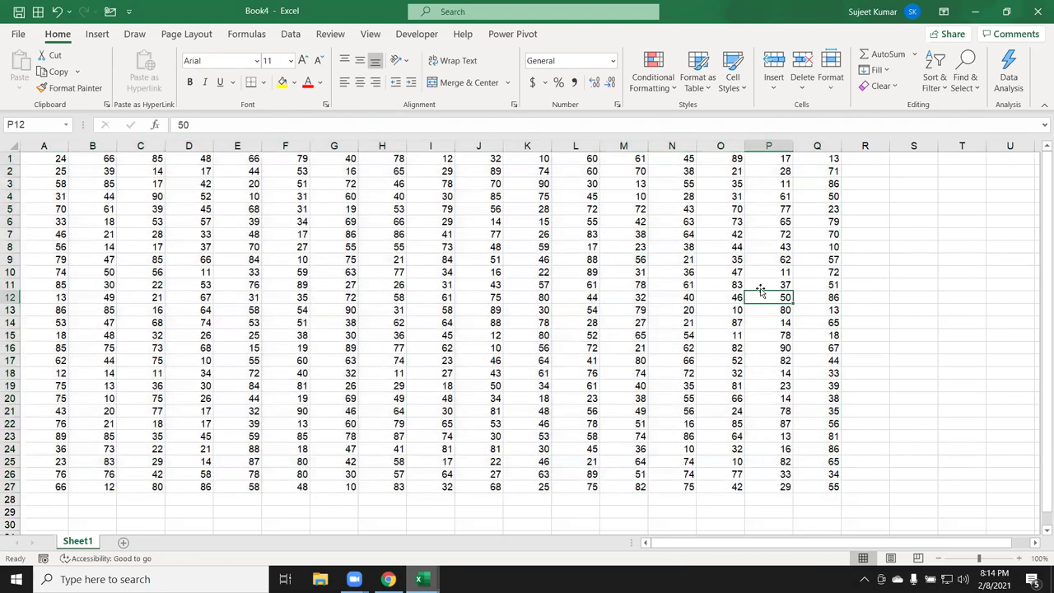
left_click(827, 160)
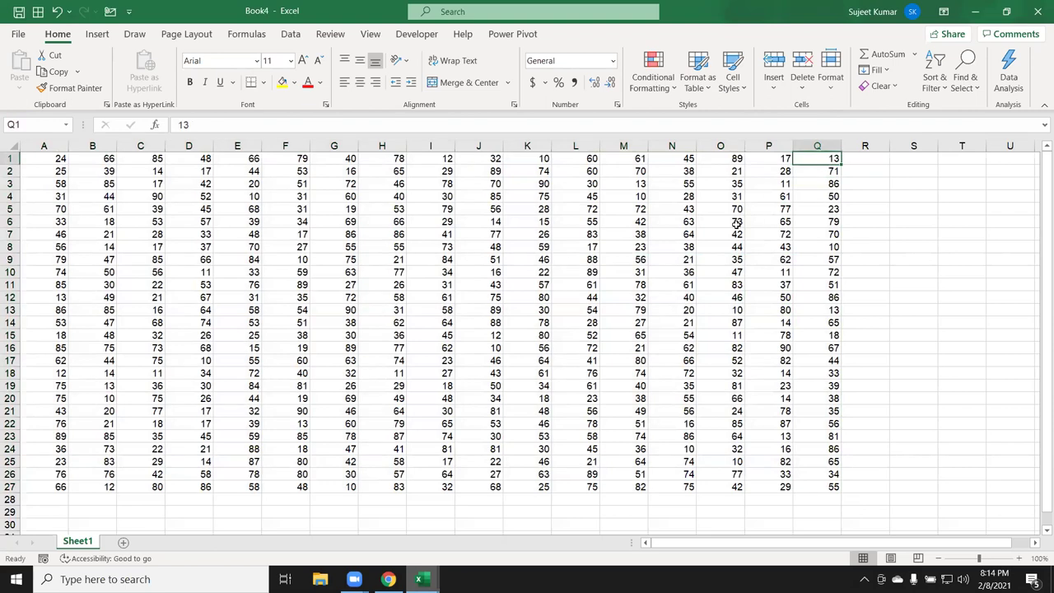
left_click(58, 486, "shift")
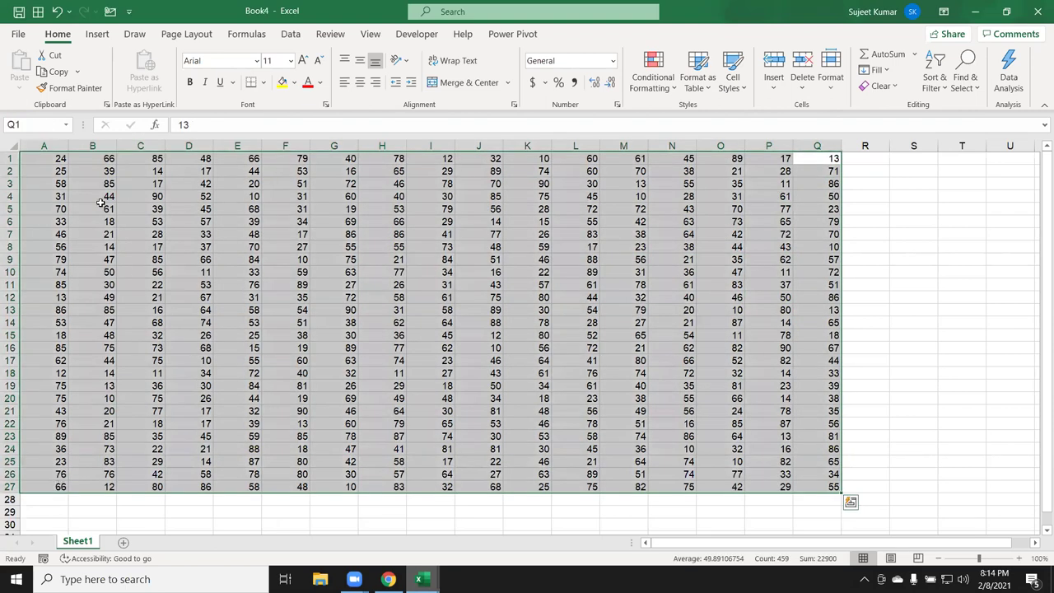
left_click(47, 161)
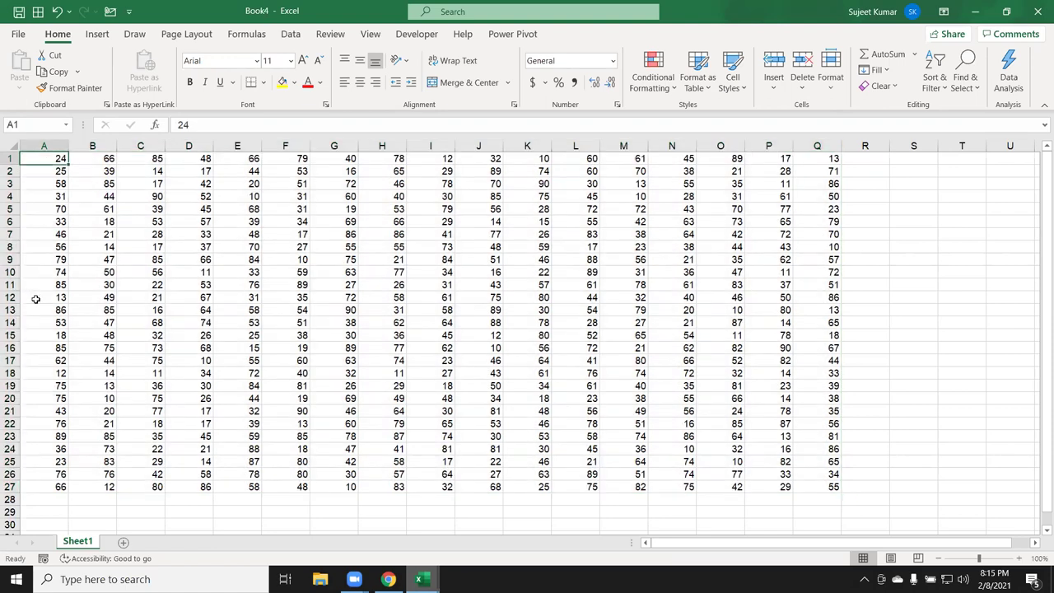
Grow the selection in stages from A1:C7 to the full A1:Q27 grid, then clear it.
left_click(134, 230, "shift")
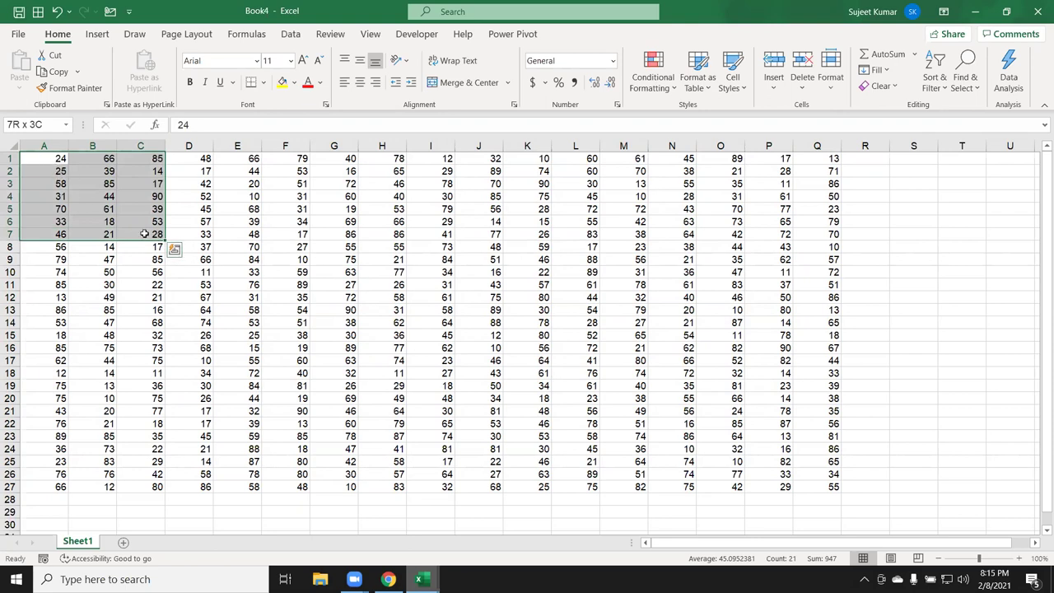
left_click(288, 282, "shift")
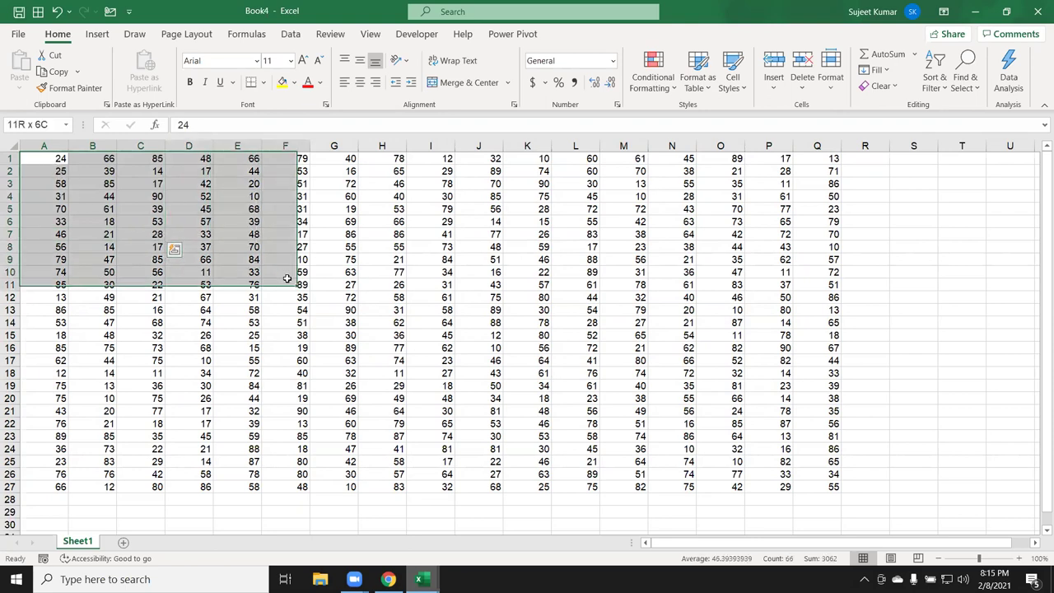
left_click(385, 316, "shift")
left_click(489, 335, "shift")
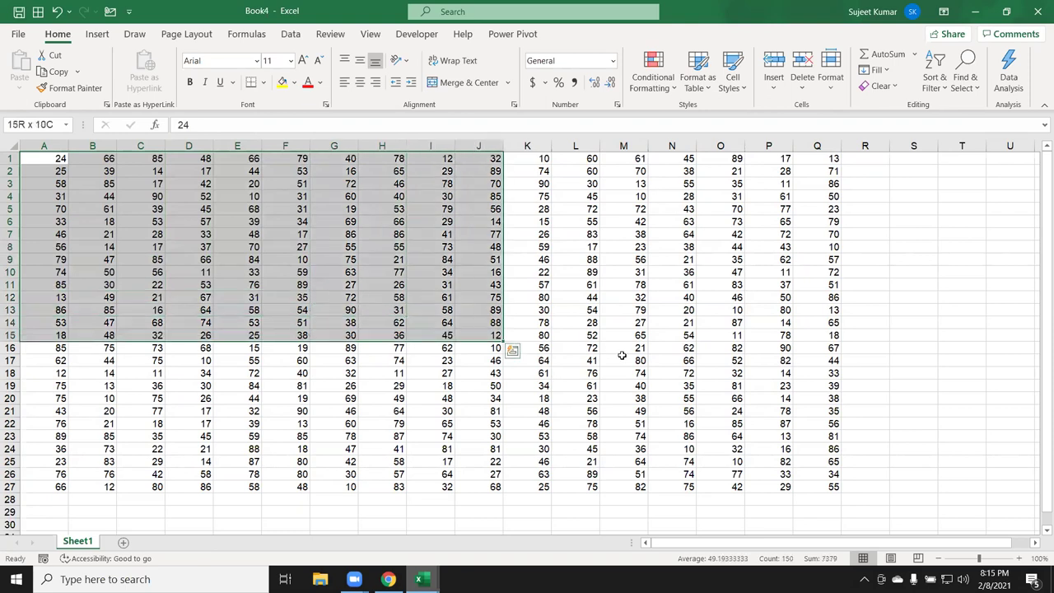
left_click(633, 360, "shift")
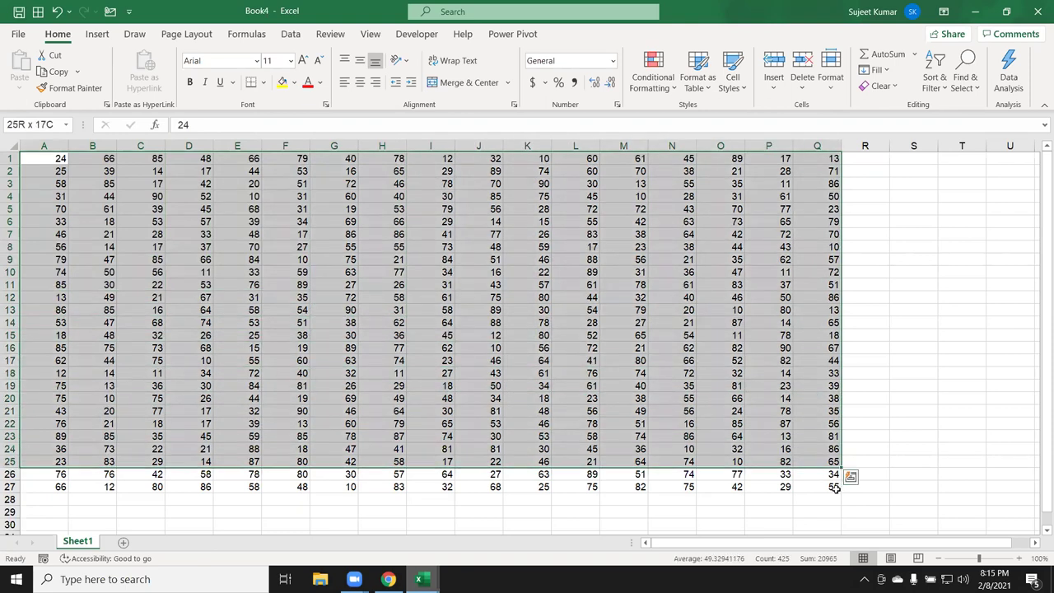
left_click_drag(766, 389, 823, 486)
left_click(572, 261)
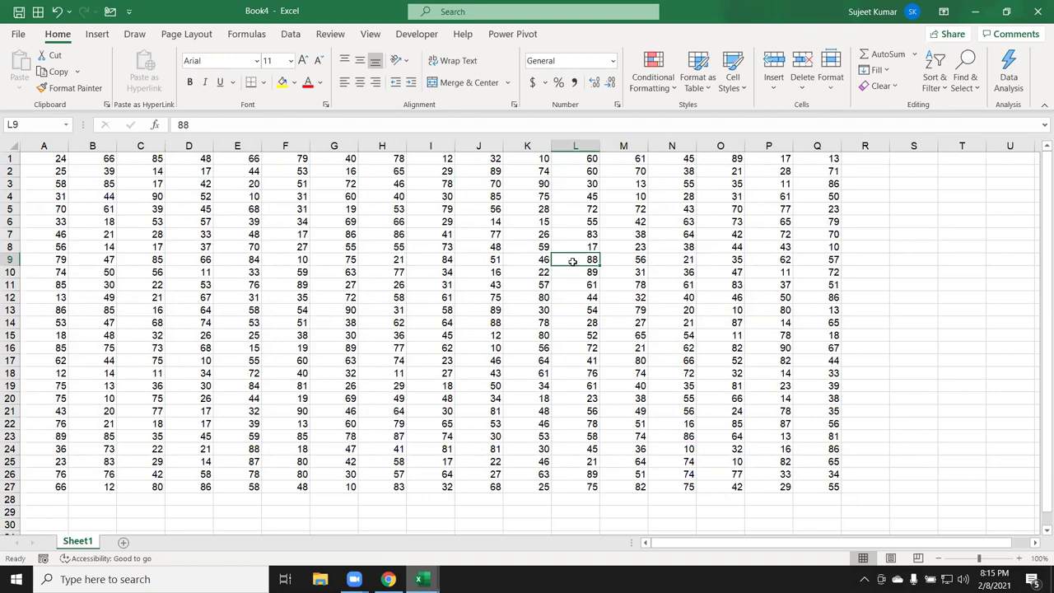
left_click(821, 159)
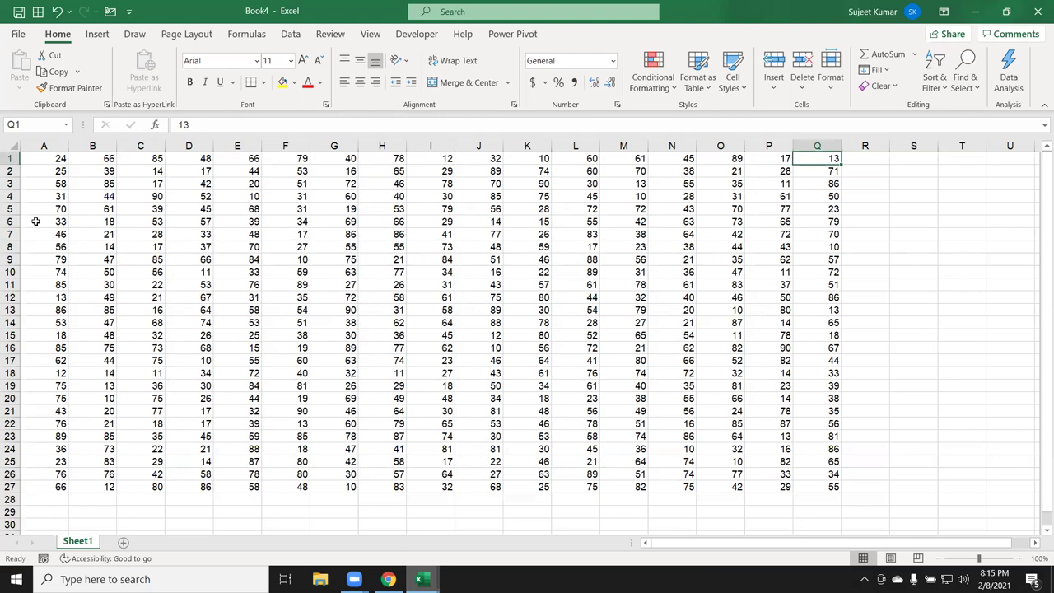
left_click(47, 162)
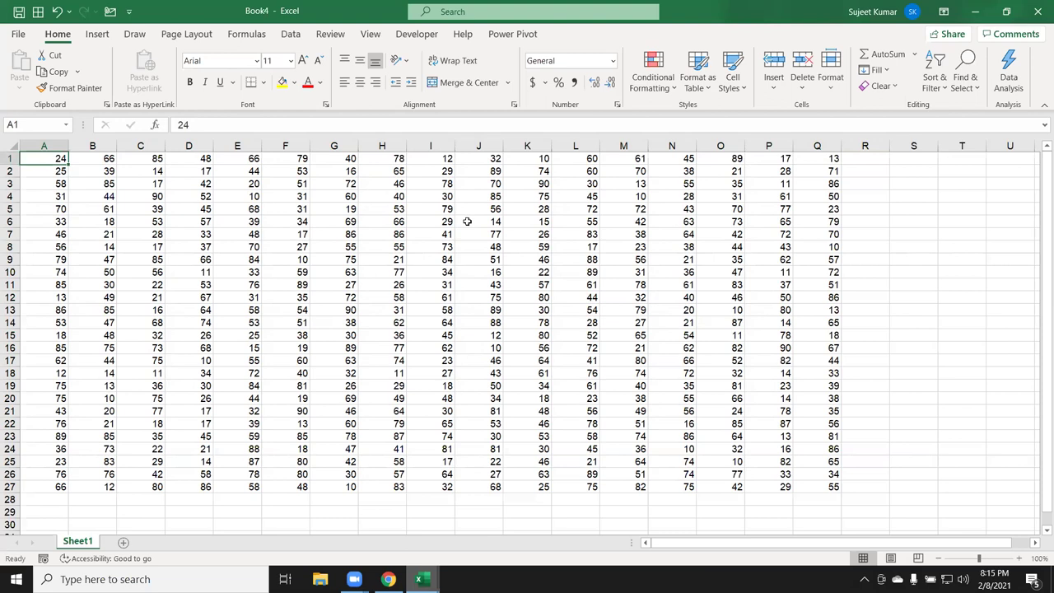
Extend a selection from A1 with Shift+arrow keys, then collapse it and move to B2.
key("shift+Right")
key("shift+Right")
key("shift+Right")
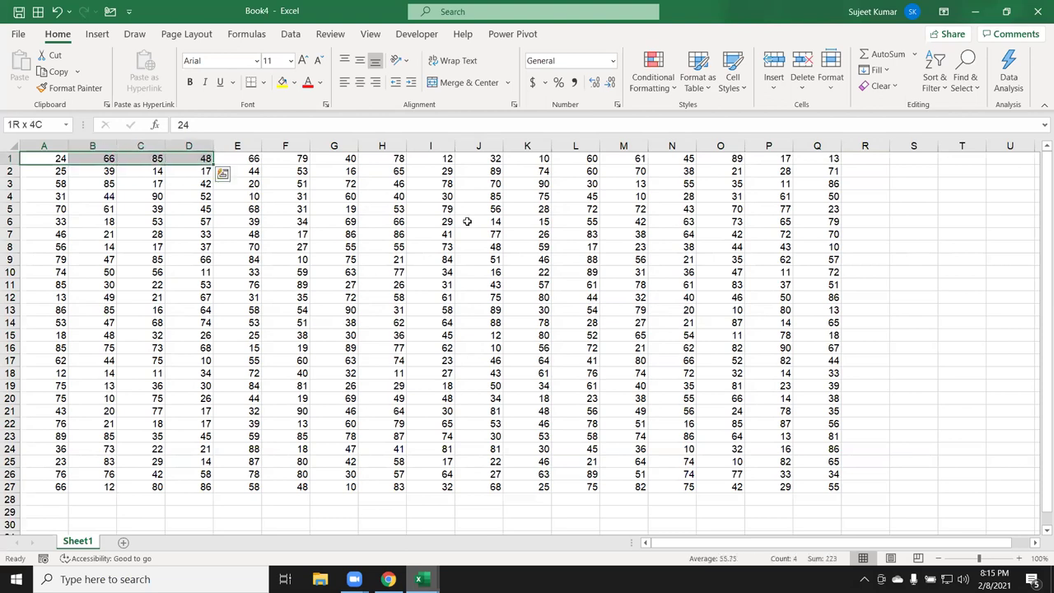
key("shift+Right")
key("shift+Right")
key("shift+Right")
key("shift+Right")
key("shift+Right")
key("shift+Right")
key("shift+Right")
key("shift+Right")
key("shift+Right")
key("shift+Right")
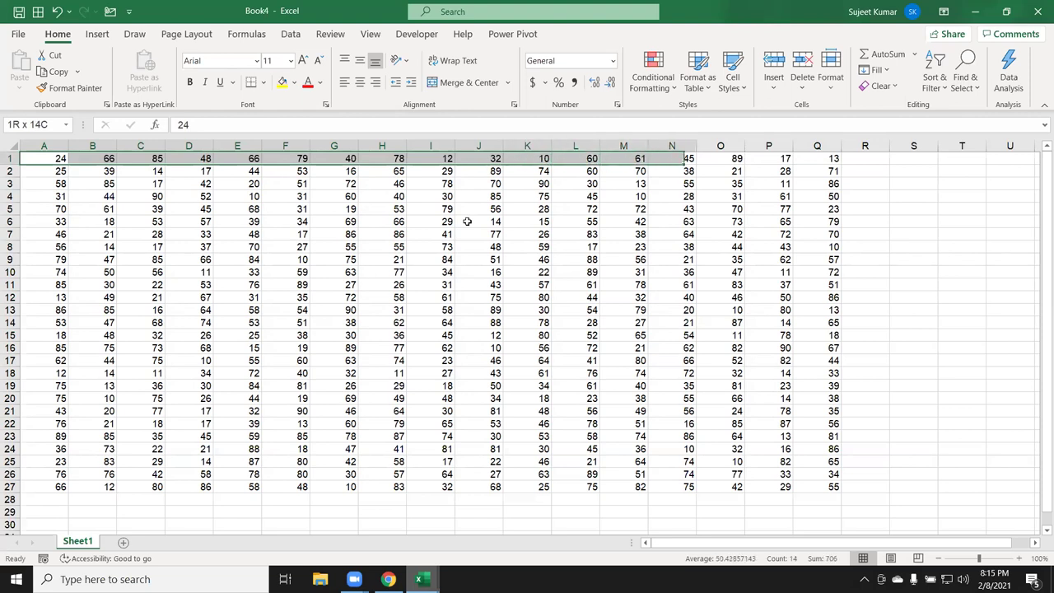
key("shift+Right")
key("shift+Right")
key("shift+Right")
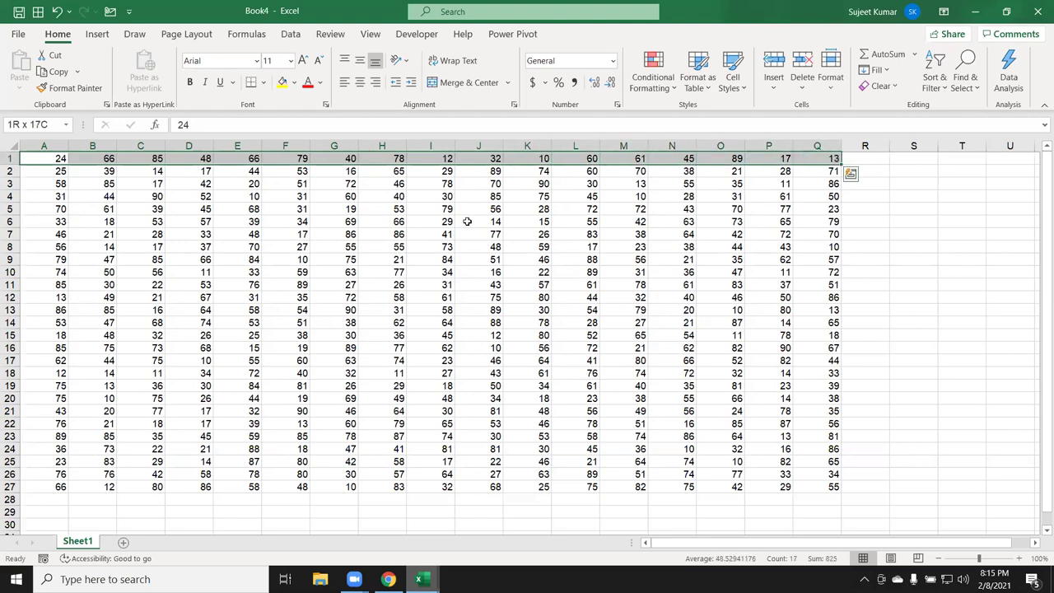
key("shift+Down")
key("shift+Down")
key("shift+Down")
key("shift+Down")
key("shift+Down")
key("shift+Down")
key("shift+Down")
key("shift+Down")
key("shift+Down")
key("shift+Down")
key("shift+Down")
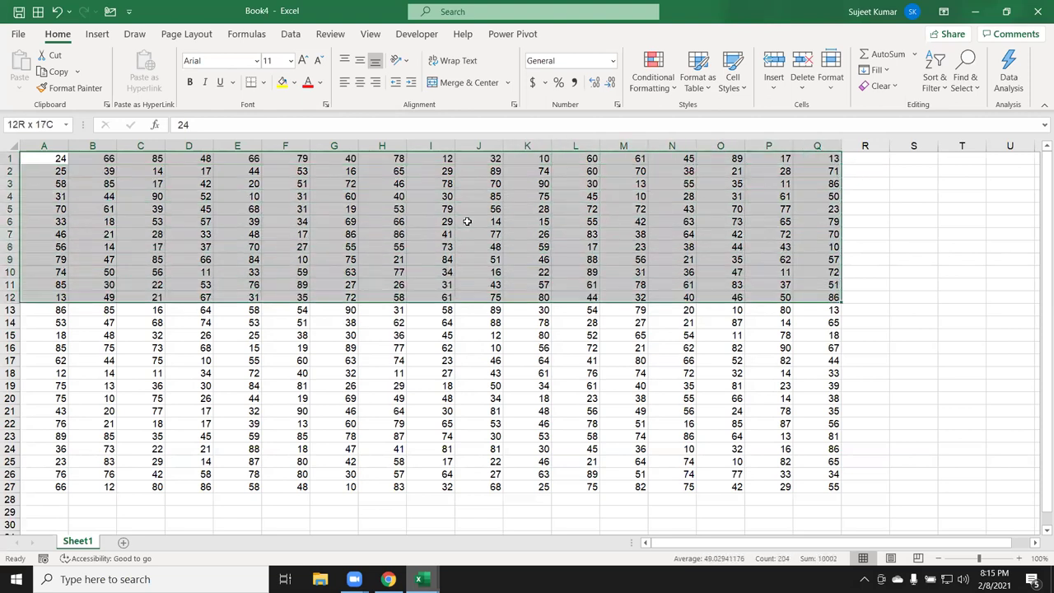
key("shift+Down")
key("shift+Down")
key("shift+Down")
key("shift+Down")
key("shift+Down")
key("shift+Down")
key("shift+Down")
key("shift+Down")
key("shift+Down")
key("shift+Down")
key("shift+Down")
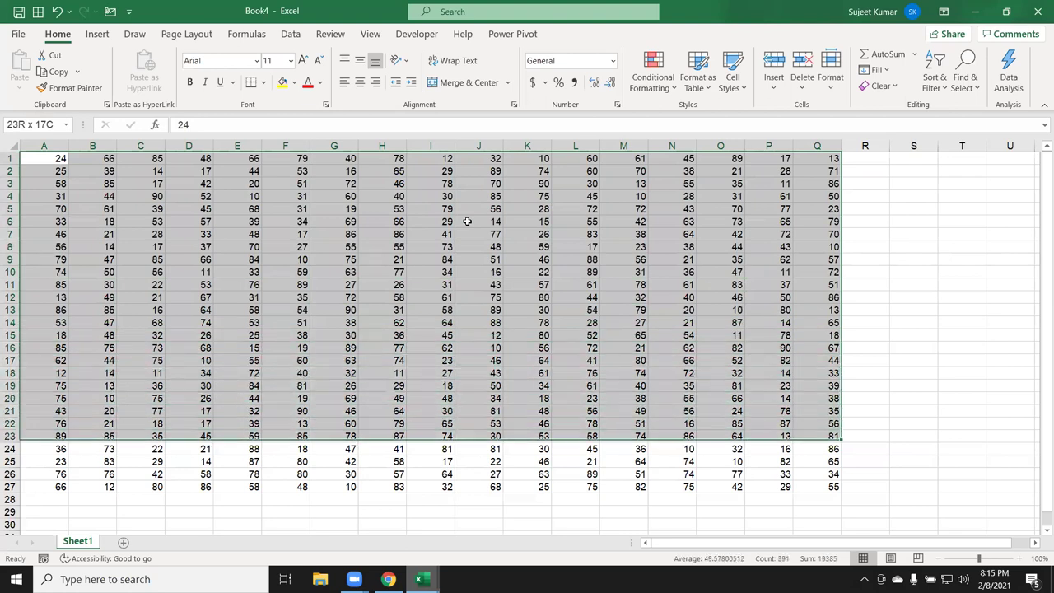
key("shift+Down")
key("shift+Down")
key("shift+Down")
key("shift+Down")
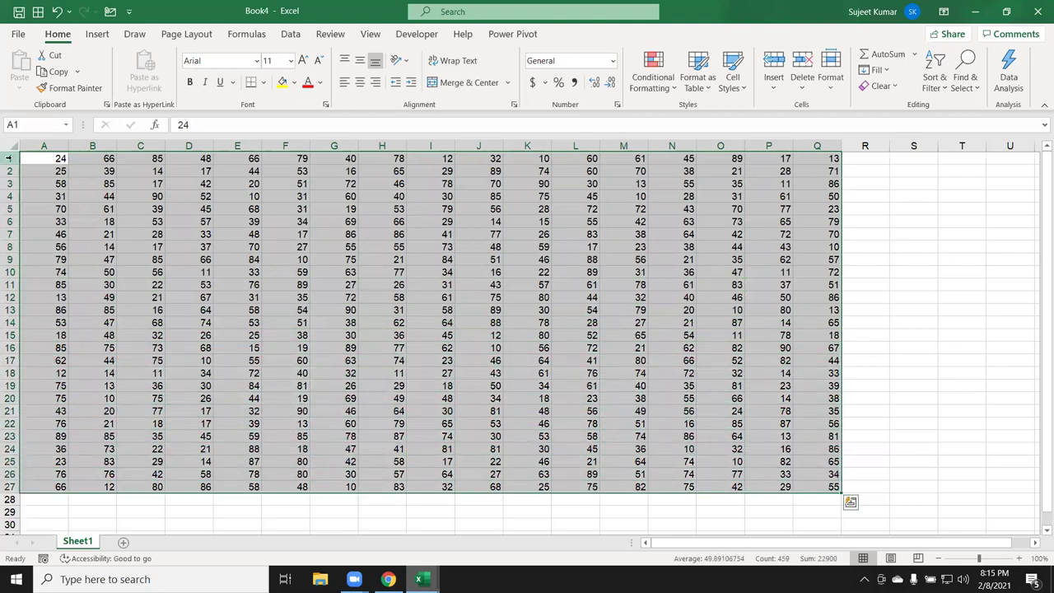
left_click(37, 161)
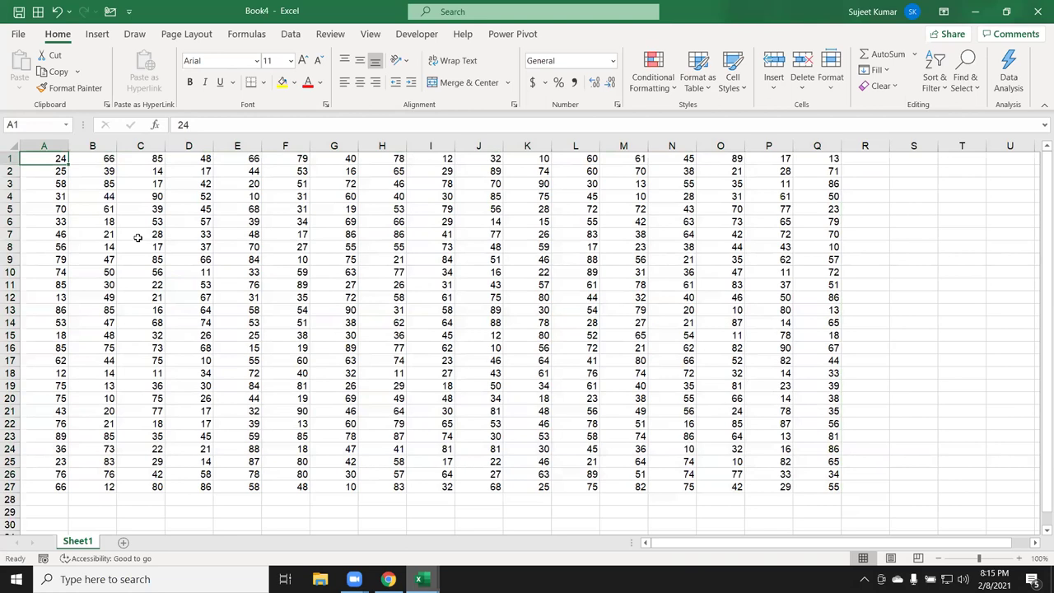
key("shift+Right")
key("shift+Right")
key("shift+Right")
key("shift+Right")
key("shift+Right")
key("shift+Right")
key("shift+Right")
key("shift+Right")
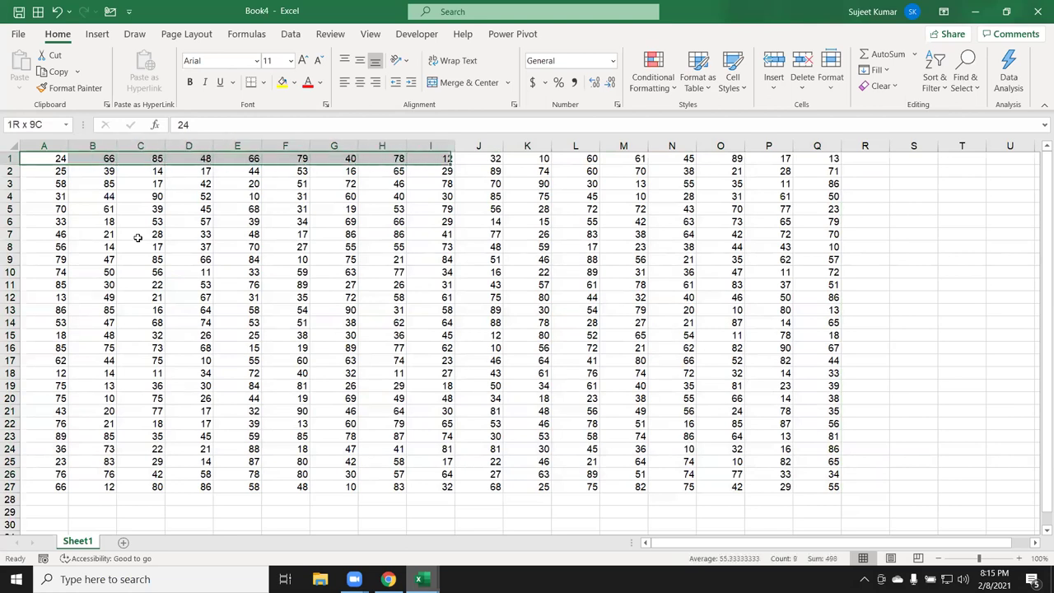
key("shift+Right")
key("shift+Right")
key("shift+Right")
key("shift+Down")
key("shift+Down")
key("shift+Right")
key("shift+Right")
key("shift+Right")
key("shift+Down")
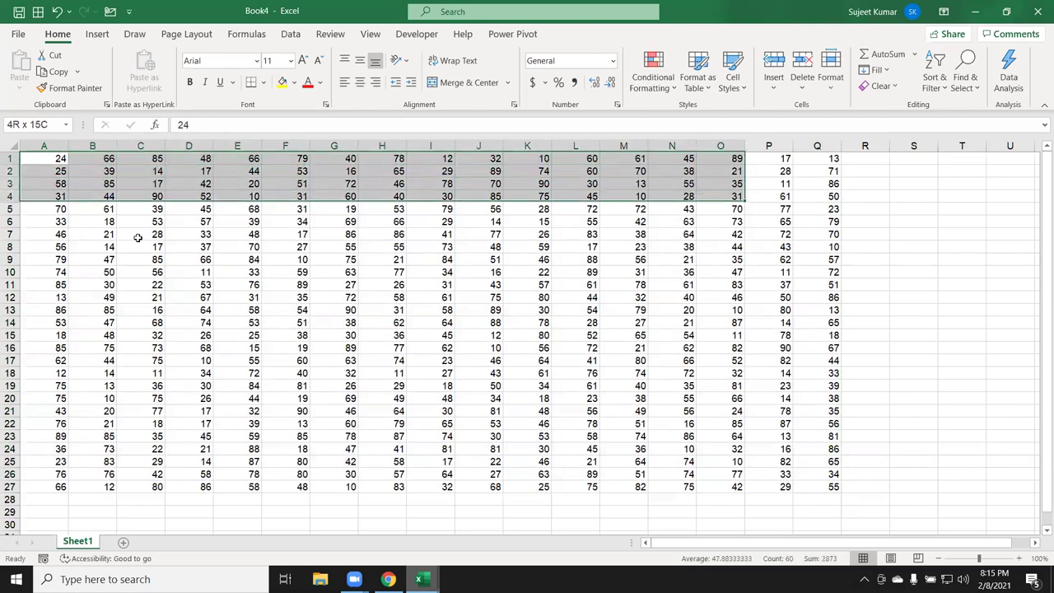
key("shift+Down")
key("shift+Right")
key("shift+Right")
key("shift+Down")
key("shift+Down")
key("shift+Down")
key("shift+Down")
key("shift+Down")
key("shift+Down")
key("shift+Down")
key("shift+Down")
key("Up")
key("Down")
key("Down")
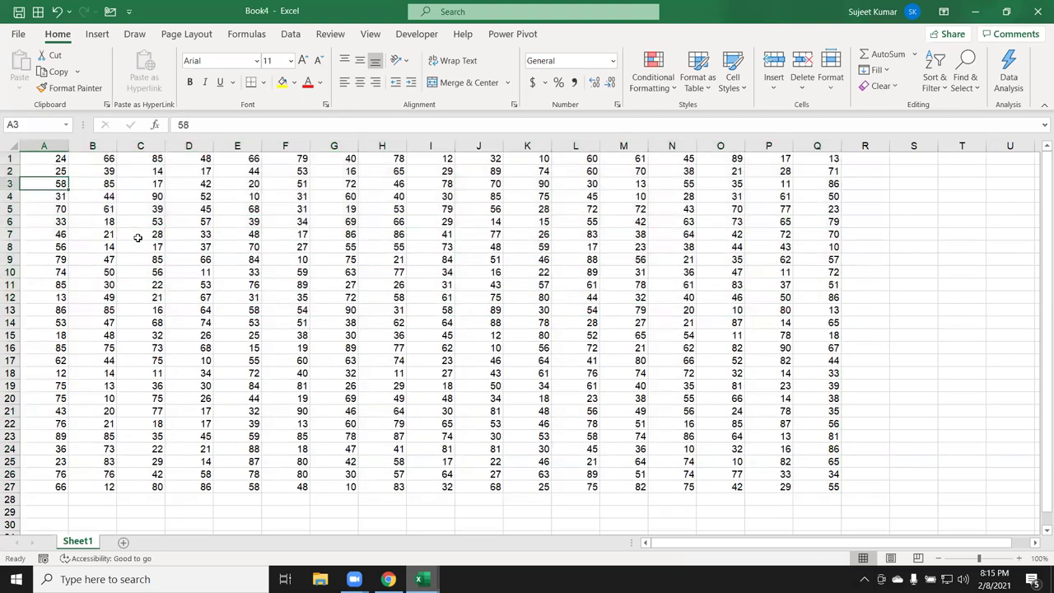
key("Right")
key("Up")
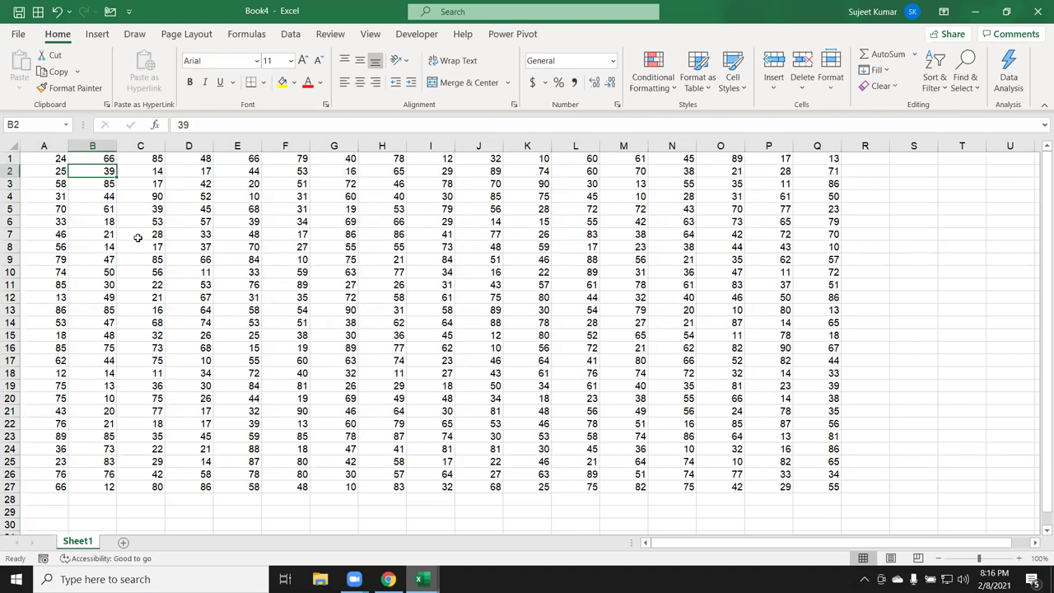
Select the A1:Q27 data region with Ctrl+A and with Go To Special > Current region.
key("ctrl+a")
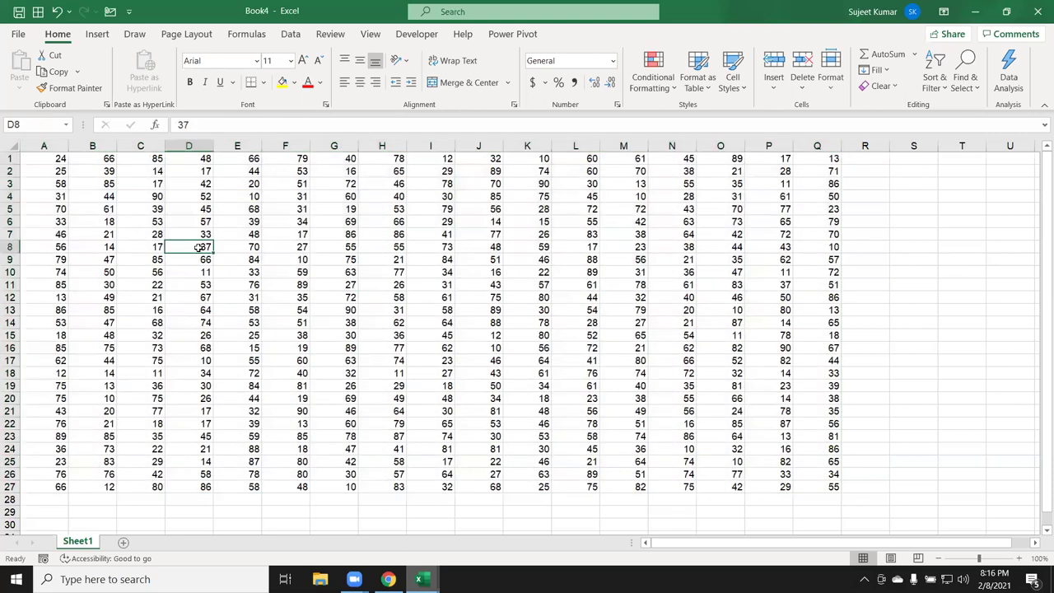
left_click(198, 247)
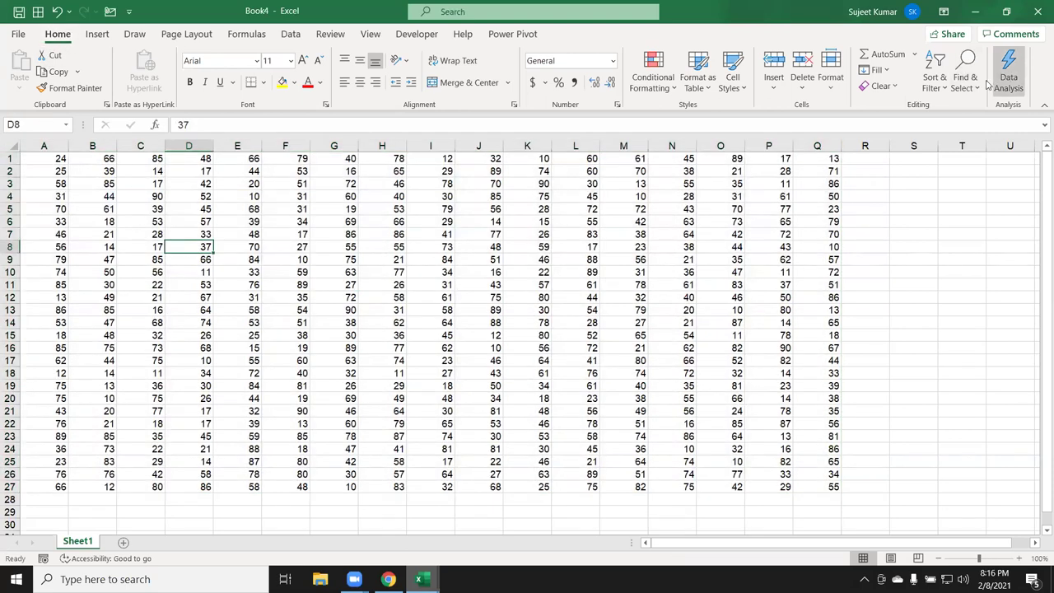
left_click(963, 66)
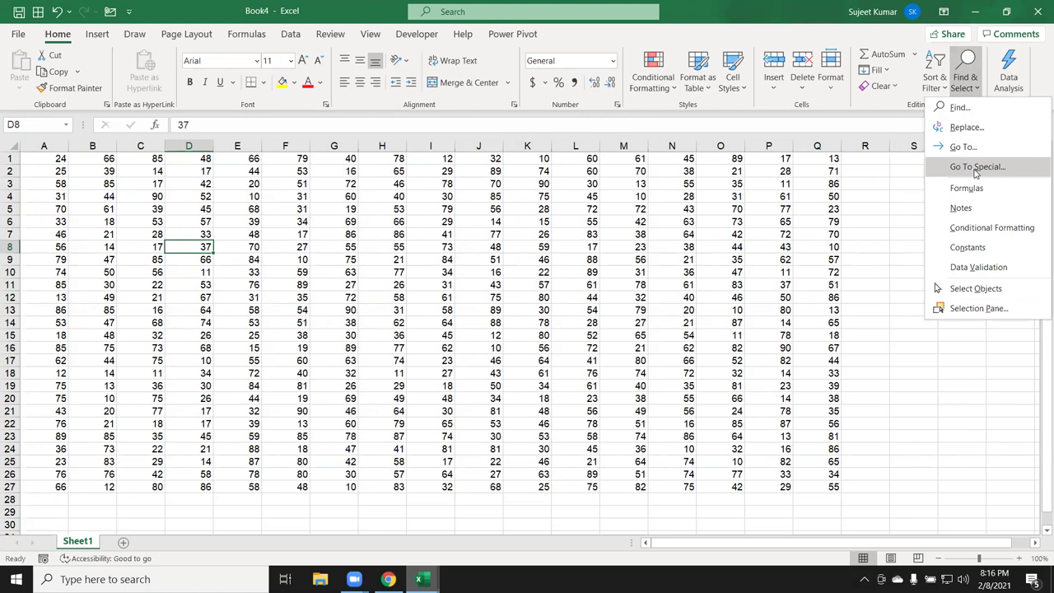
left_click(976, 168)
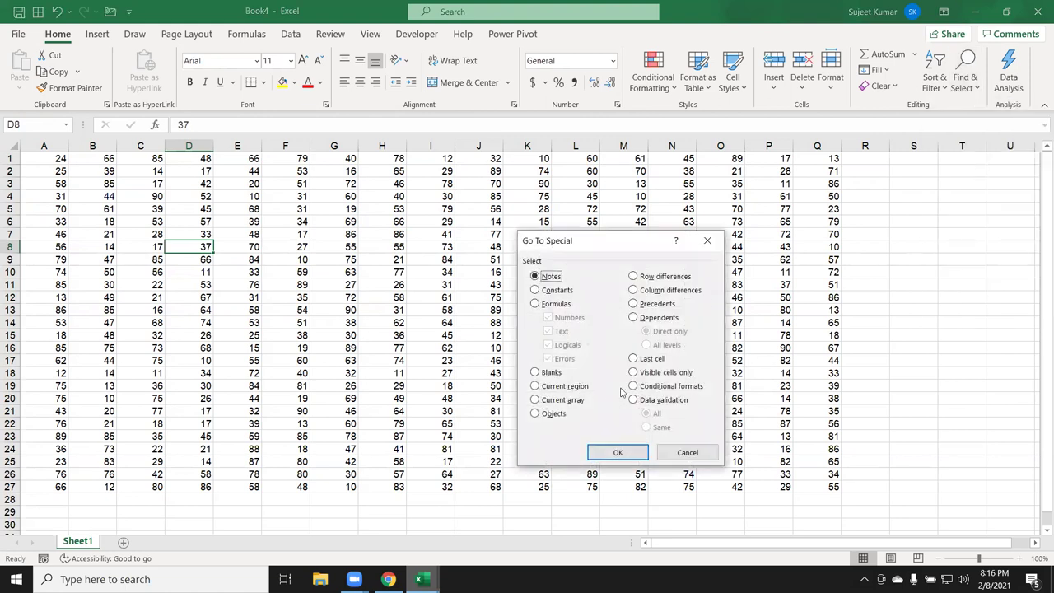
left_click(583, 390)
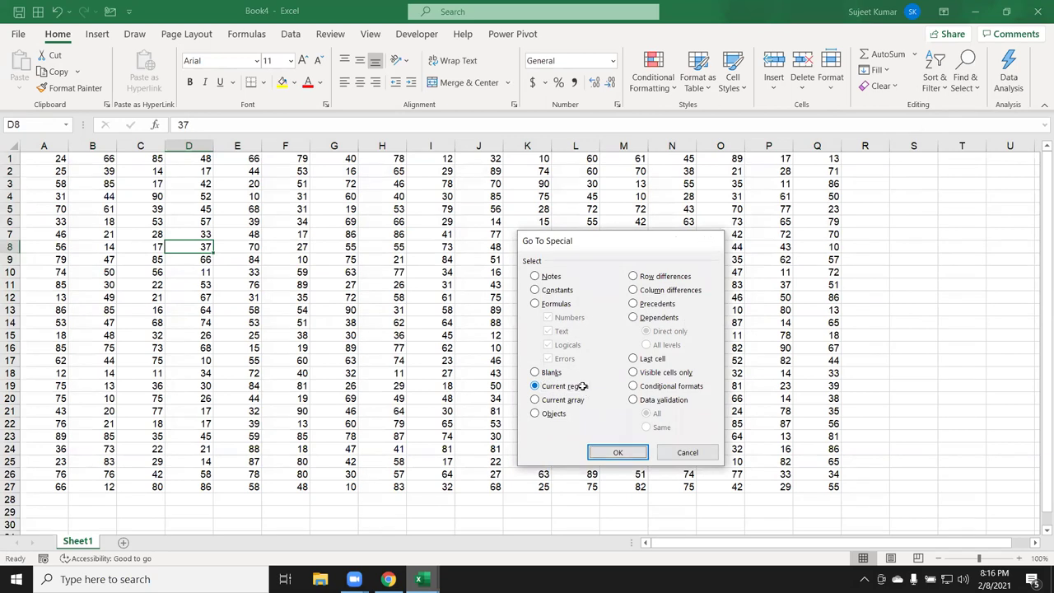
key("Return")
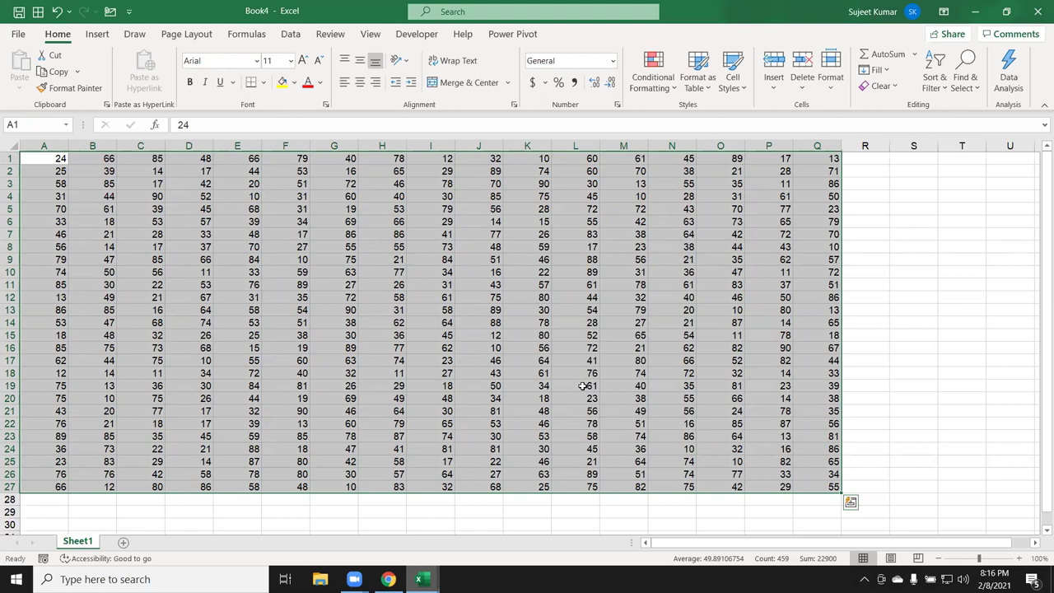
key("ctrl+Home")
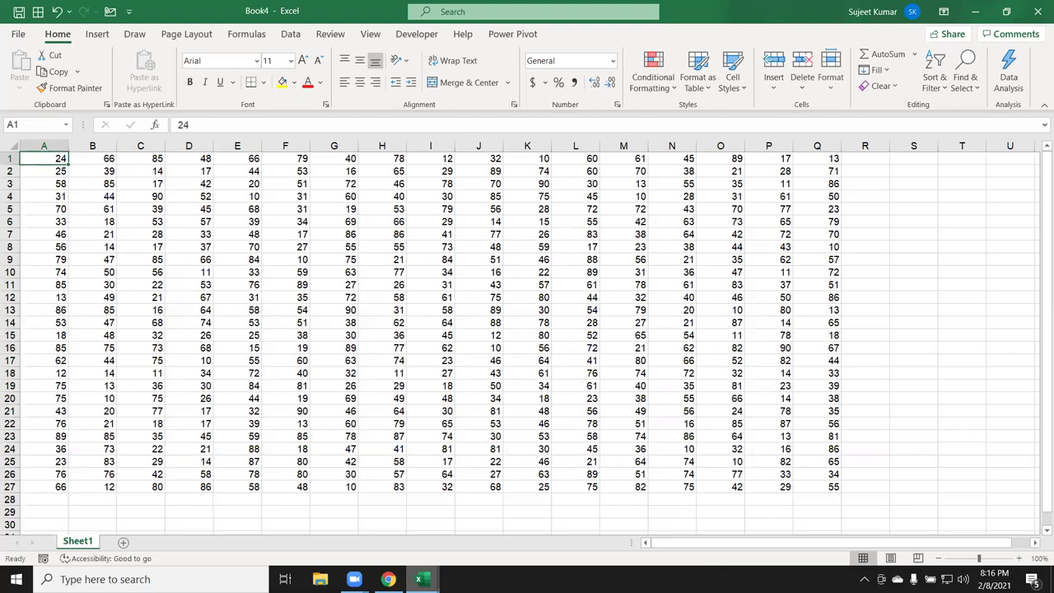
Insert a blank row at row 12, shifting the lower numbers down to row 28.
left_click(10, 296)
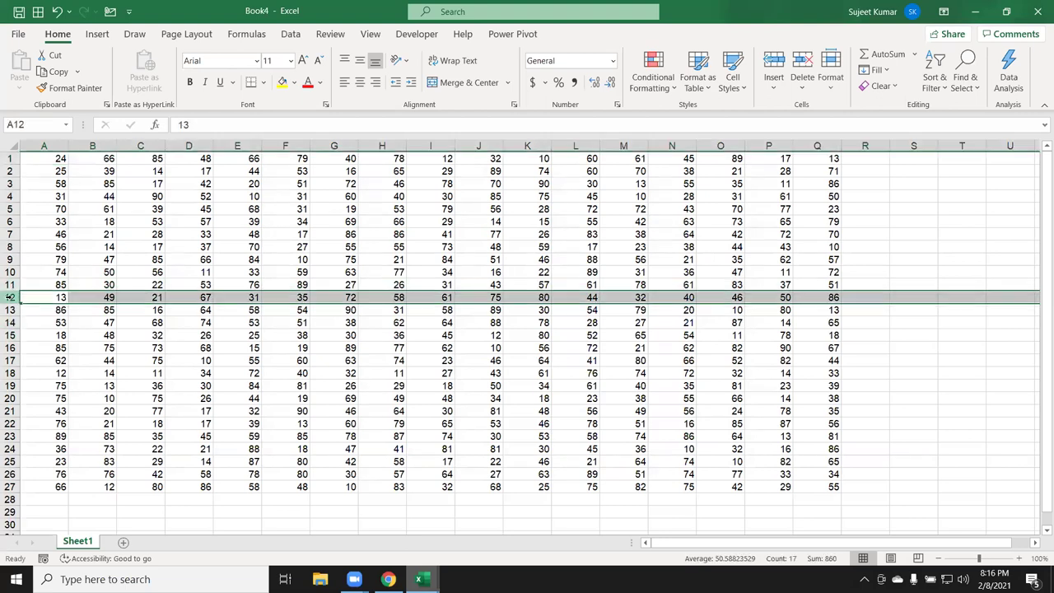
key("ctrl+shift+plus")
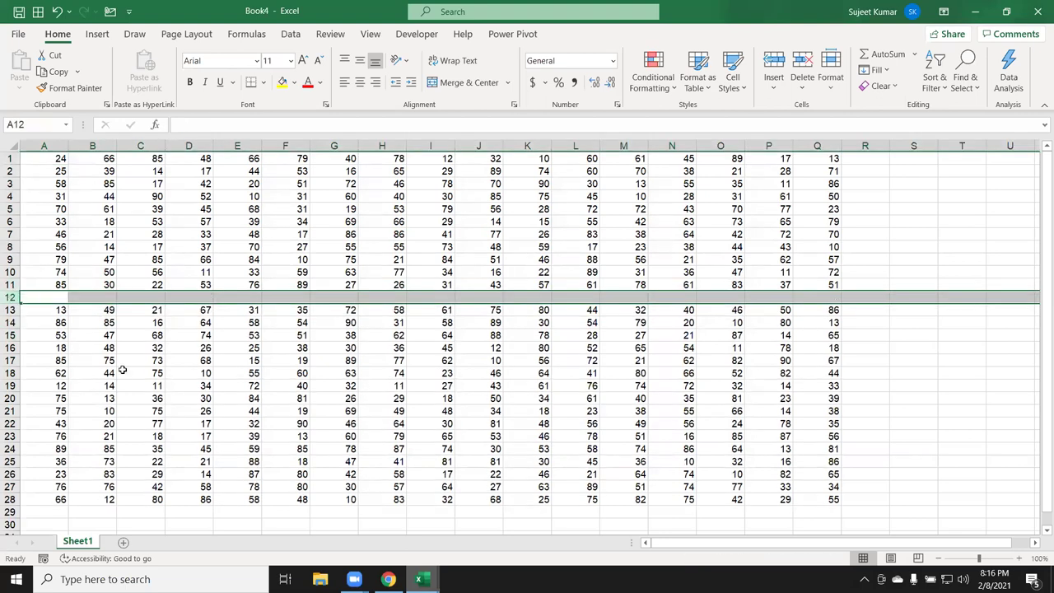
left_click(122, 373)
Enter 25 in G12 and confirm with Ctrl+A that both number blocks form one region.
left_click(45, 181)
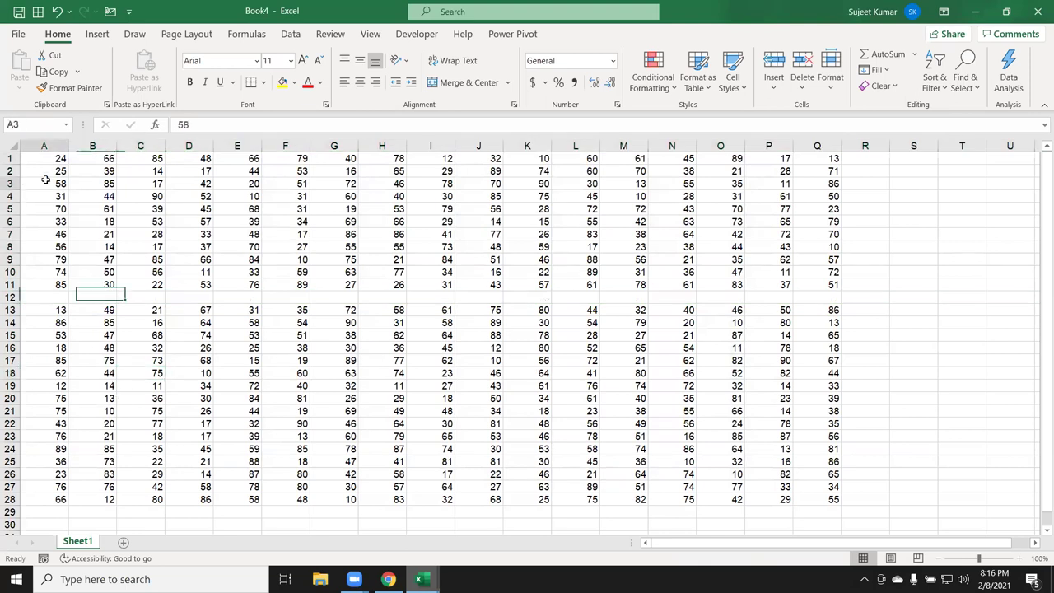
key("ctrl+a")
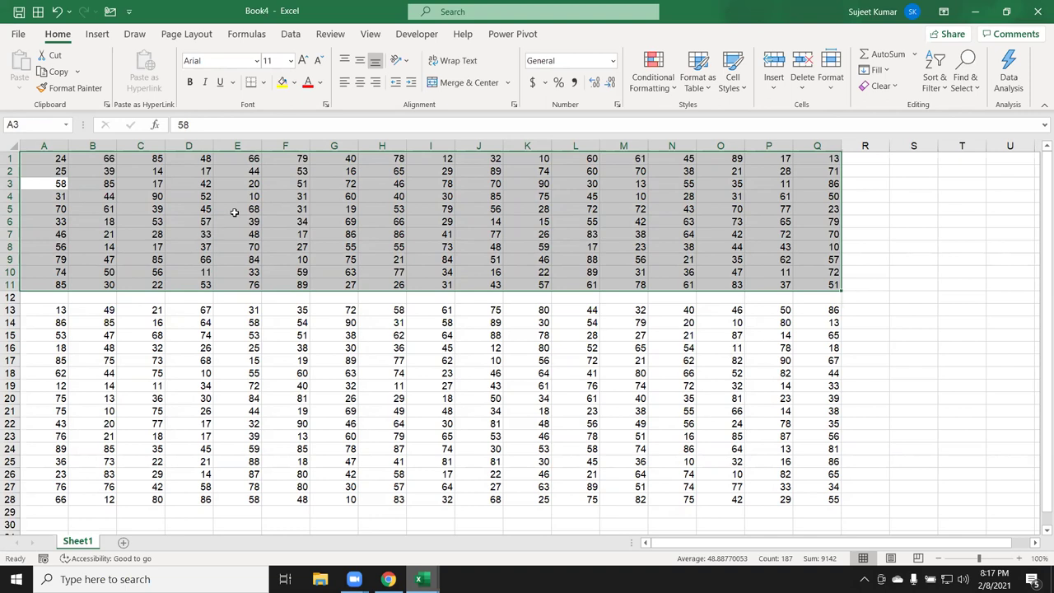
left_click(343, 298)
type("25")
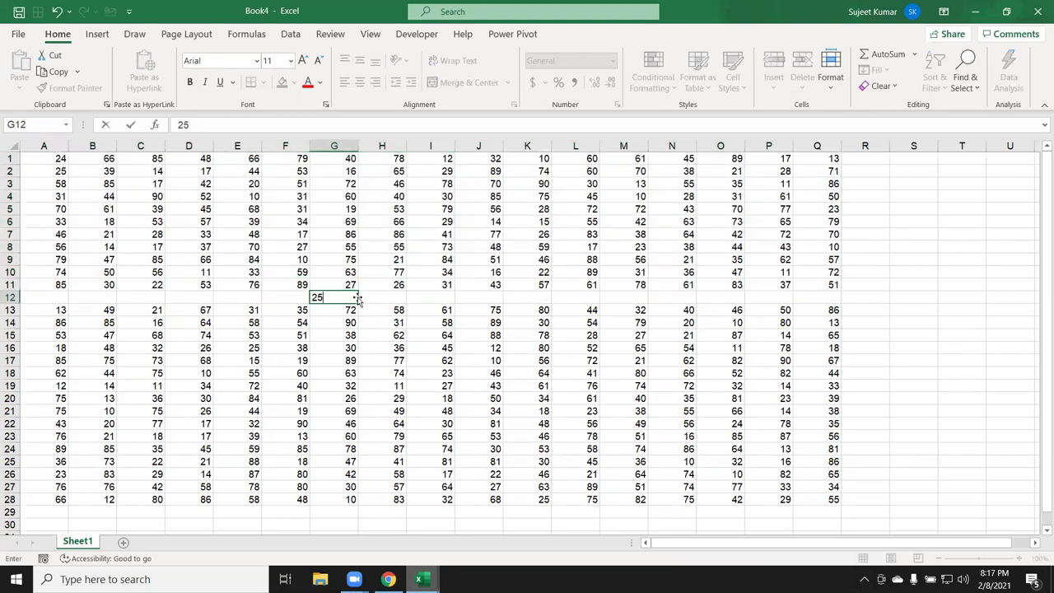
left_click(93, 221)
key("ctrl+a")
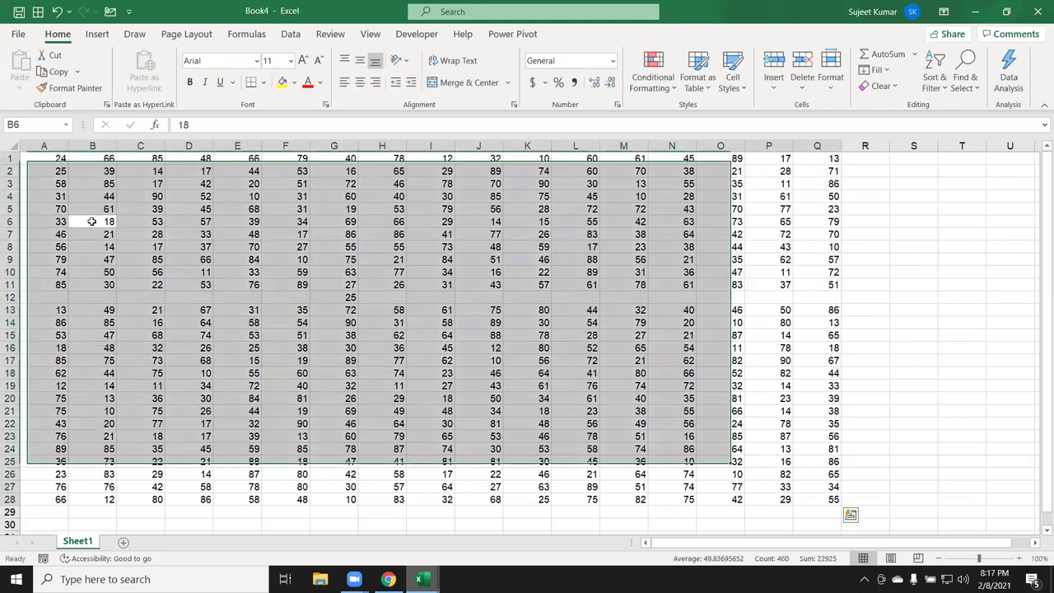
left_click(206, 288)
left_click(10, 297)
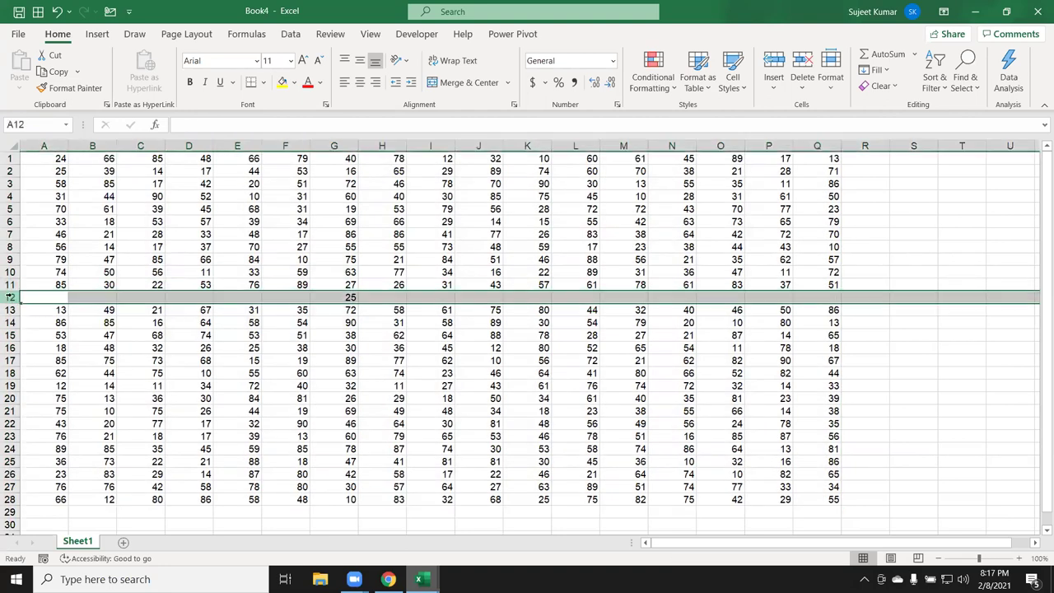
Delete row 12 and insert a blank column at H, checking the split region with Ctrl+A.
key("ctrl+minus")
left_click(371, 146)
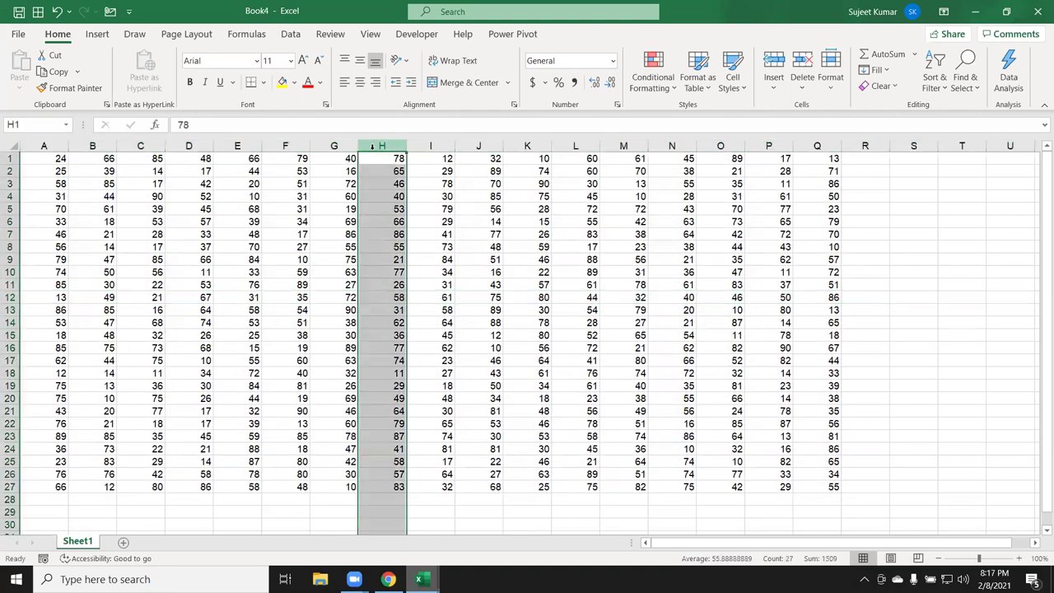
key("ctrl+shift+plus")
left_click(54, 170)
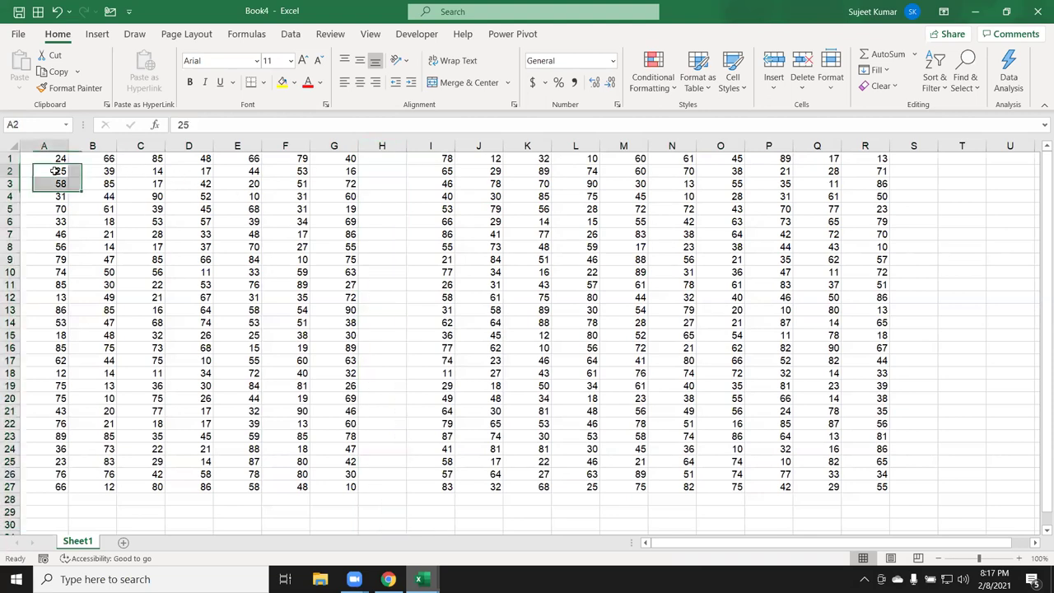
key("ctrl+a")
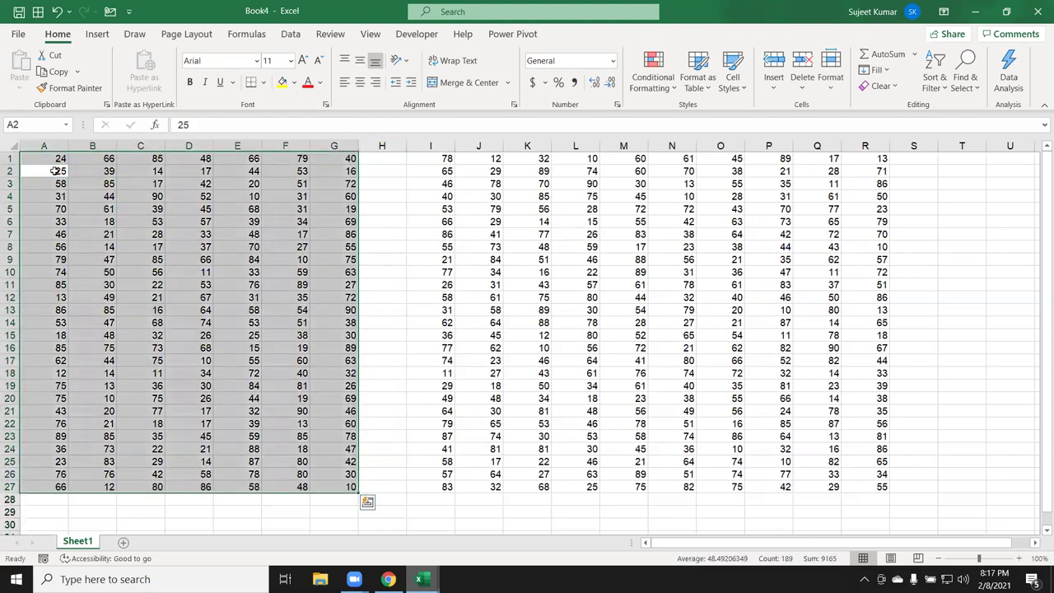
left_click(498, 208)
Enter 25 in H9 to join the blocks, then delete column H again.
left_click(368, 258)
type("25")
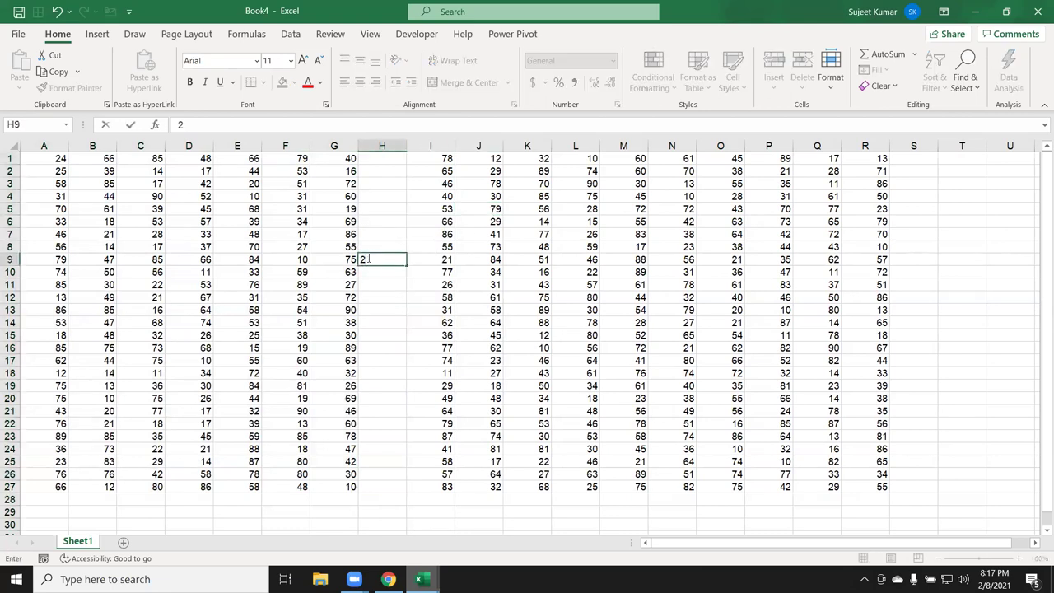
left_click(273, 239)
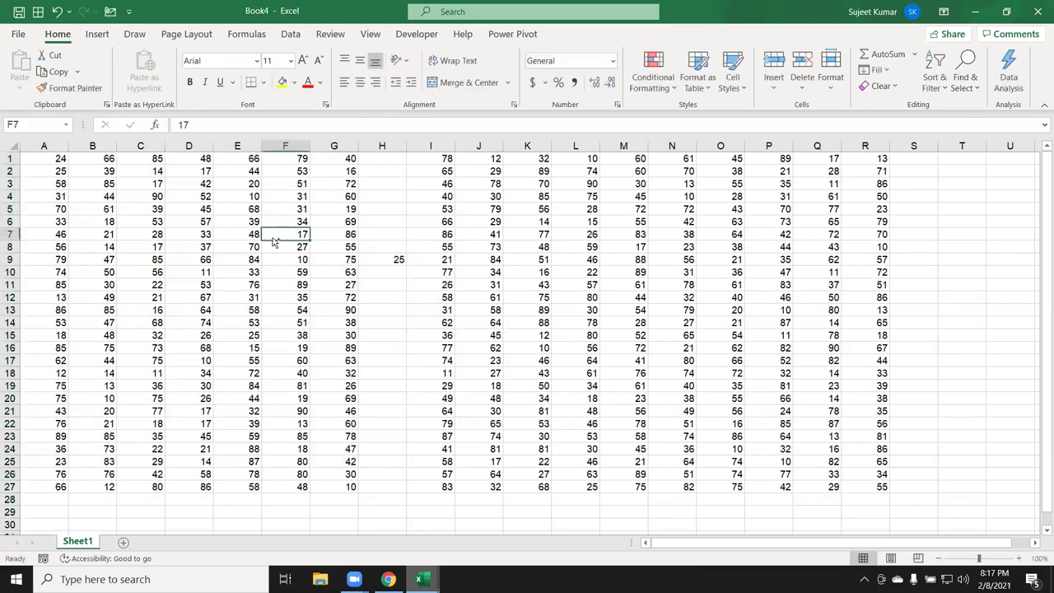
key("ctrl+a")
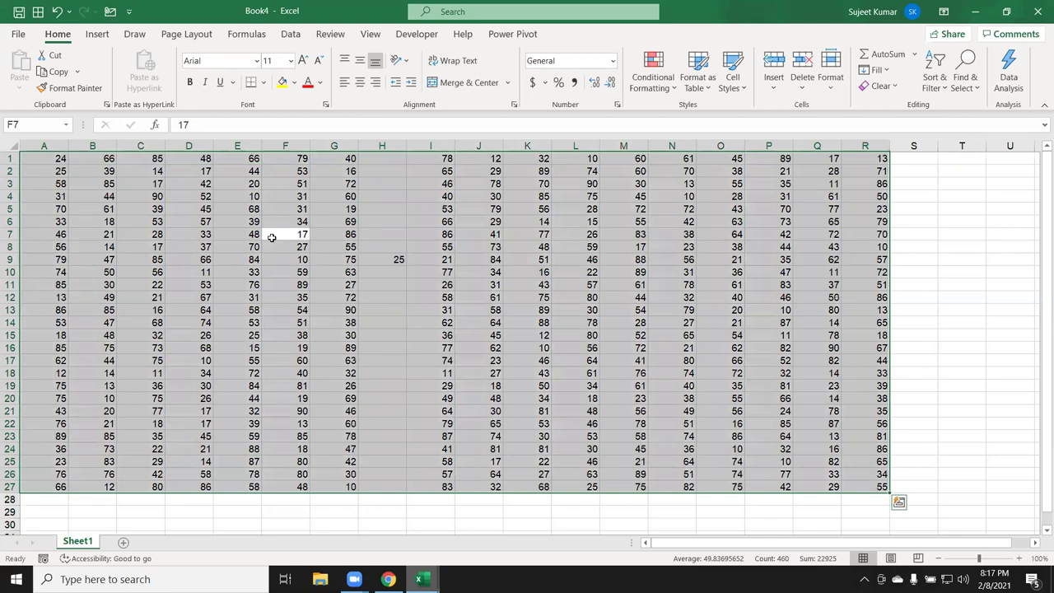
left_click(302, 248)
left_click(372, 146)
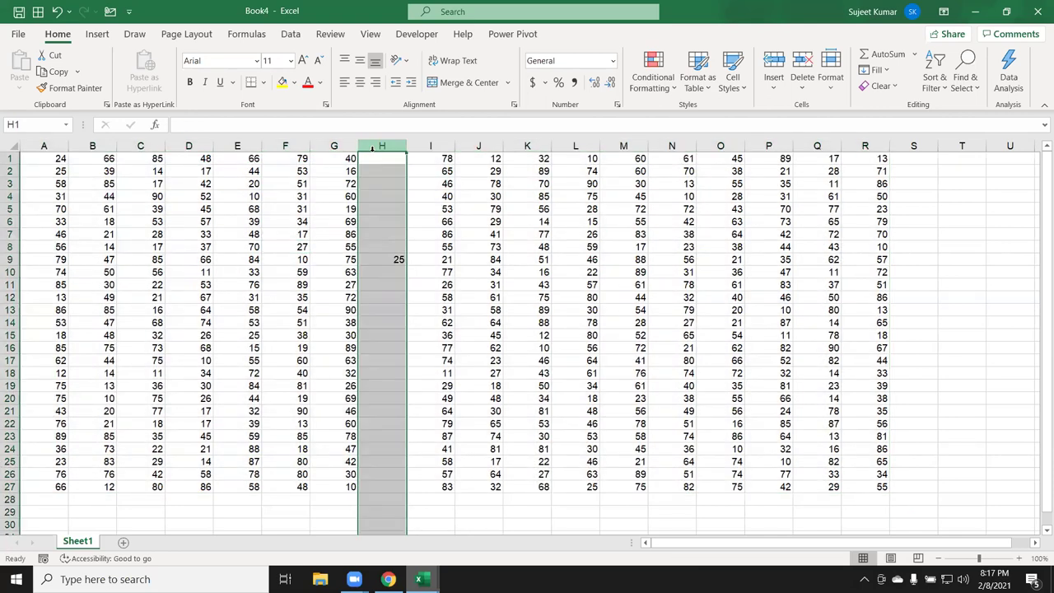
key("ctrl+minus")
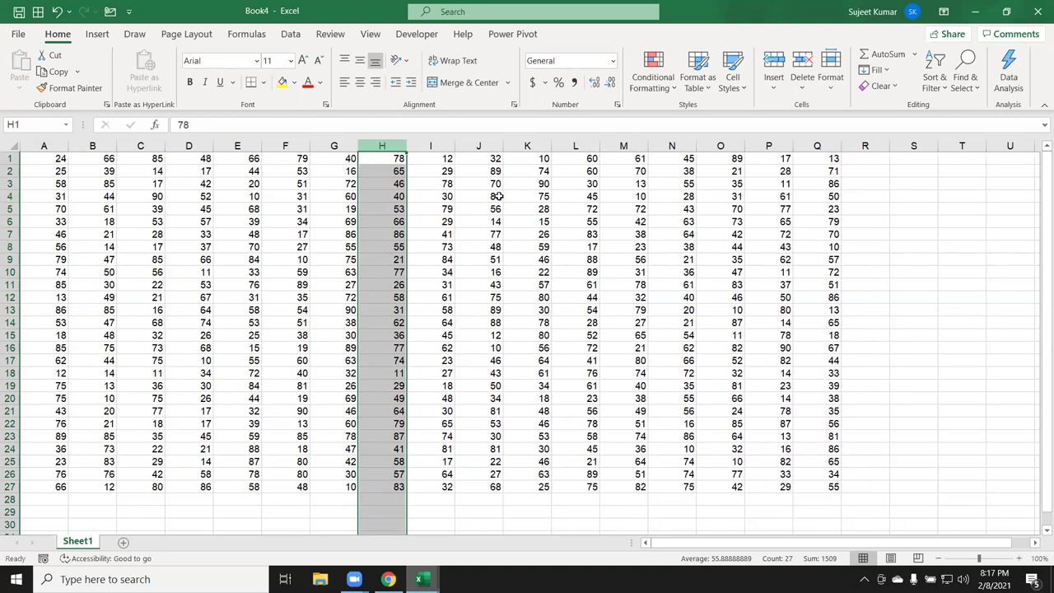
left_click(882, 257)
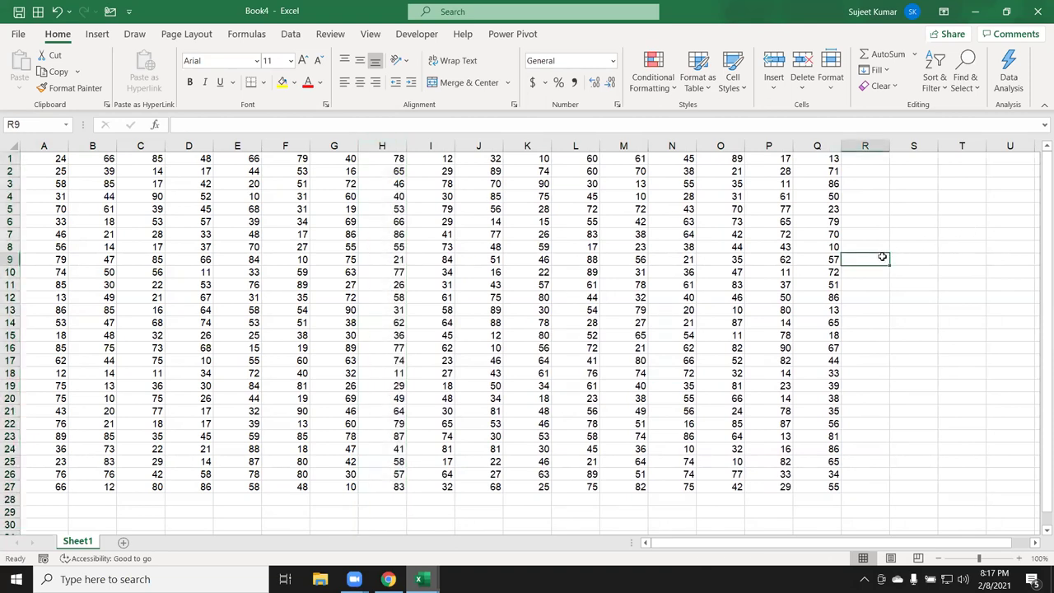
Type 'a' in R9, S6, T4 and U8, and confirm with Ctrl+A the region reaches column U.
type("a")
left_click(905, 223)
type("a")
left_click(952, 197)
type("a")
left_click(1009, 247)
type("a")
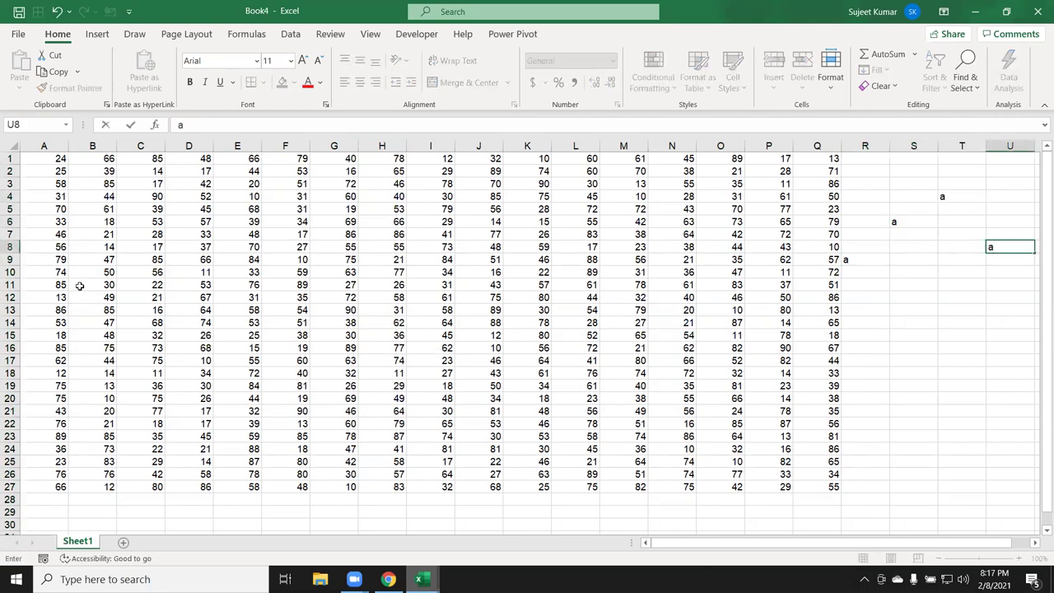
left_click(80, 286)
key("ctrl+a")
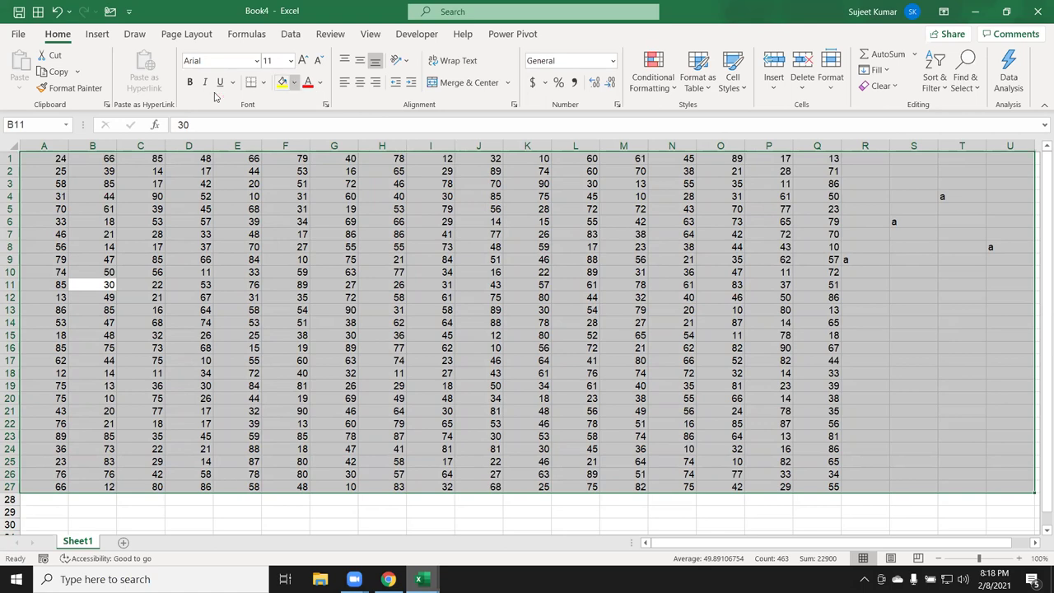
left_click(57, 158)
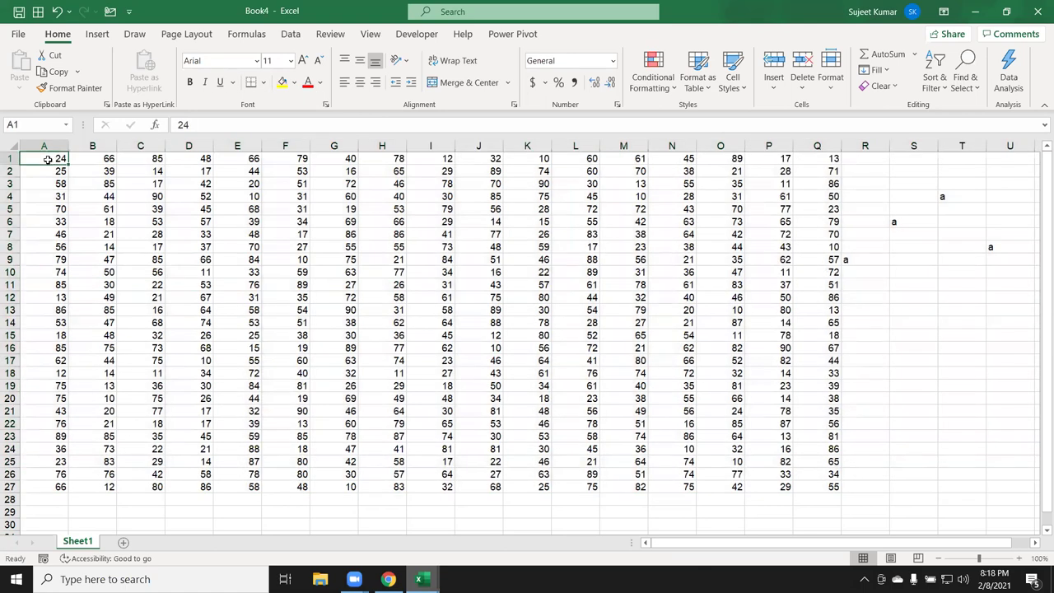
Copy A1:Q27 and paste it at A28 so the numbers run to row 54, then clear the copy marquee.
key("ctrl+shift+Right")
key("ctrl+shift+Down")
key("ctrl+c")
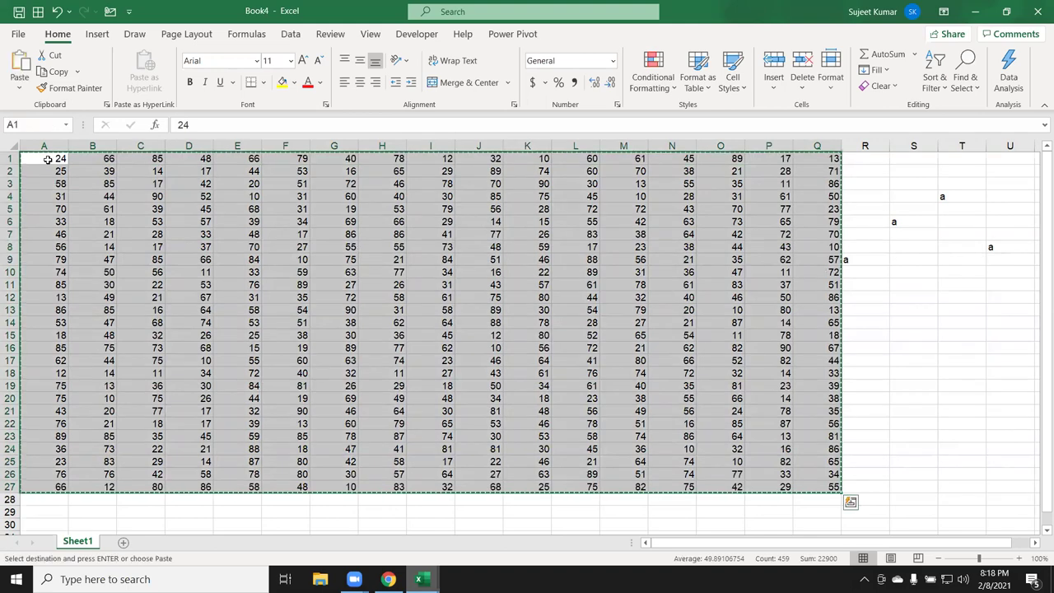
key("ctrl+Down")
key("Down")
key("ctrl+v")
key("ctrl+Down")
key("Down")
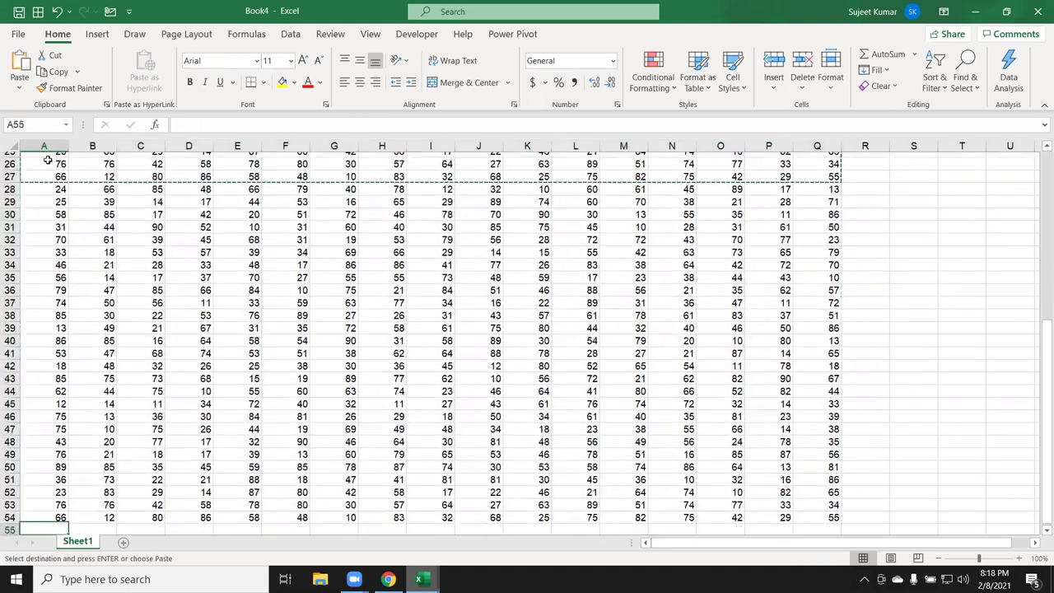
key("ctrl+Home")
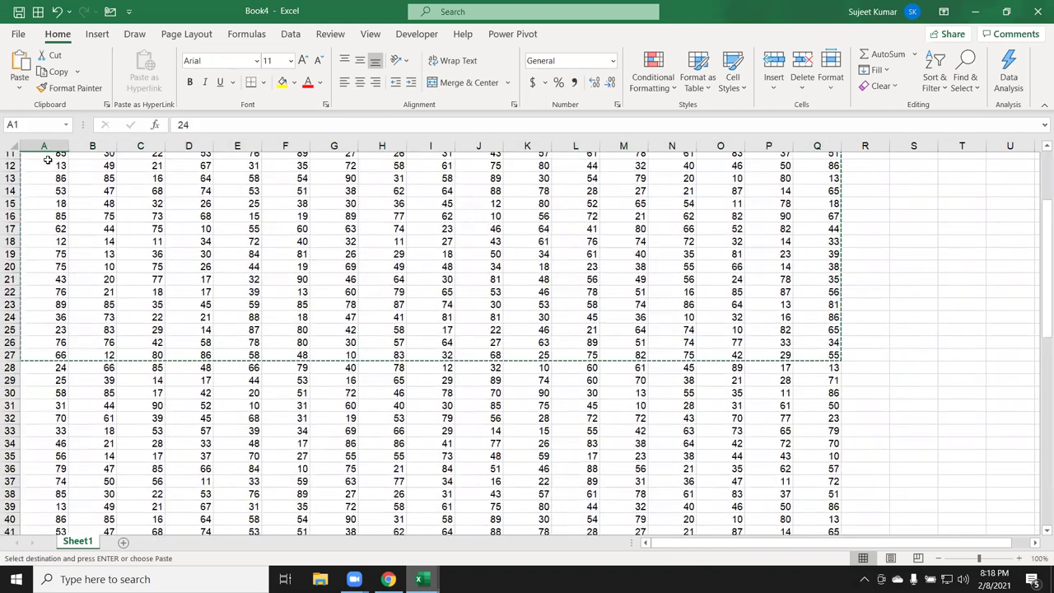
key("Escape")
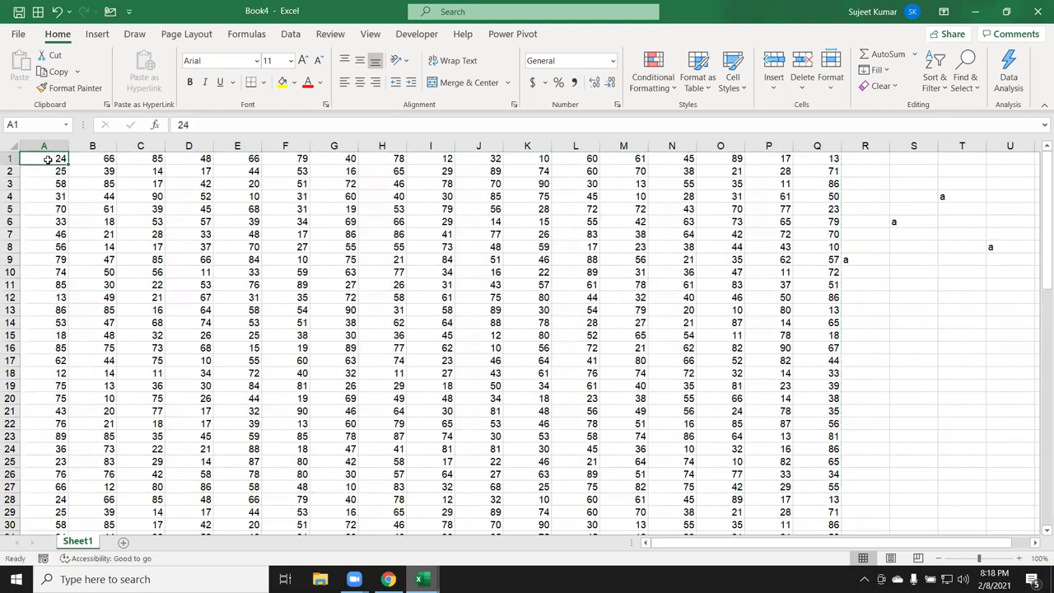
key("Down")
key("Down")
key("Down")
key("Down")
key("Down")
key("Down")
key("Down")
key("Down")
key("Down")
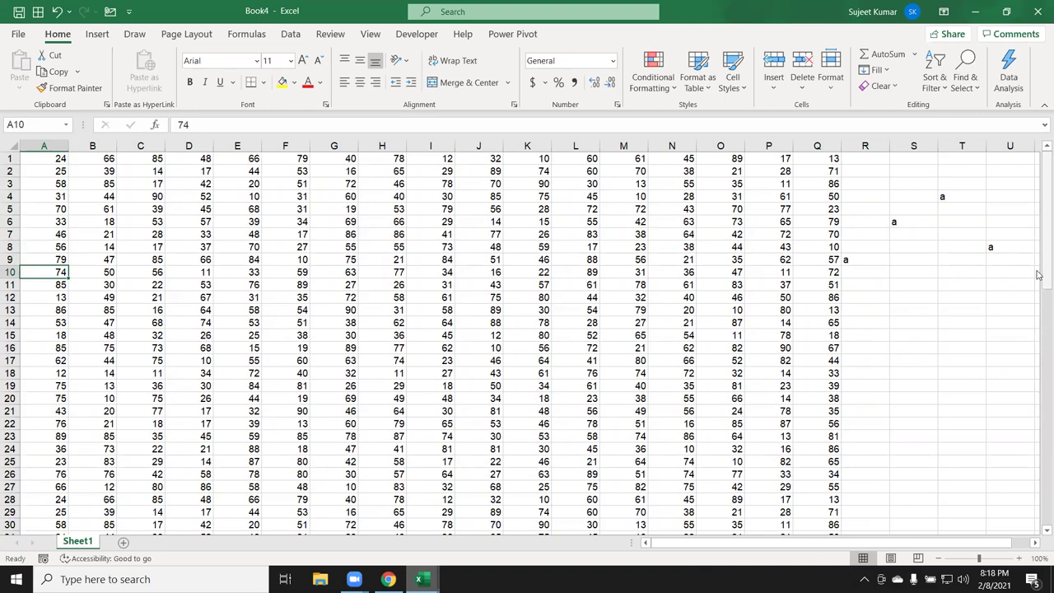
left_click_drag(1039, 247, 1038, 313)
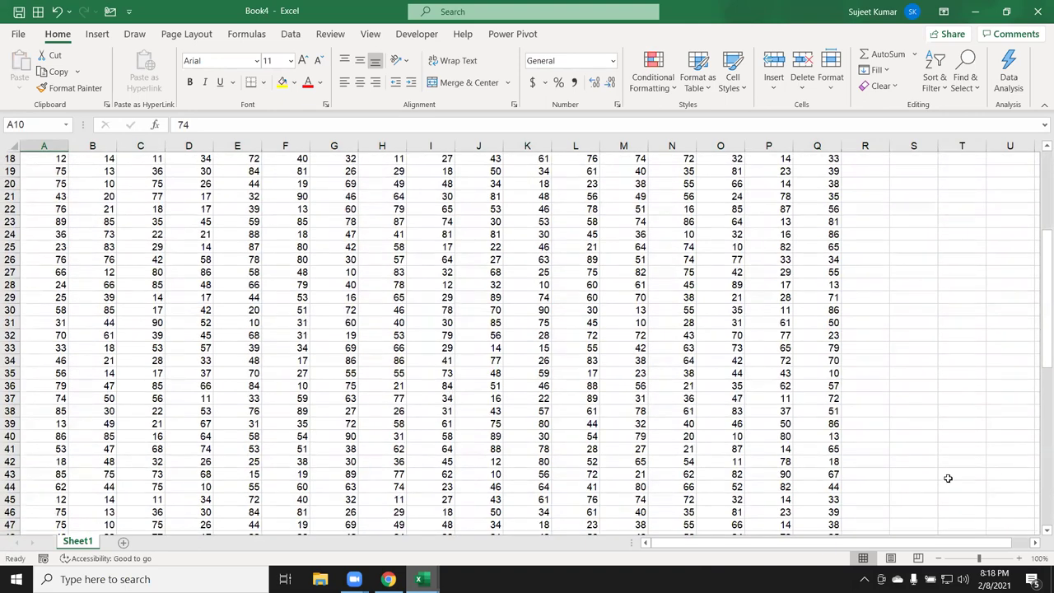
scroll(762, 450, "down", 5)
scroll(762, 450, "down", 4)
scroll(733, 428, "up", 6)
scroll(700, 411, "up", 7)
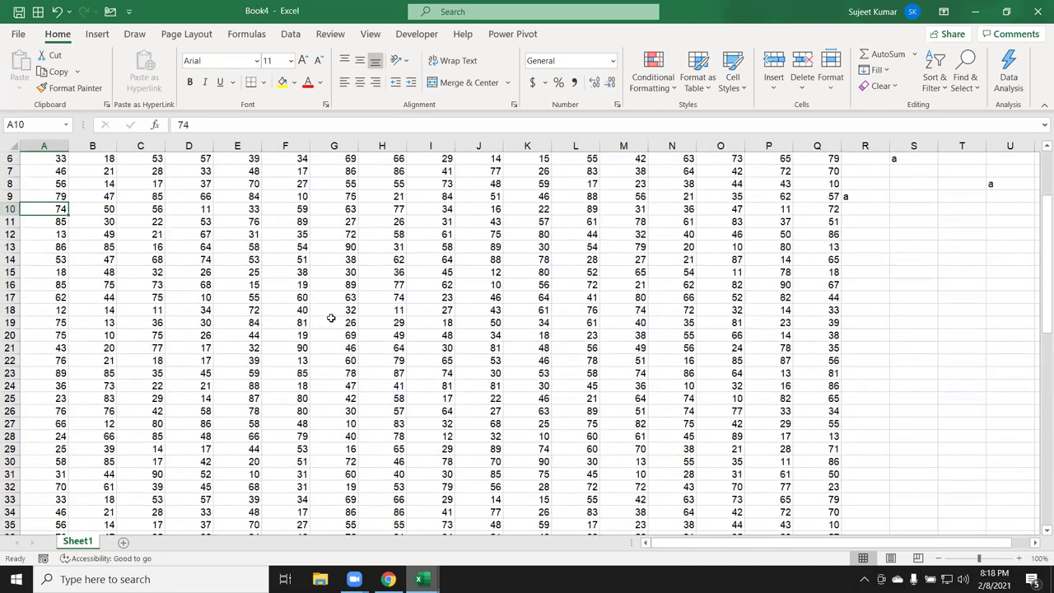
scroll(671, 391, "up", 2)
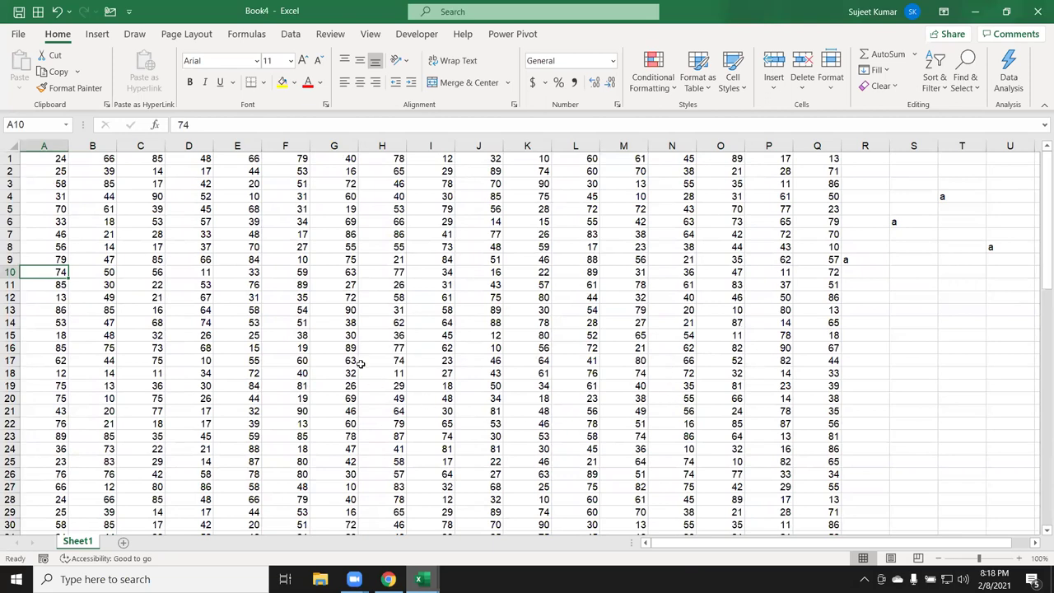
key("Down")
key("Down")
key("Down")
key("Down")
key("Page_Down")
key("Page_Up")
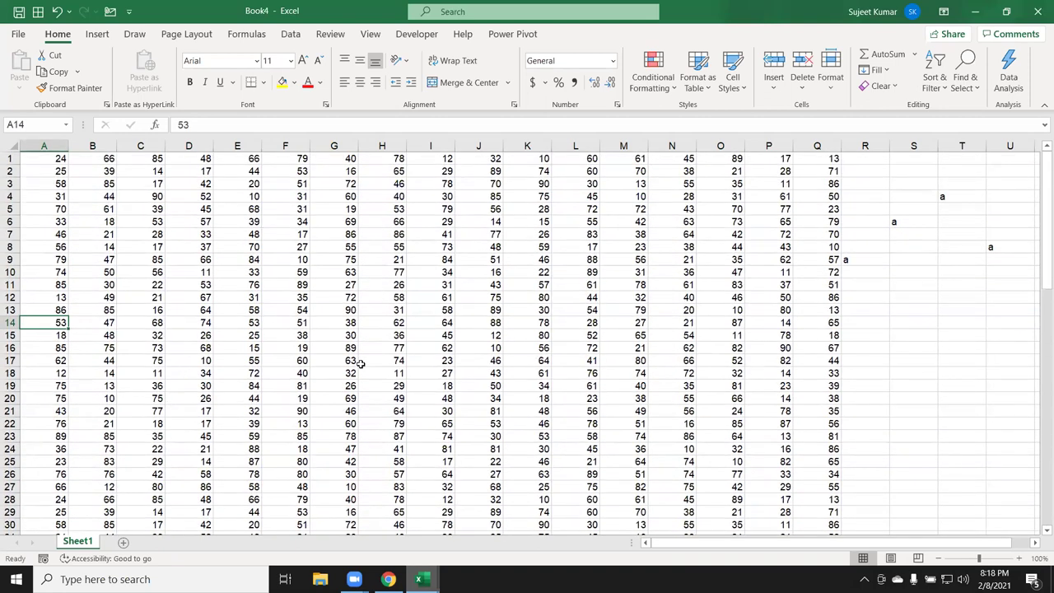
key("Up")
key("Up")
key("Up")
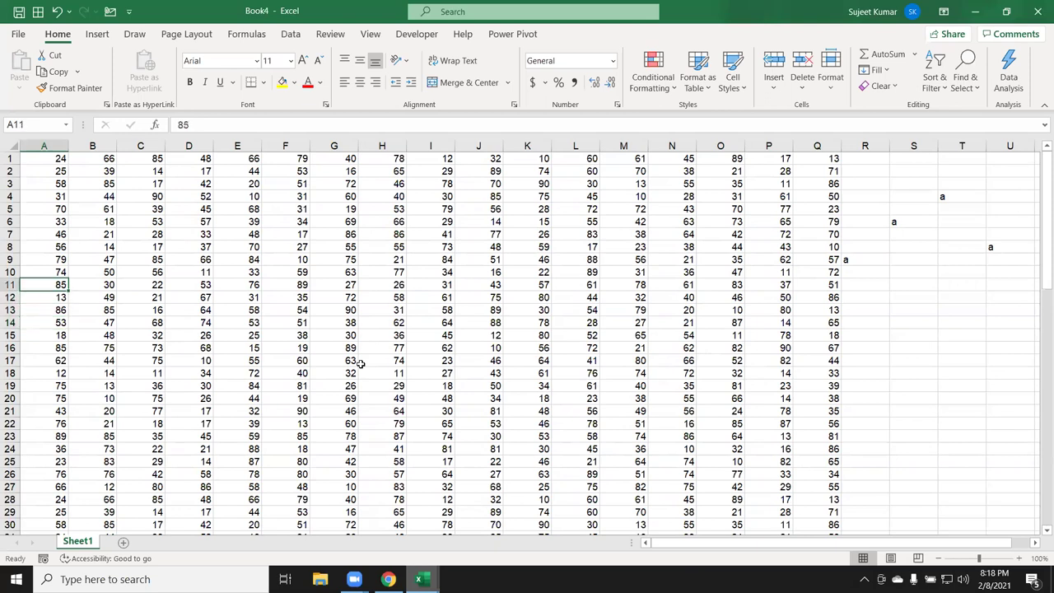
key("ctrl+Home")
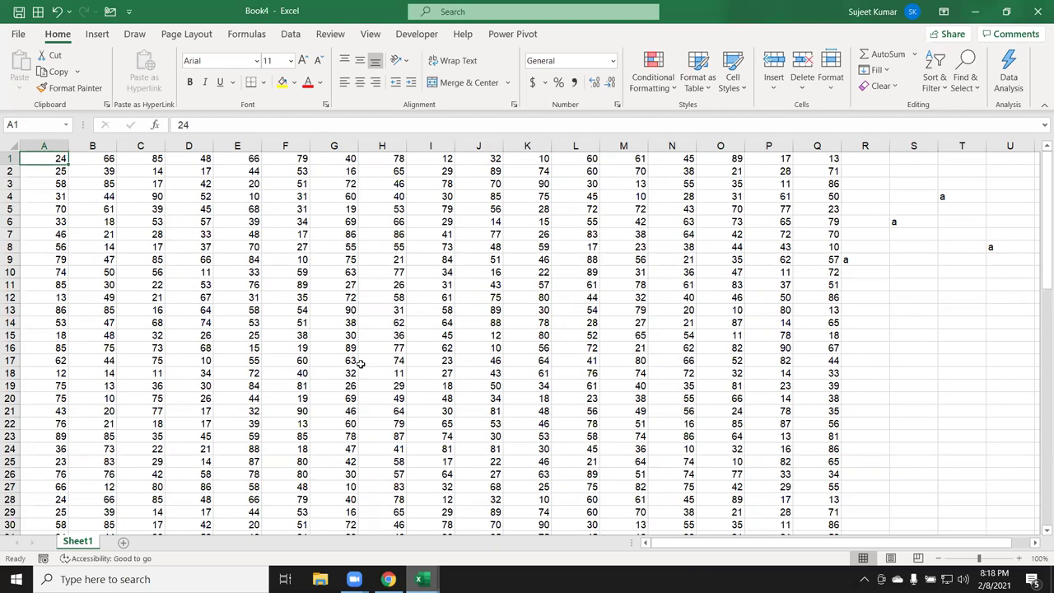
key("Page_Down")
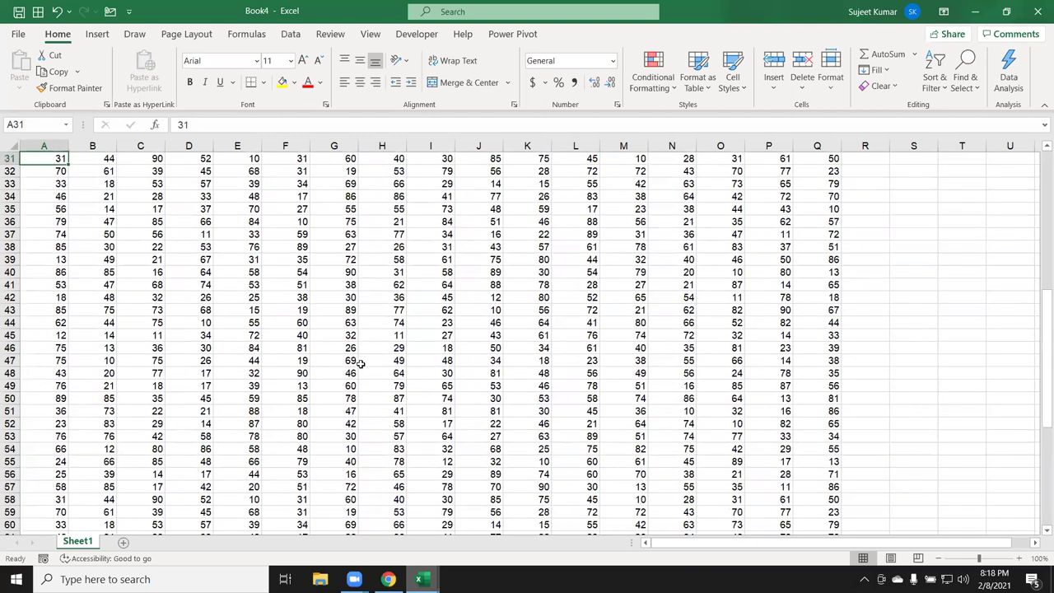
key("Page_Down")
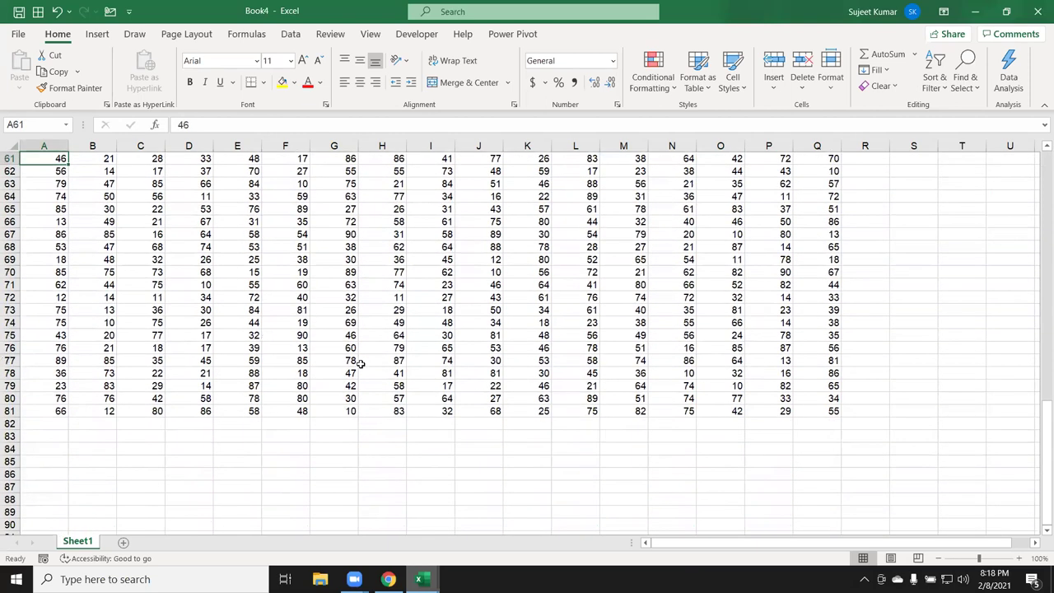
key("ctrl+Home")
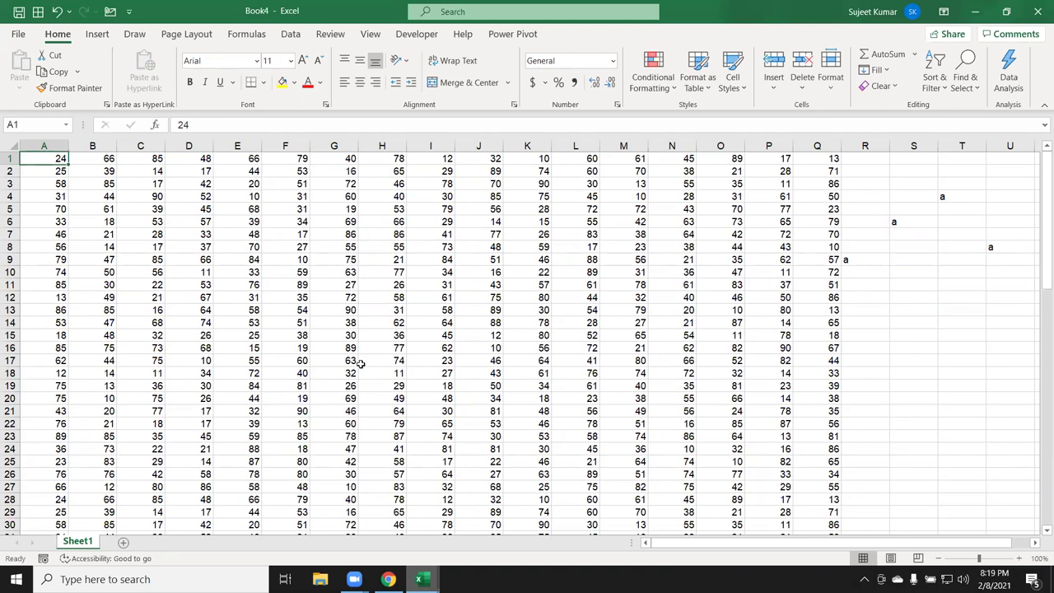
key("ctrl+Down")
scroll(184, 421, "down", 1)
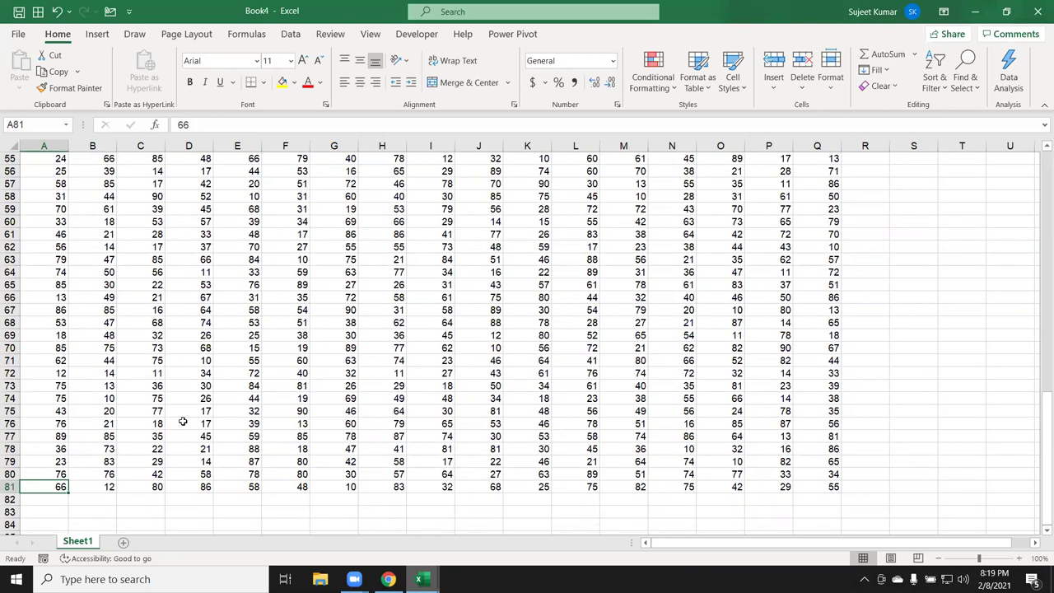
key("ctrl+Right")
key("ctrl+Up")
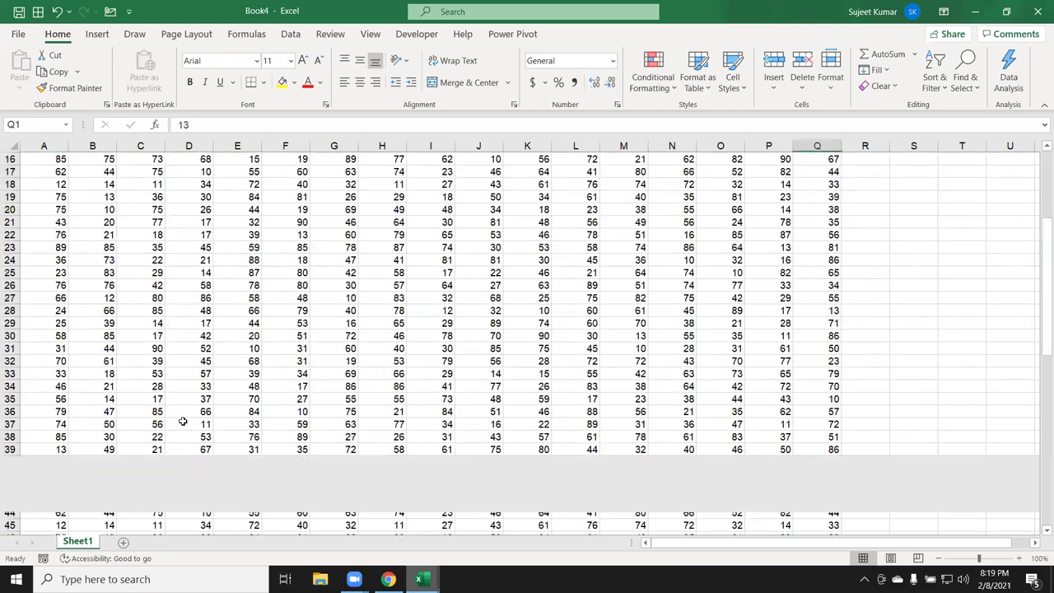
key("ctrl+Down")
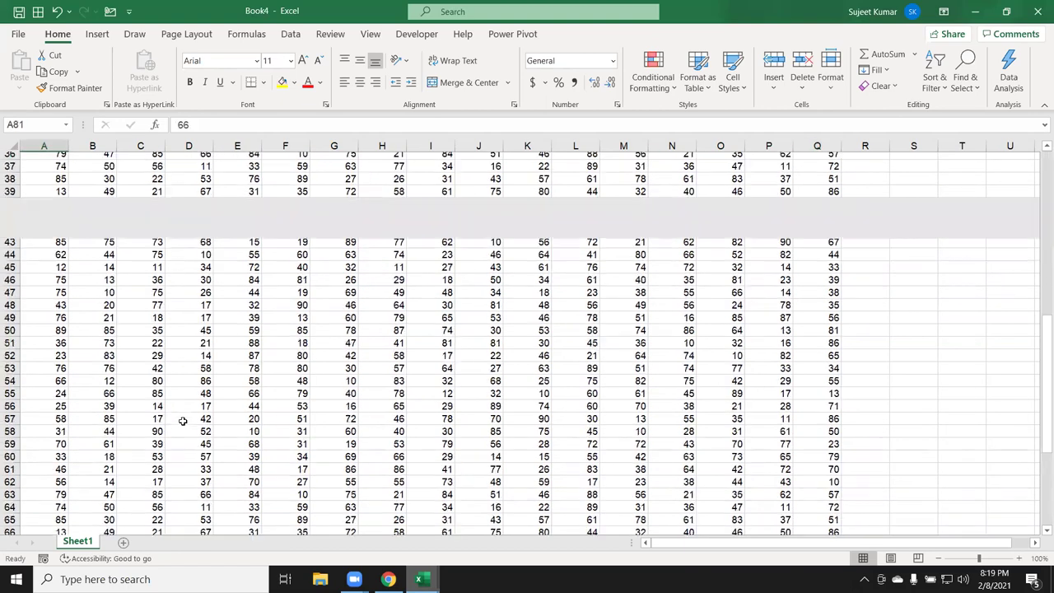
key("ctrl+Up")
key("ctrl+Left")
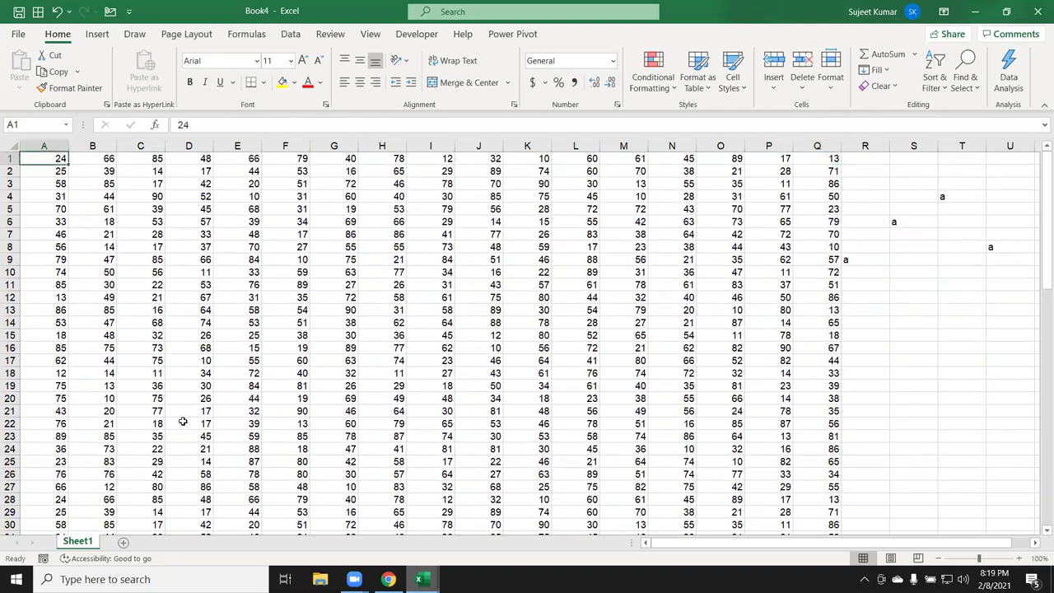
key("ctrl+Down")
scroll(181, 430, "down", 3)
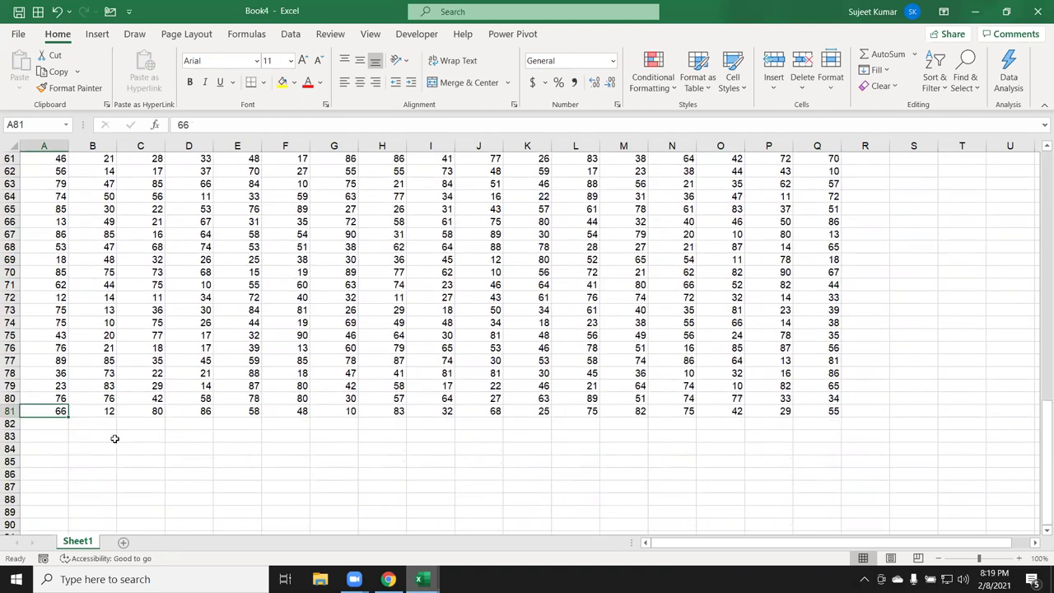
left_click(51, 437)
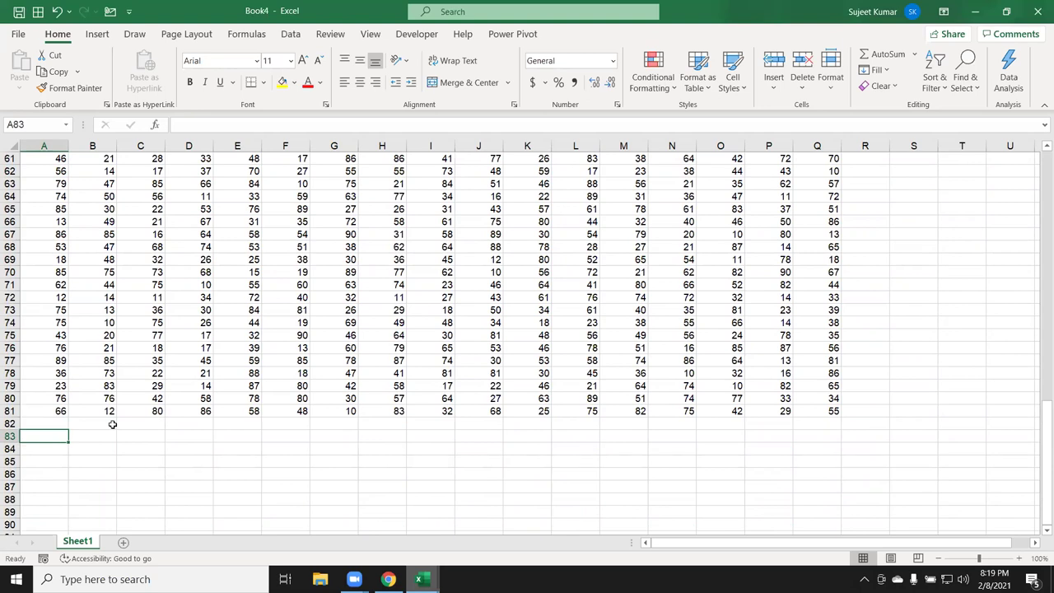
key("Down")
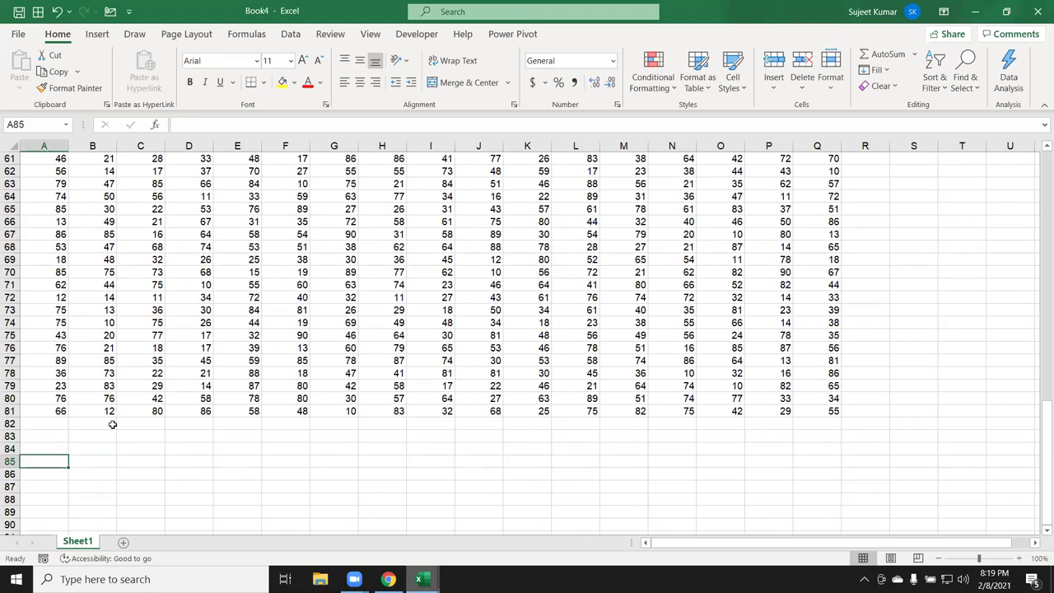
key("ctrl+Down")
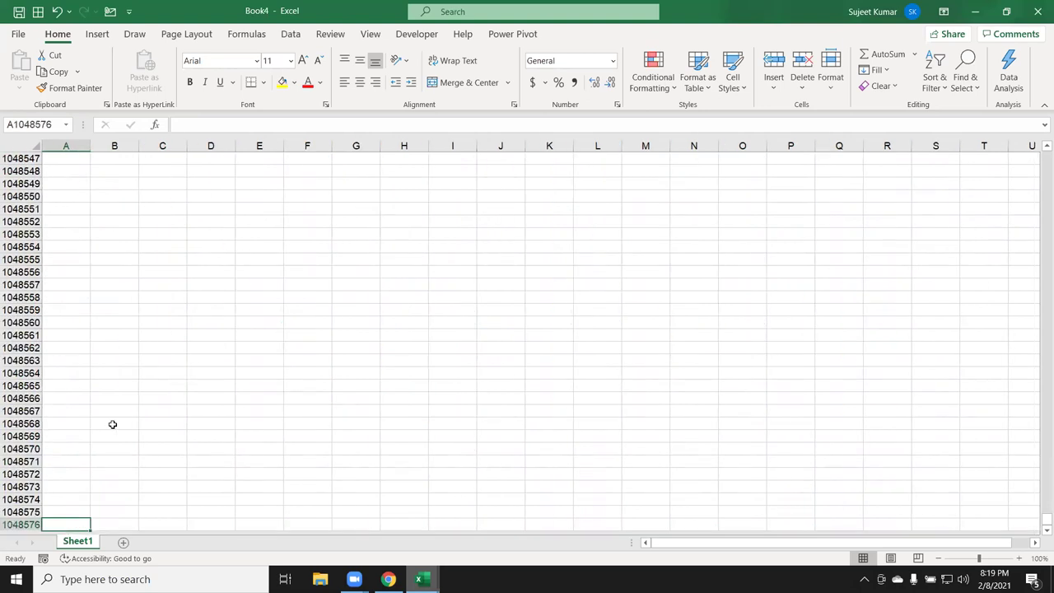
key("ctrl+Up")
scroll(113, 424, "up", 5)
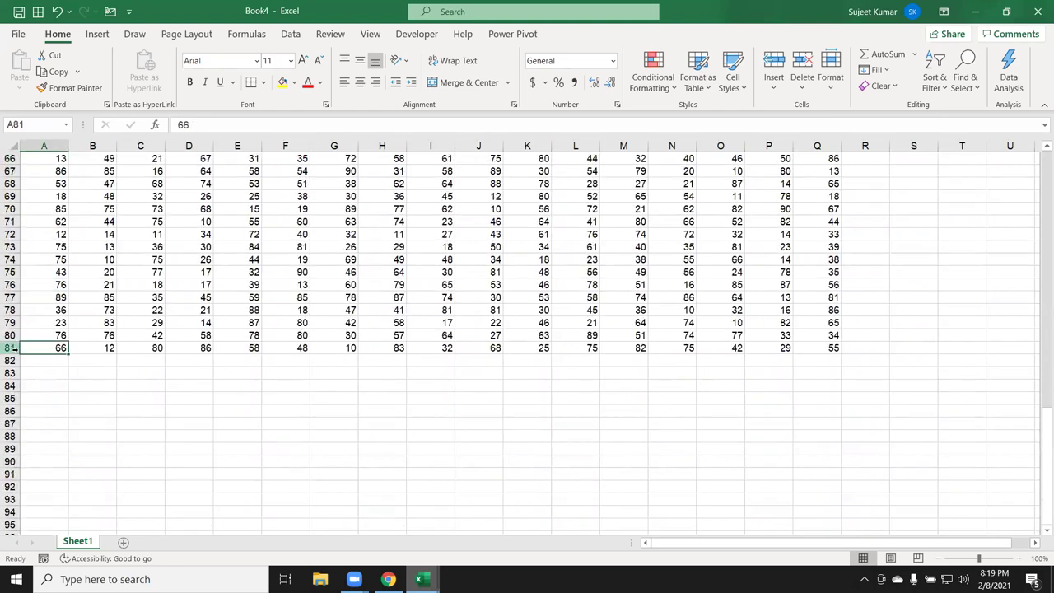
scroll(21, 337, "up", 4)
scroll(24, 334, "up", 9)
scroll(29, 330, "up", 1)
scroll(36, 322, "up", 7)
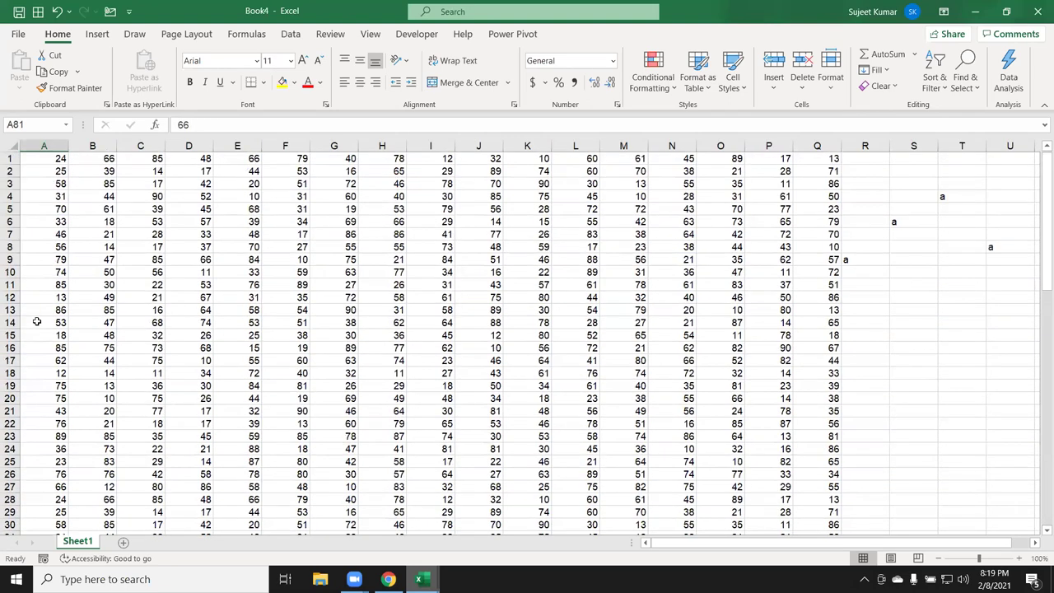
Delete the values in A12 and A24, leaving both cells blank.
key("ctrl+Up")
left_click(50, 298)
key("Delete")
left_click(62, 449)
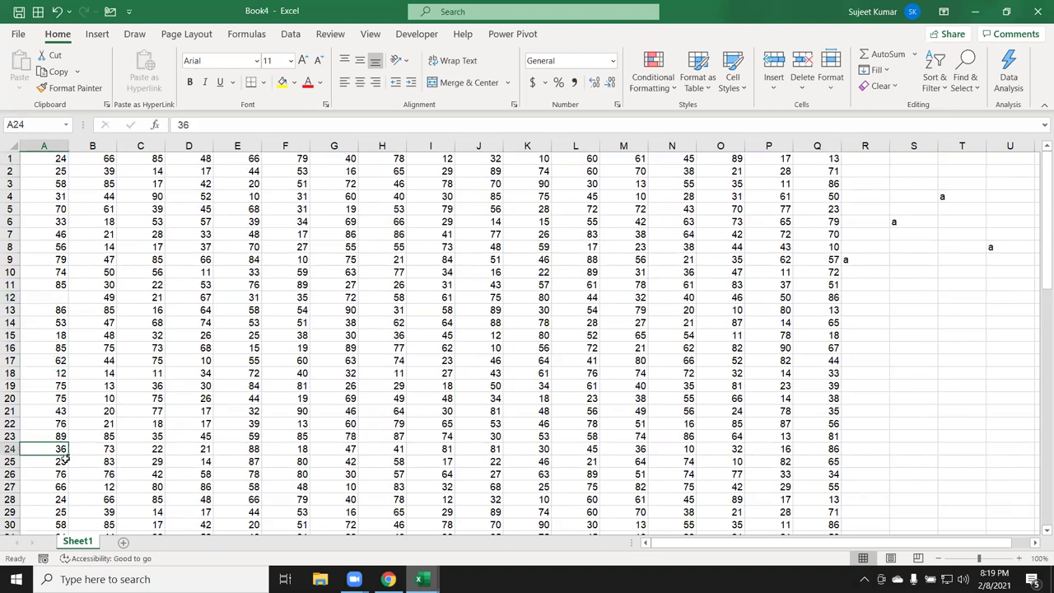
key("Delete")
left_click(140, 360)
left_click(62, 162)
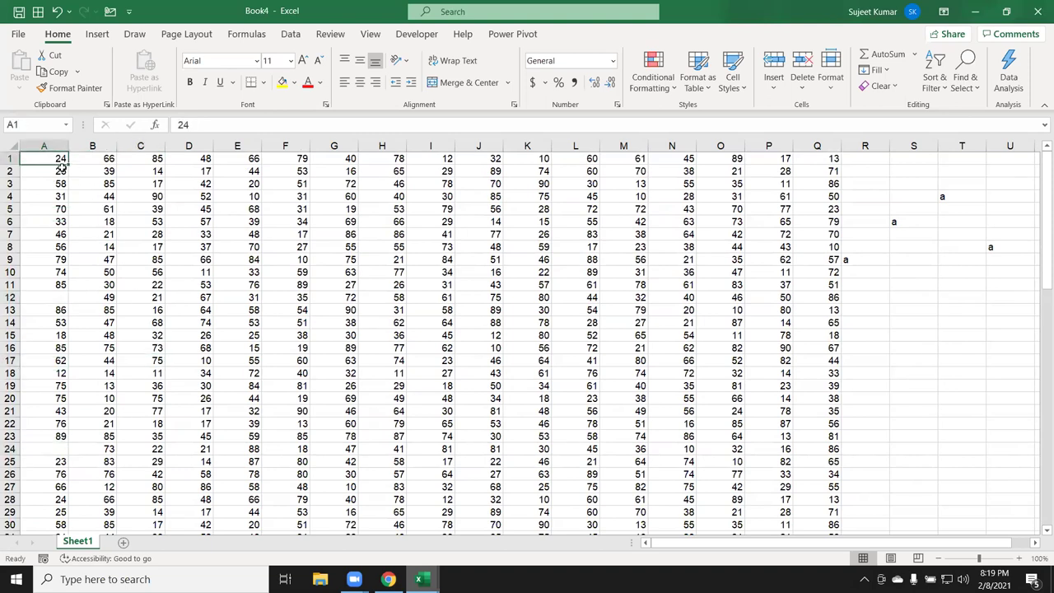
Use Ctrl+Up and Ctrl+Down to jump between the gaps in column A.
key("Up")
key("ctrl+Up")
key("ctrl+Down")
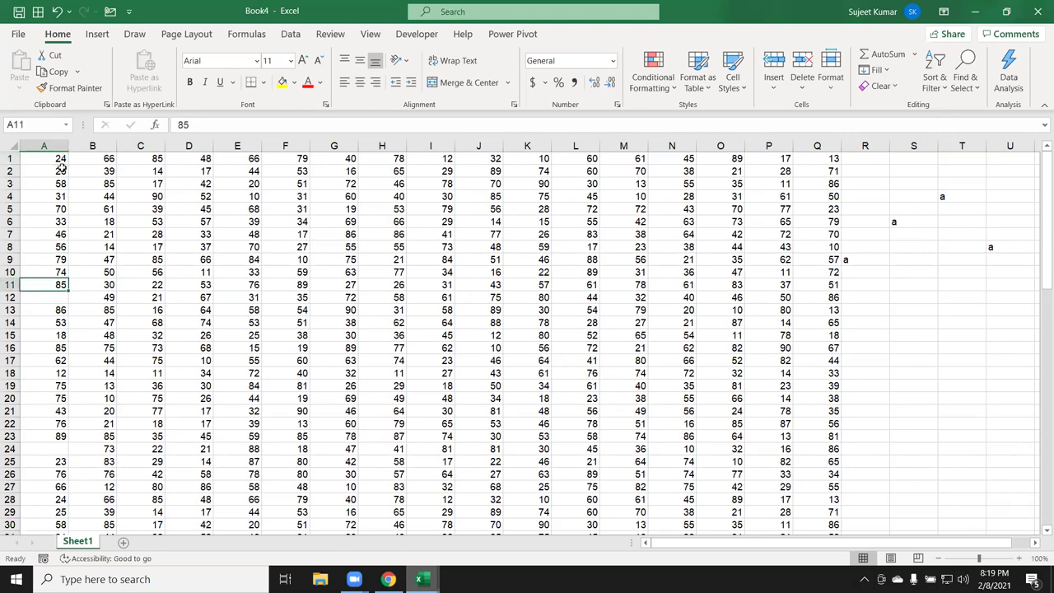
key("ctrl+Down")
key("ctrl+Down")
key("ctrl+Down")
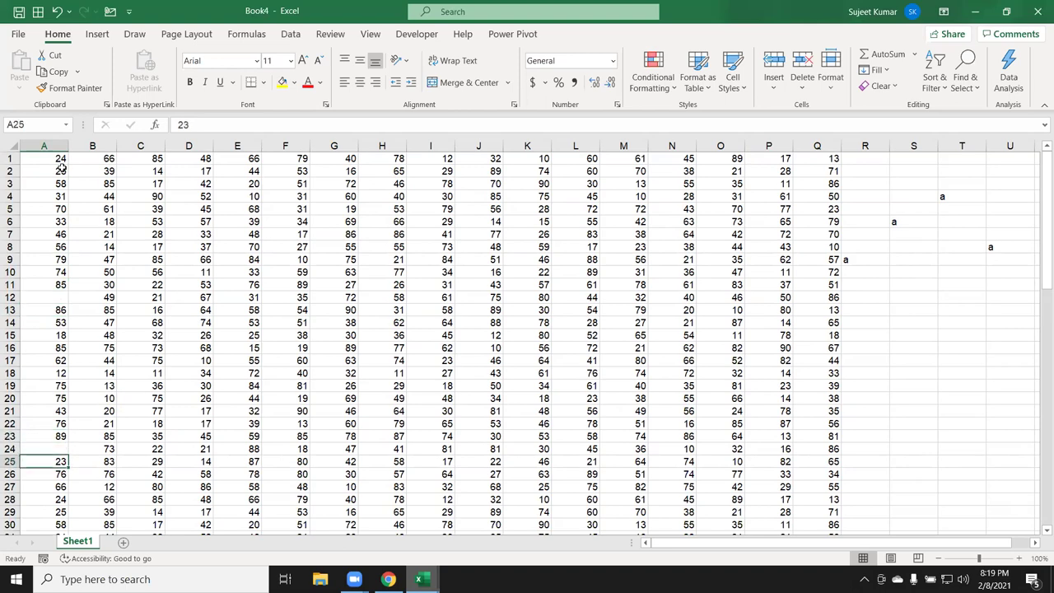
key("ctrl+Down")
key("ctrl+Down")
key("ctrl+Up")
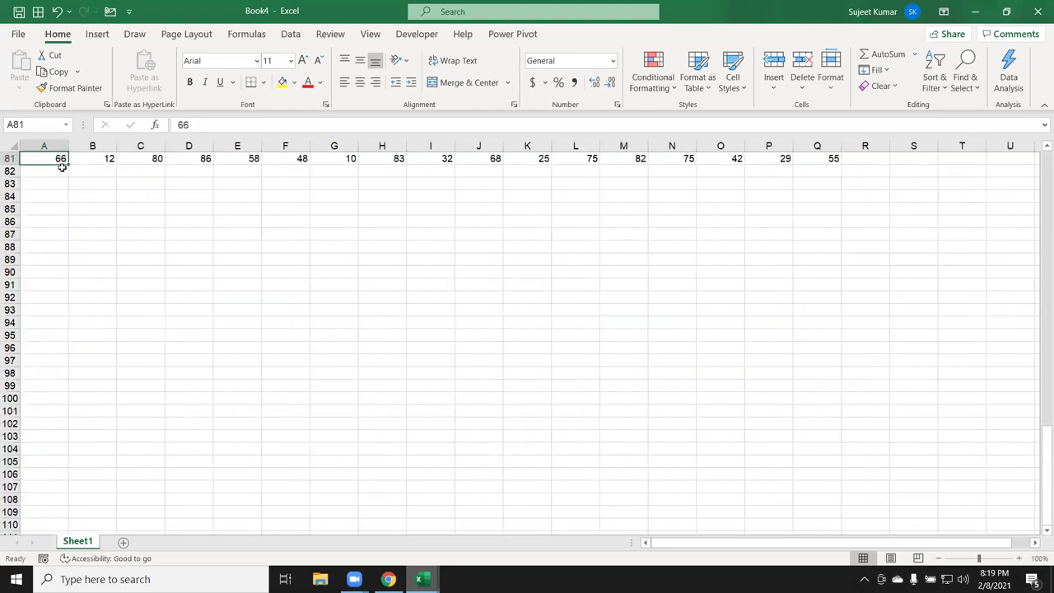
key("ctrl+Up")
key("ctrl+Up")
key("ctrl+Up")
key("ctrl+Up")
key("ctrl+Up")
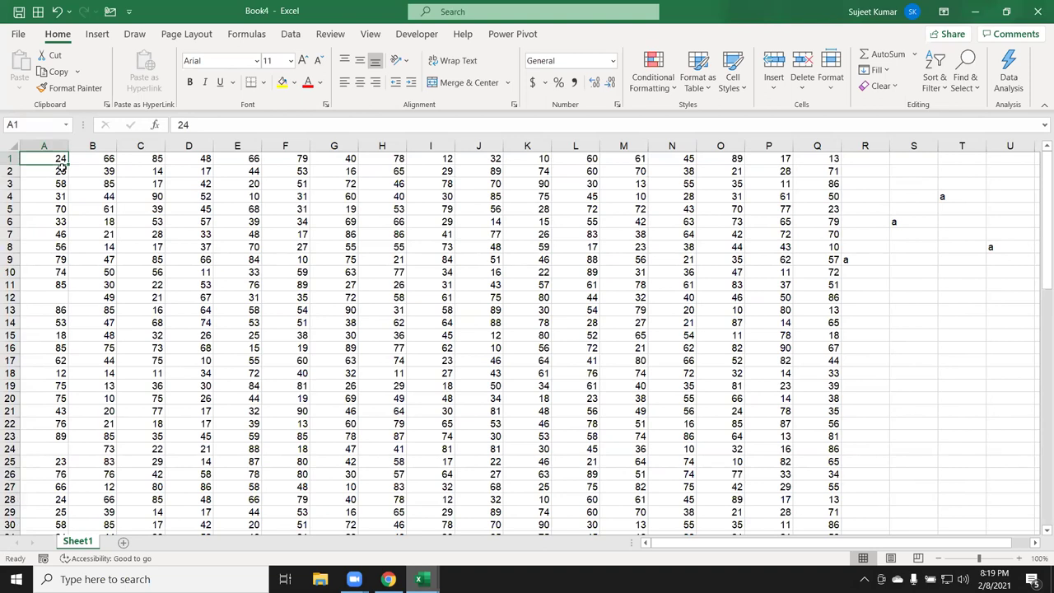
scroll(153, 283, "down", 2)
scroll(153, 283, "up", 2)
Enter 65 in cell A12, leaving A24 empty.
left_click(58, 300)
type("65")
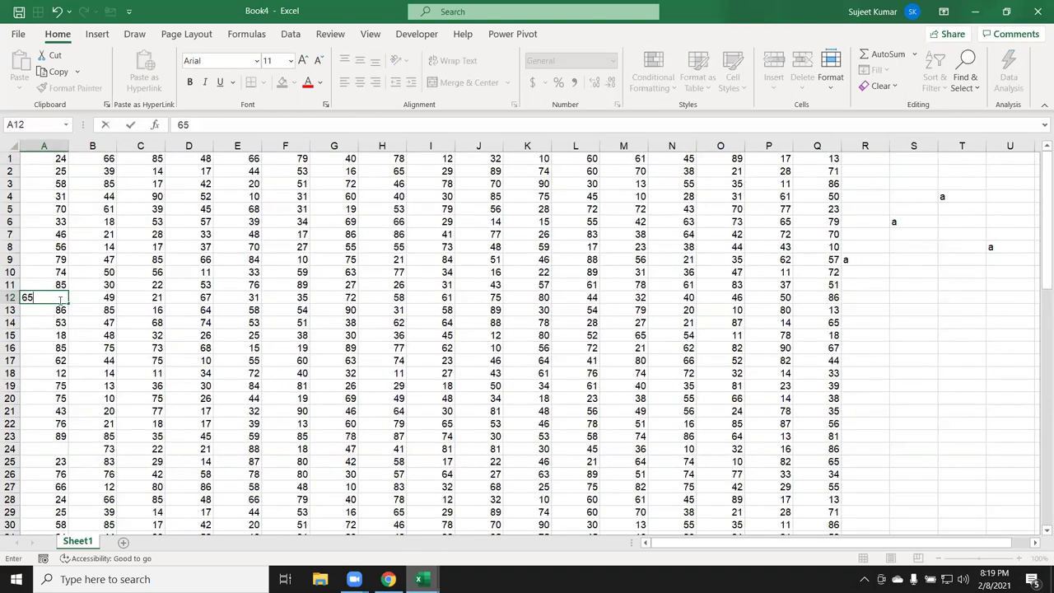
left_click(60, 446)
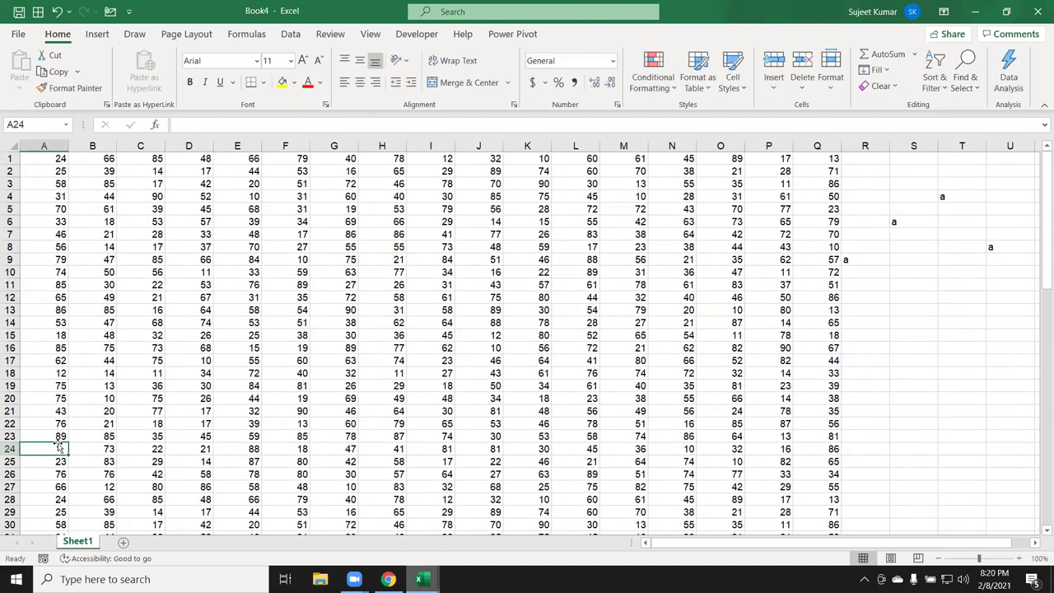
left_click(63, 460)
left_click(60, 449)
Switch to Donload App and back to Book4, then jump from A1 to the last filled cell Q1.
key("alt+Tab")
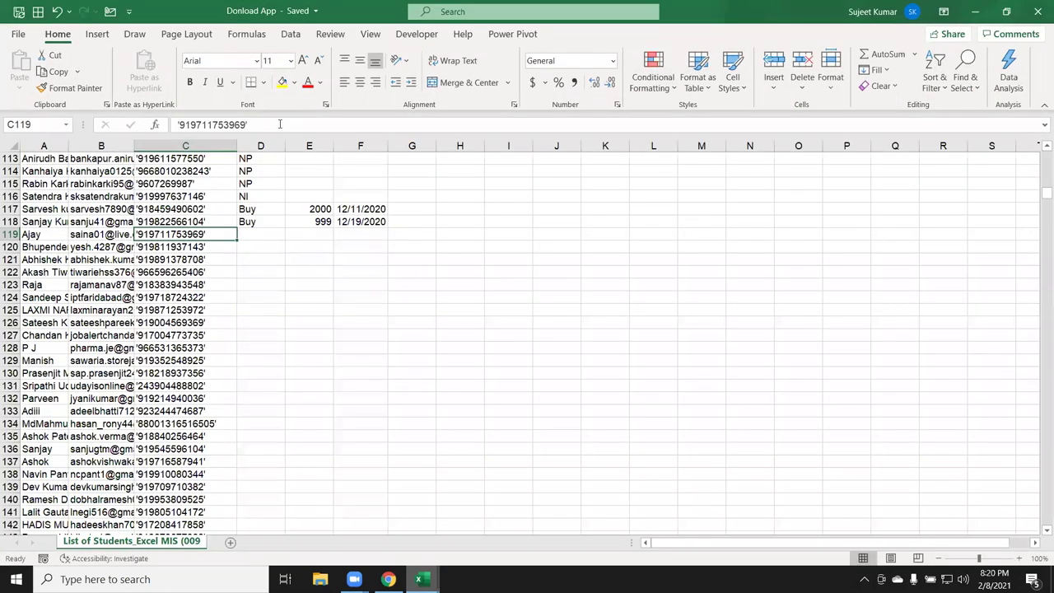
key("alt+Tab")
key("Up")
key("ctrl+Up")
key("Right")
key("ctrl+Right")
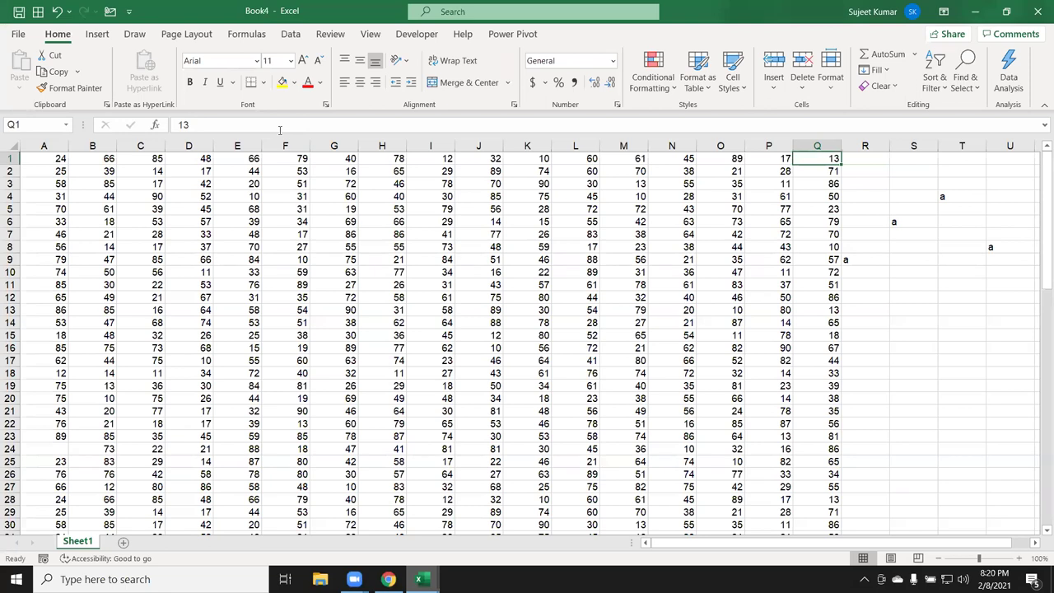
key("ctrl+shift+Left")
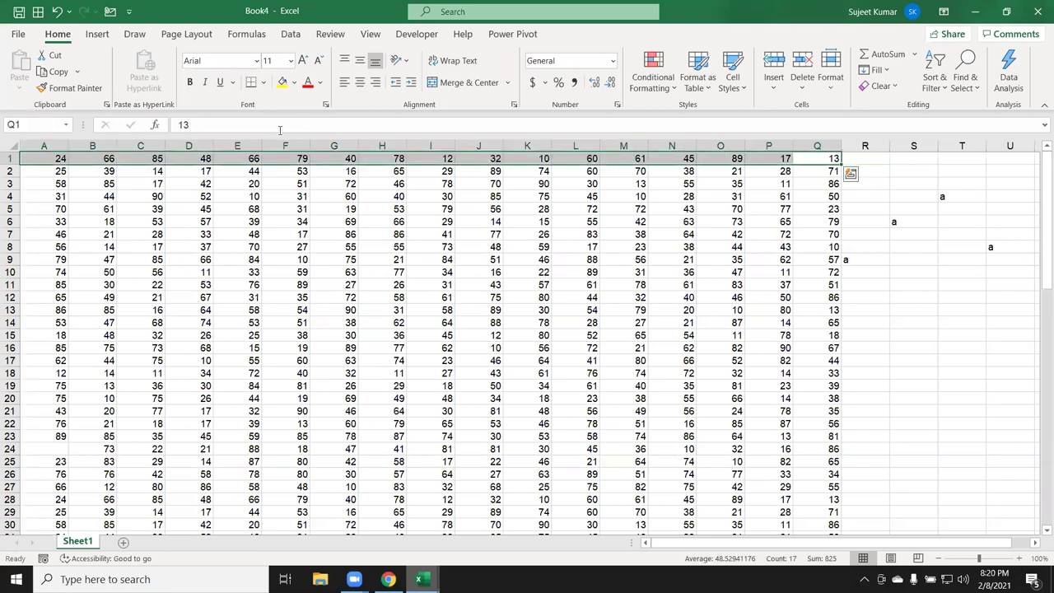
key("ctrl+Right")
key("ctrl+Left")
key("ctrl+Left")
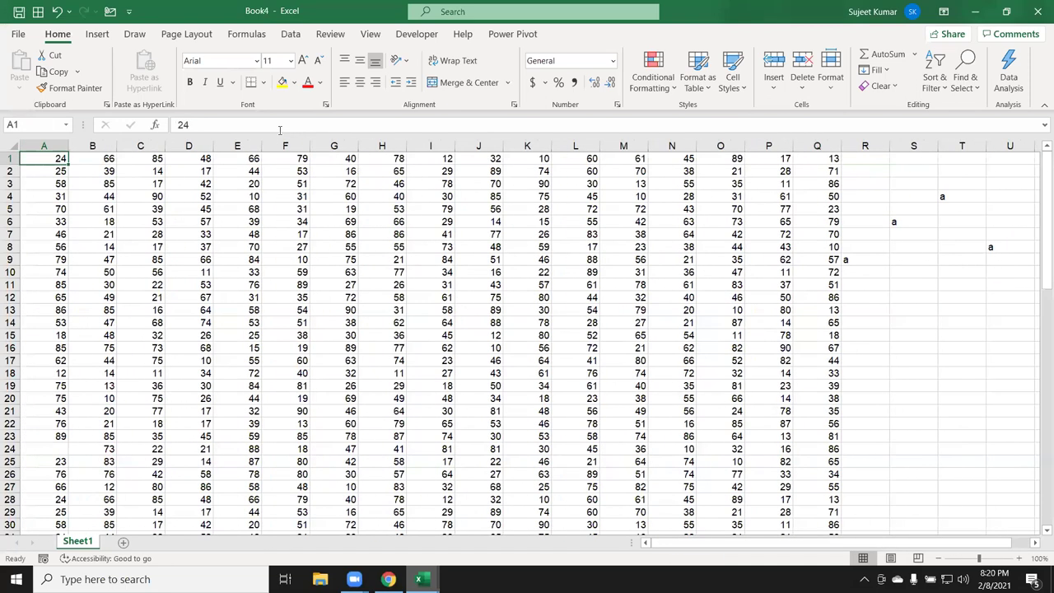
key("ctrl+Right")
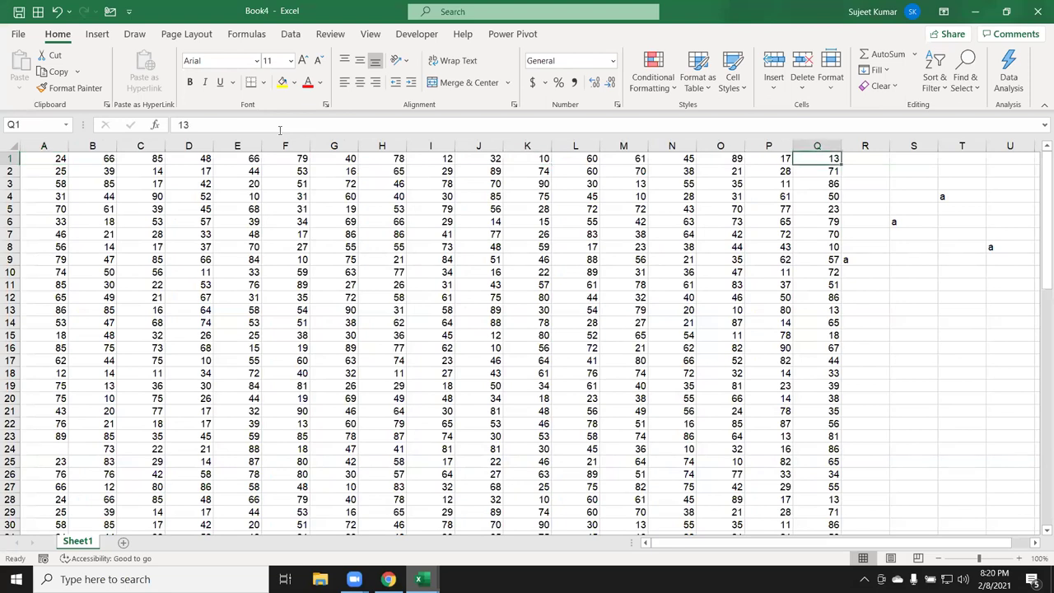
key("ctrl+shift+Left")
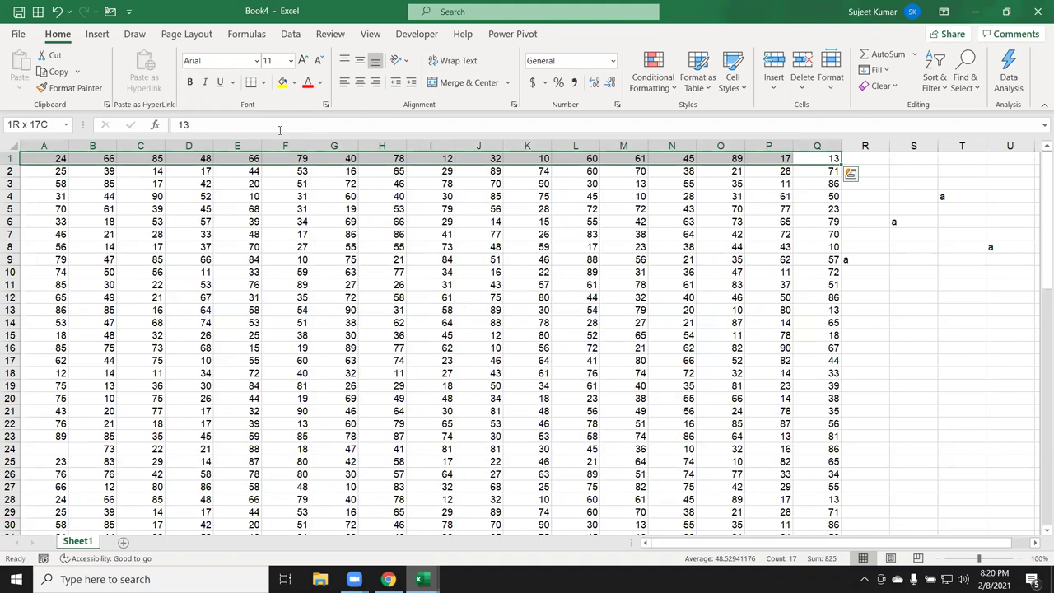
key("ctrl+shift+Down")
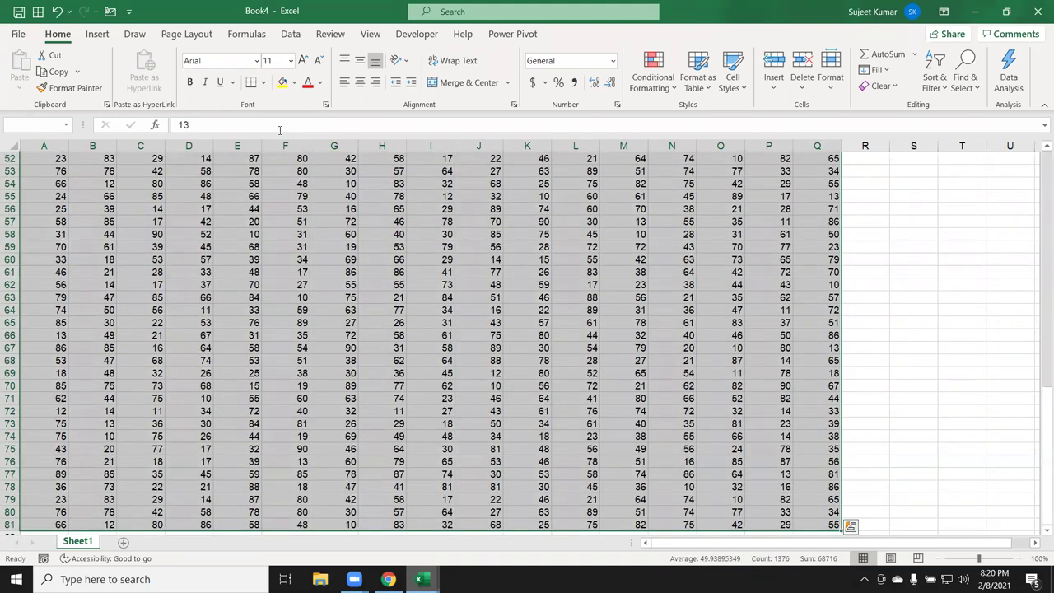
key("Up")
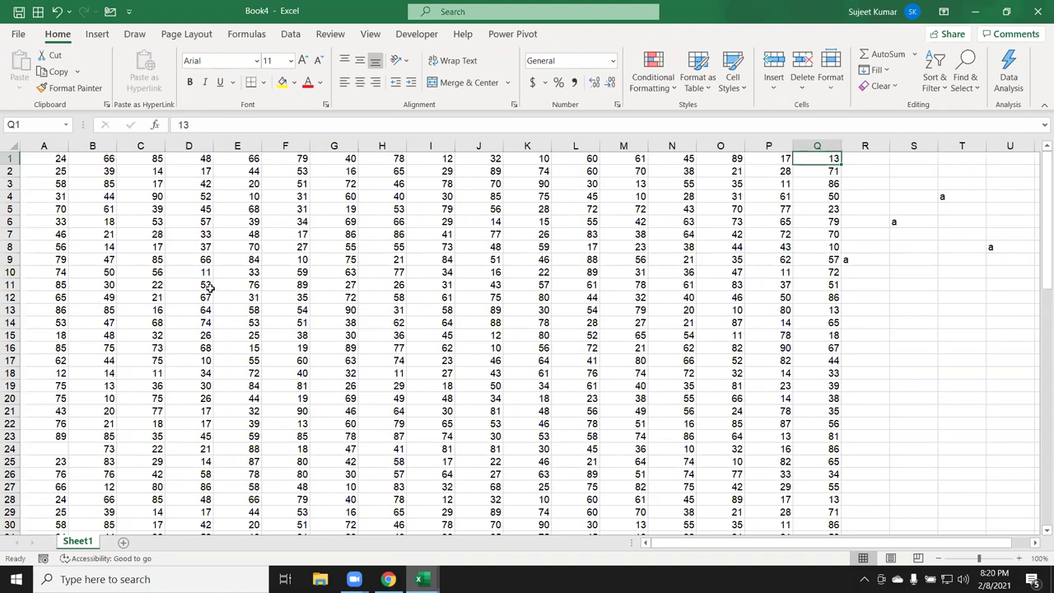
Use End mode with the Right arrow to jump from A1 across row 1 to U1.
left_click(62, 183)
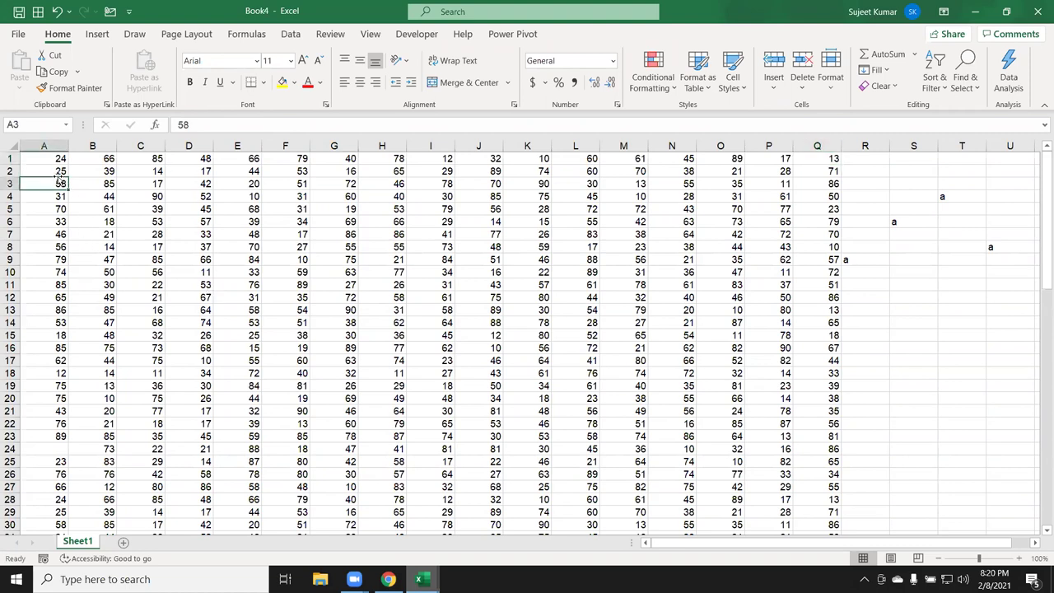
left_click(56, 156)
key("End")
key("End")
key("End")
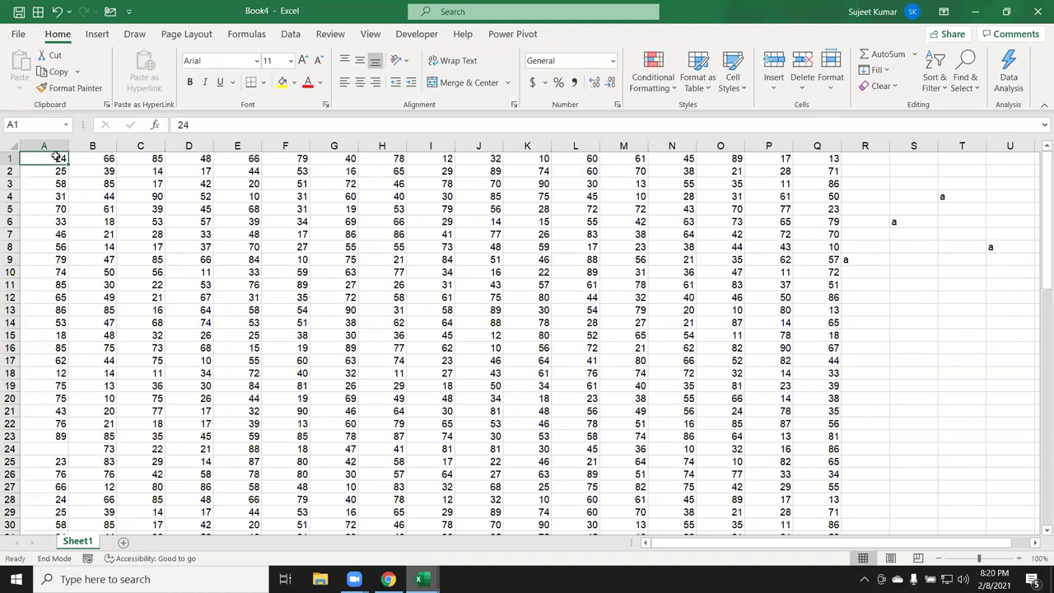
mouse_move(37, 563)
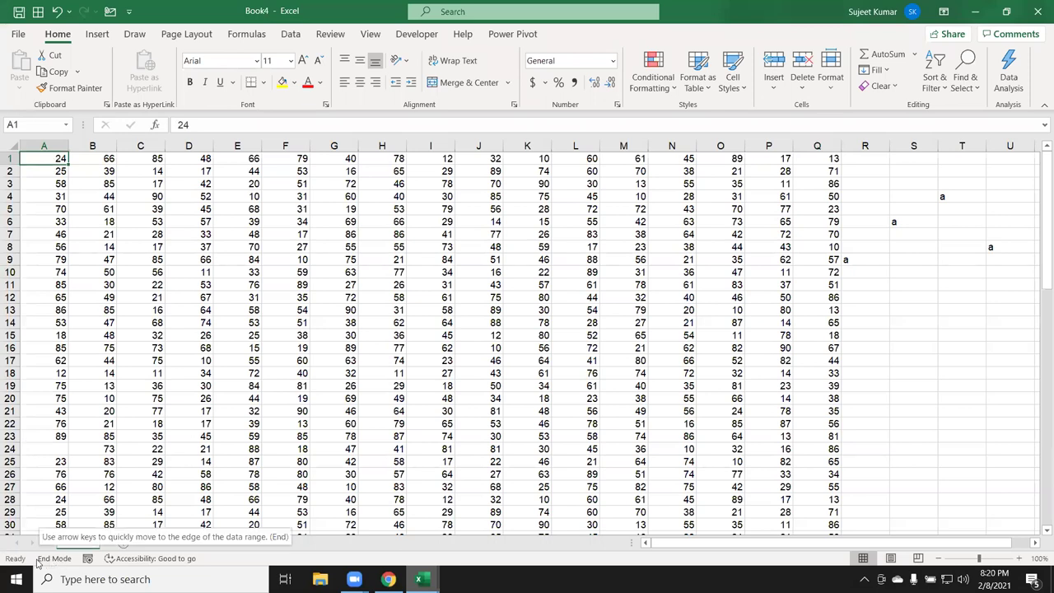
left_click(120, 249)
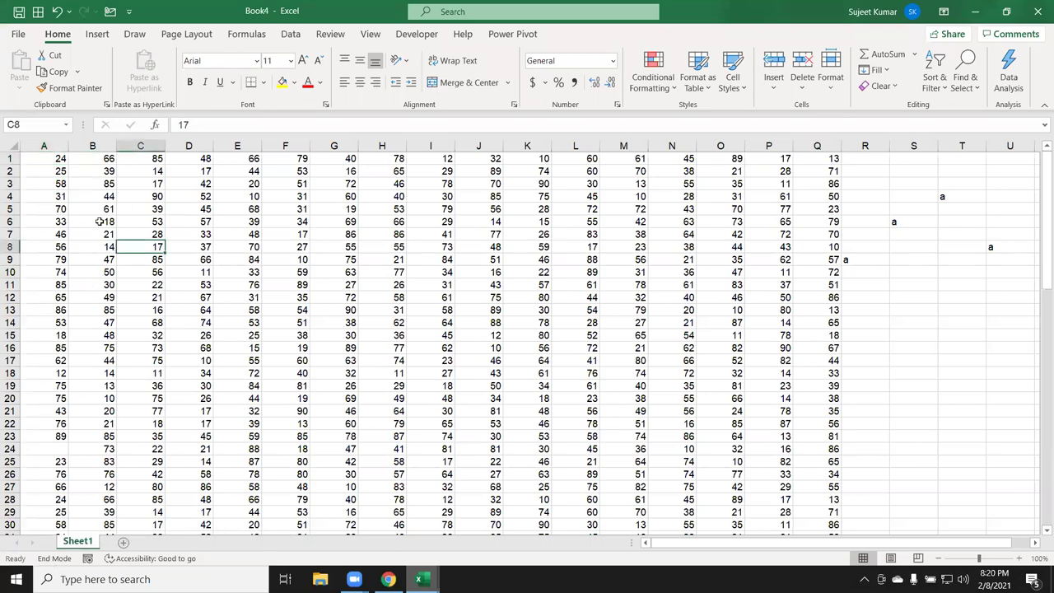
left_click(52, 157)
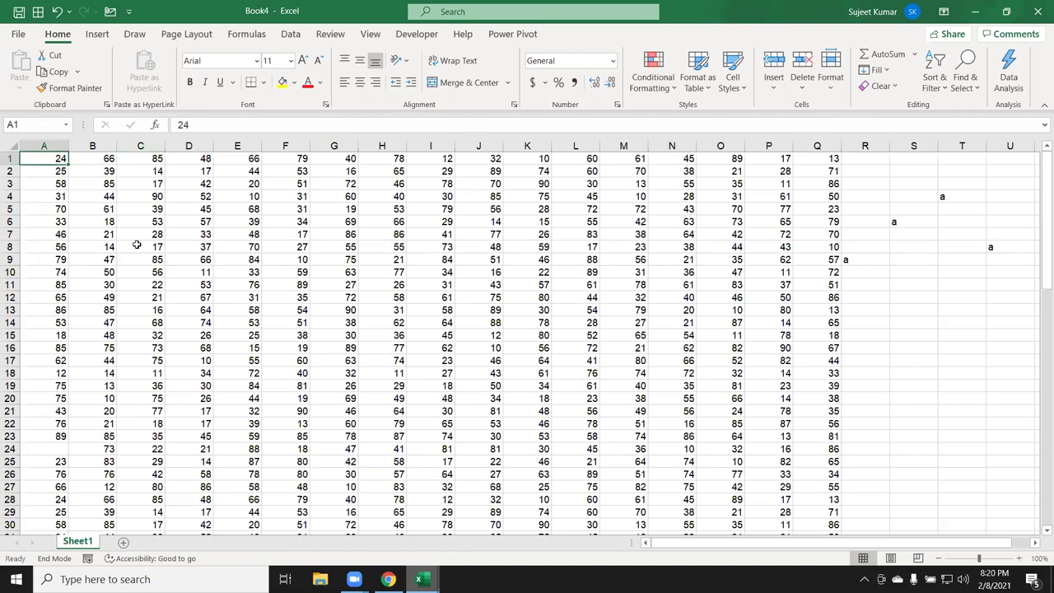
key("Right")
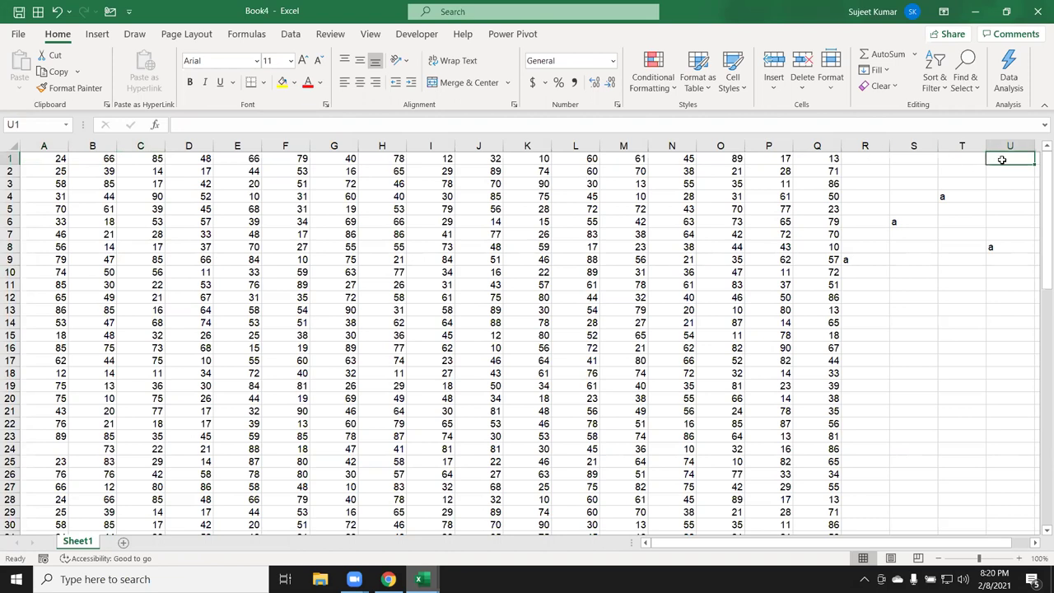
Select row 1 from A1 through U1 with End mode, then jump across to U1 again.
left_click(48, 158)
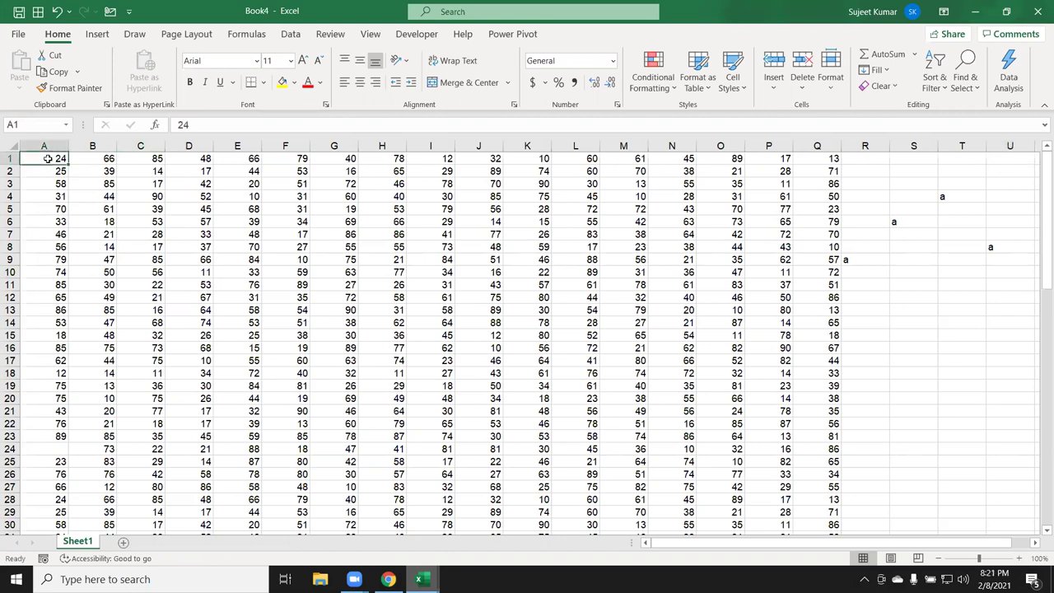
key("End")
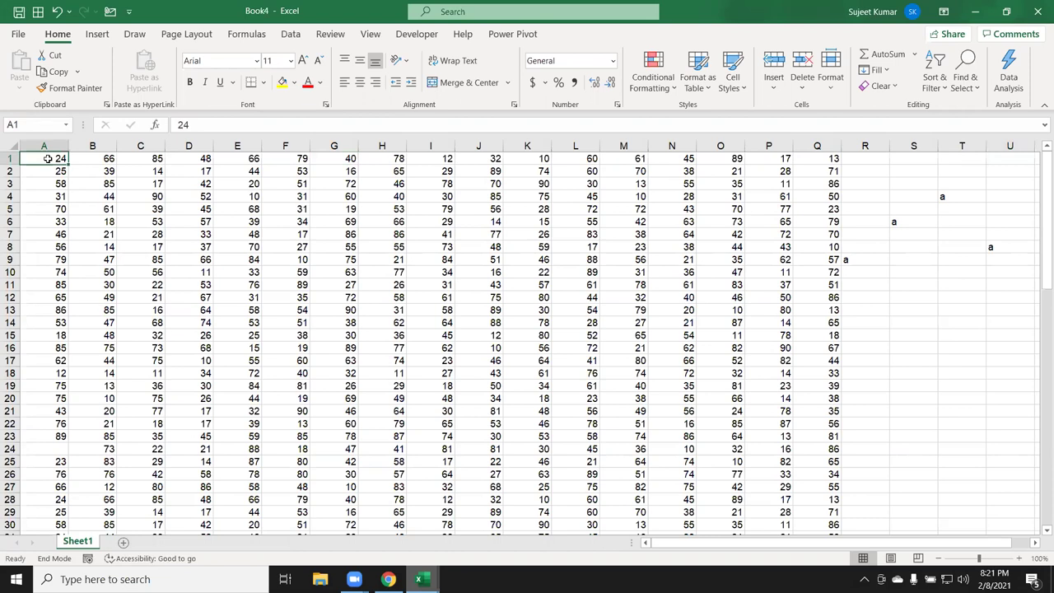
key("shift+Return")
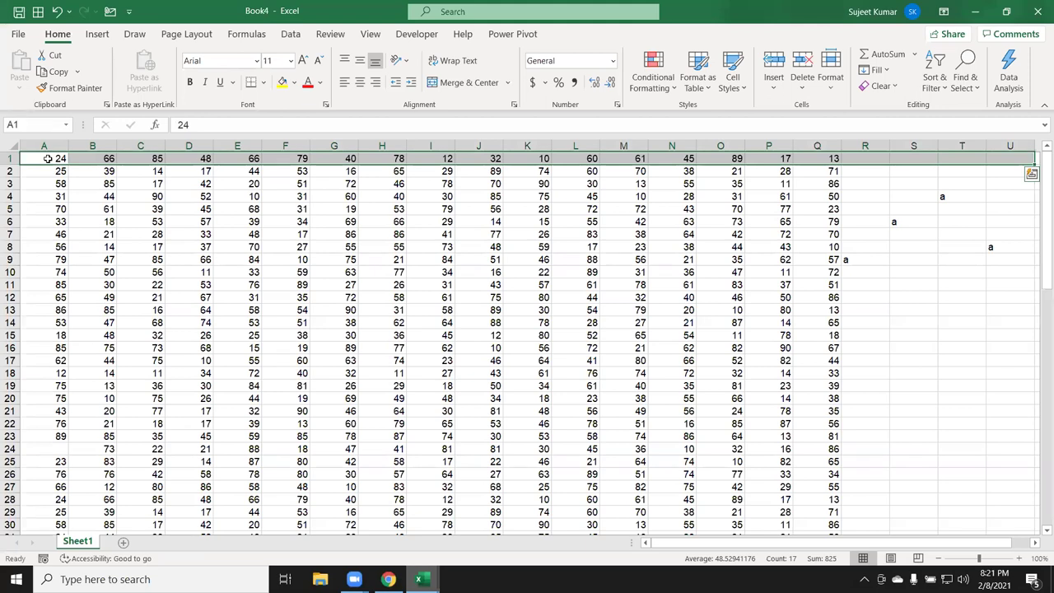
left_click(47, 158)
key("End")
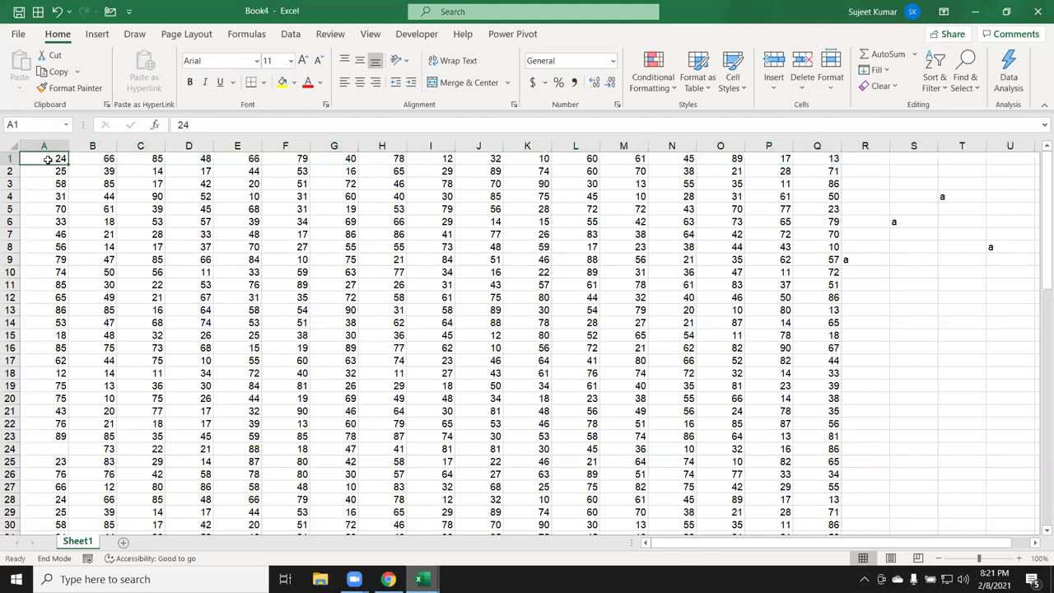
key("Right")
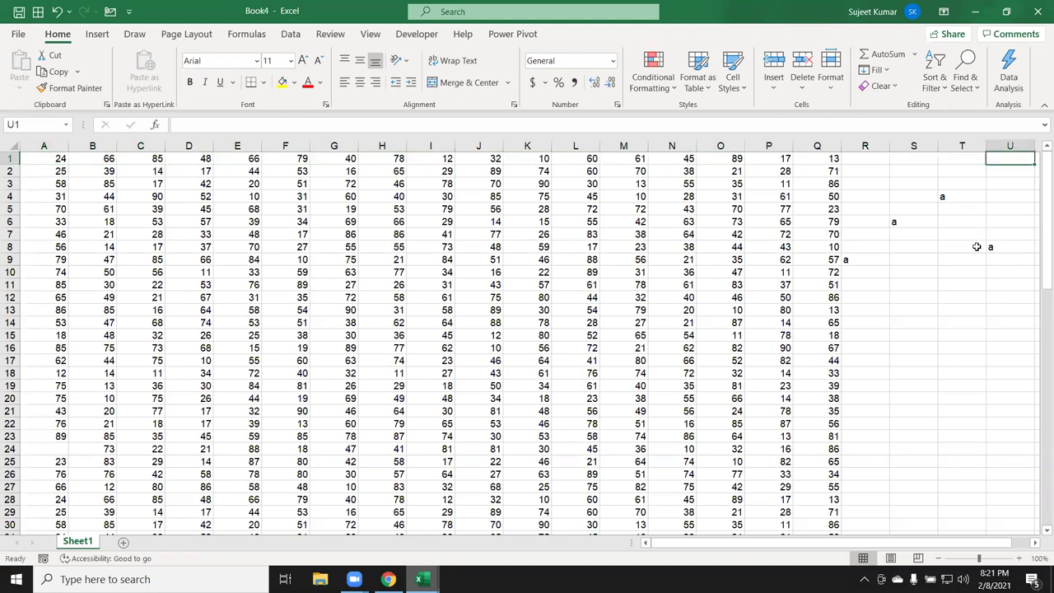
Return to A1 and jump to the last used cell, U81, with Ctrl+End.
key("ctrl+Home")
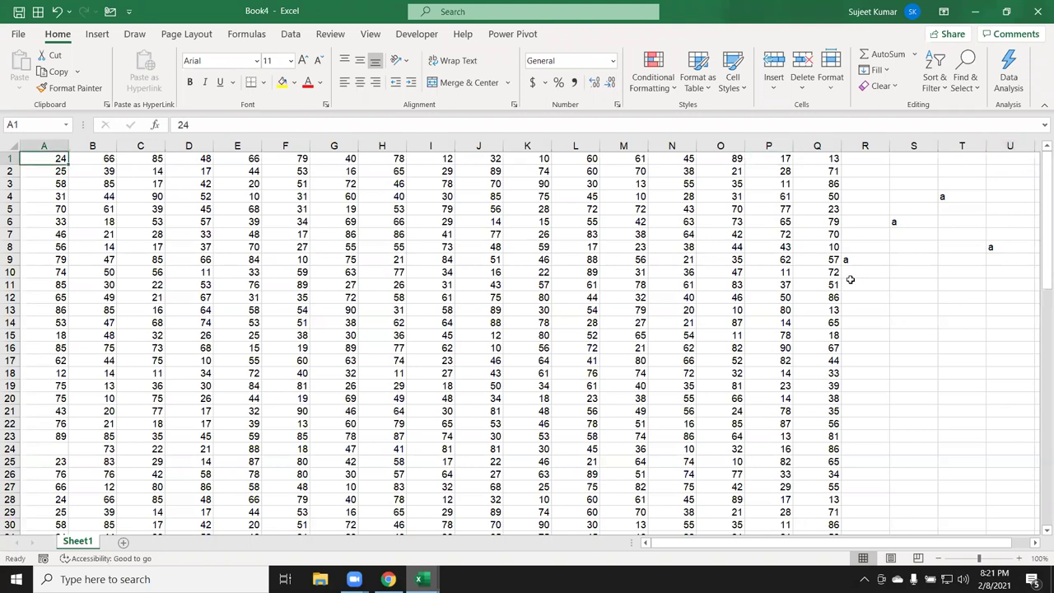
key("Down")
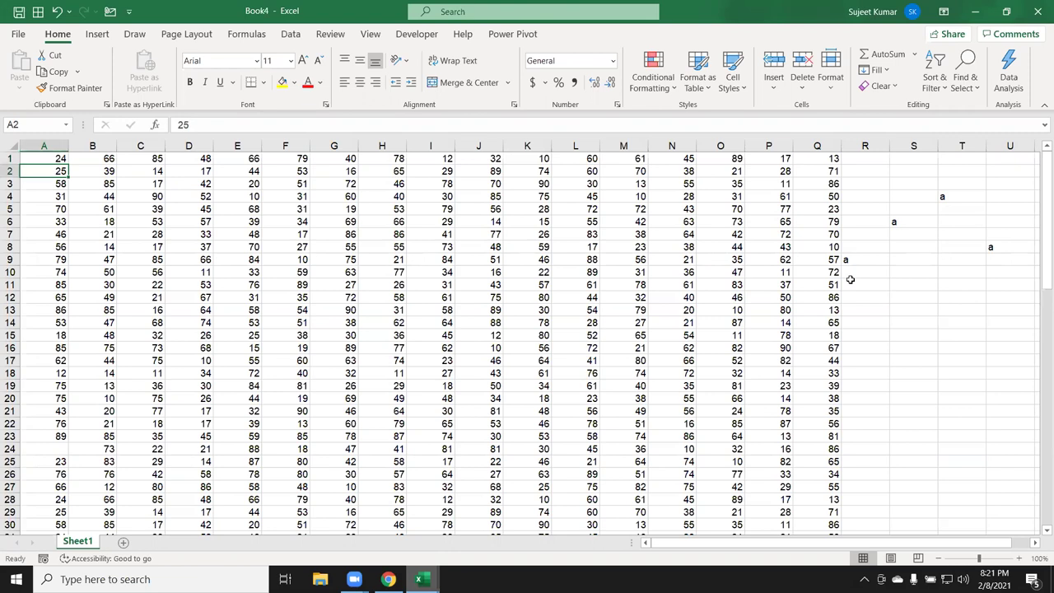
key("ctrl+End")
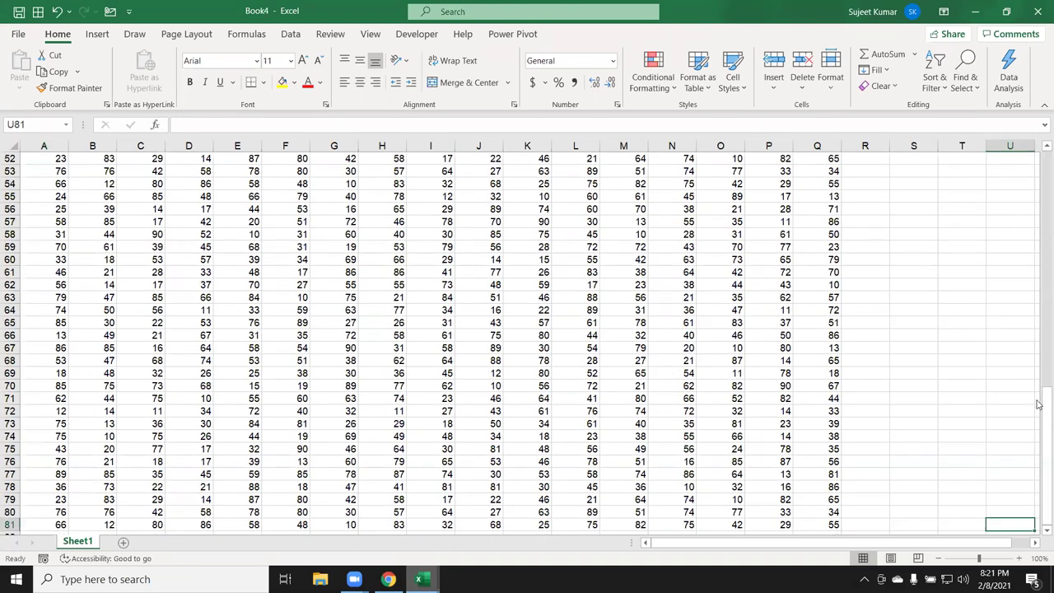
left_click_drag(1039, 445, 1039, 171)
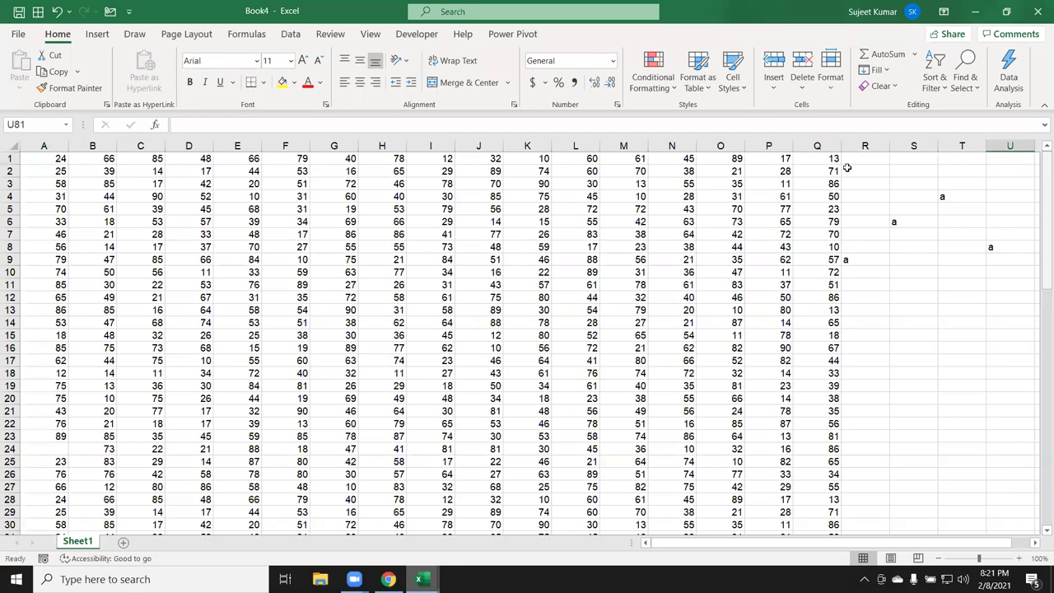
left_click_drag(54, 173, 56, 164)
left_click(55, 160)
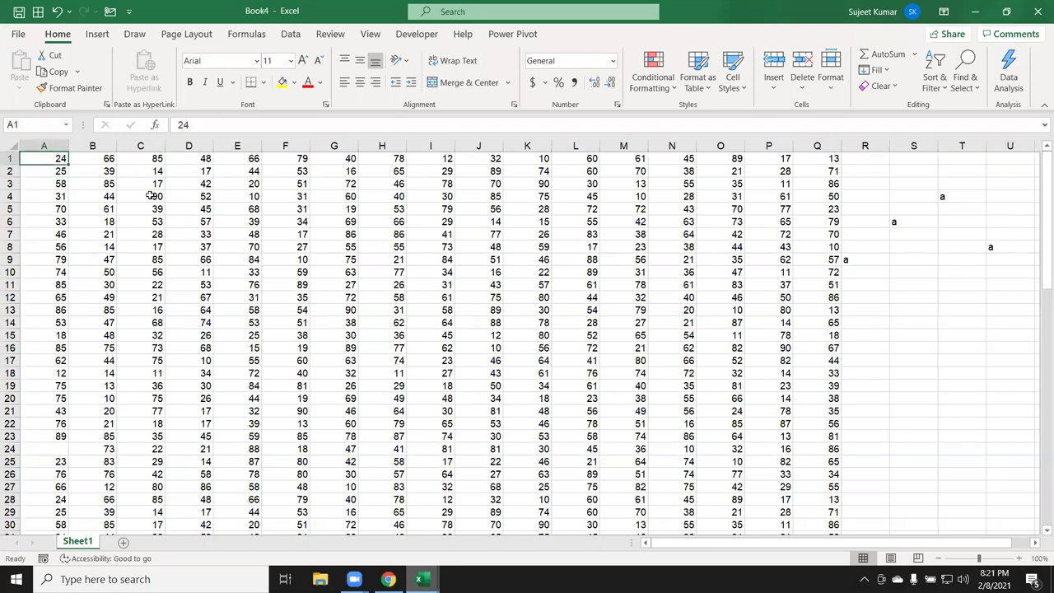
key("End")
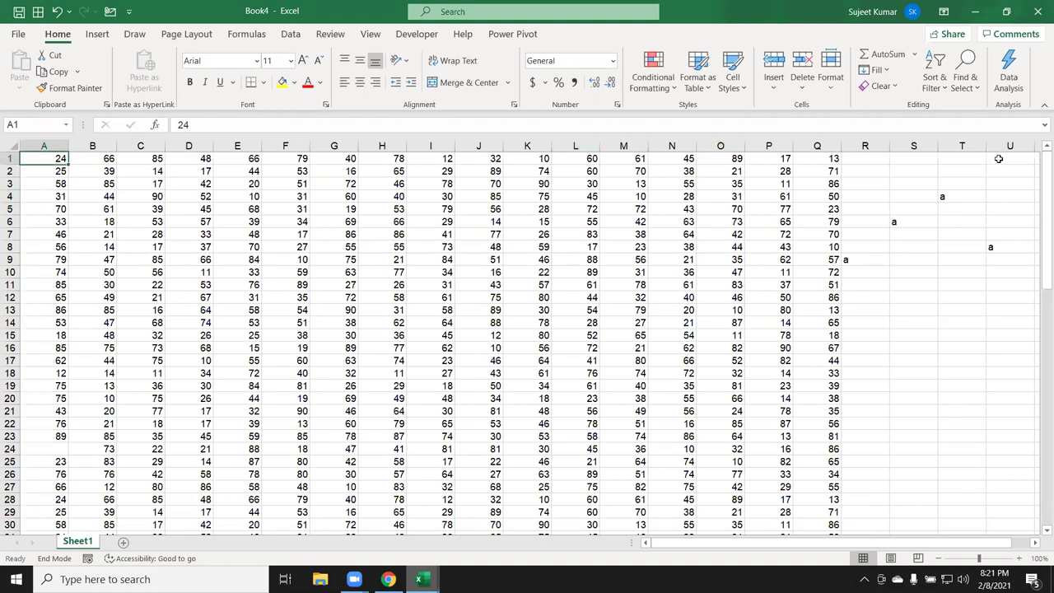
left_click(1009, 158)
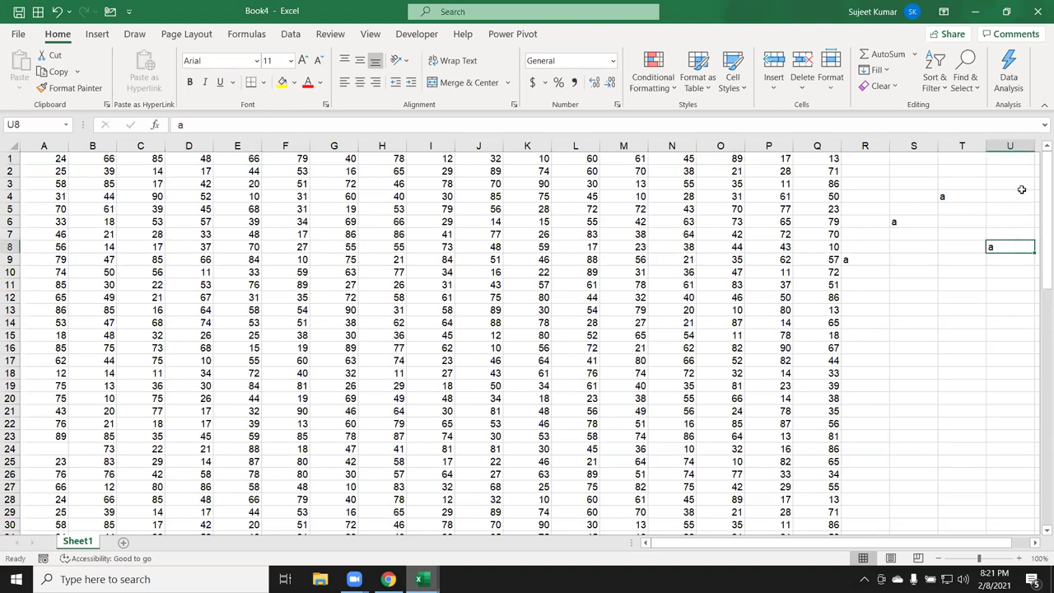
mouse_move(1009, 146)
left_mouse_down()
mouse_move(874, 122)
mouse_move(849, 233)
left_mouse_up()
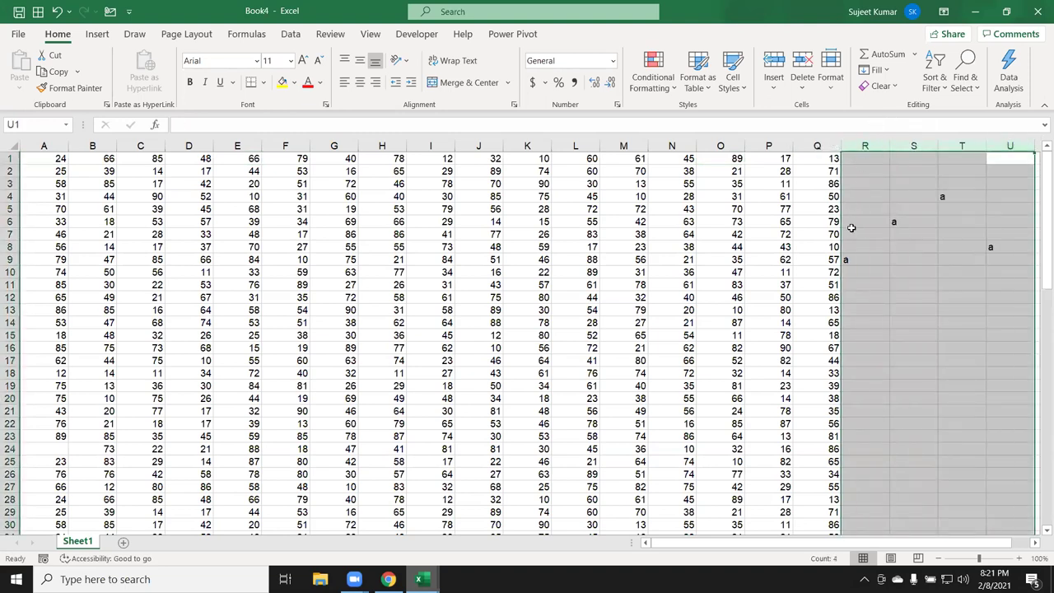
left_click(39, 160)
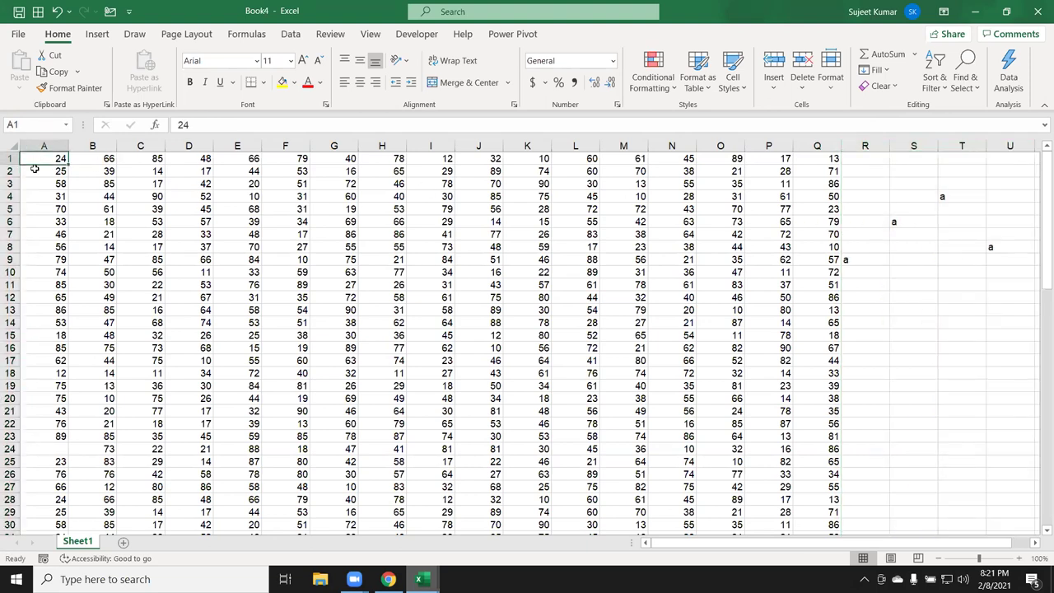
key("ctrl+End")
scroll(493, 395, "down", 1)
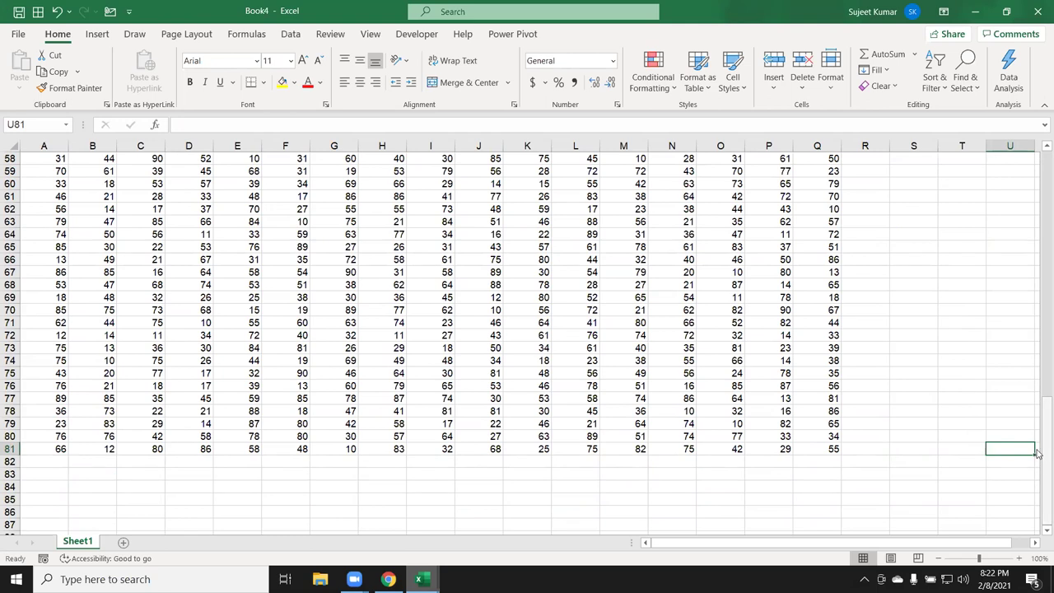
left_click_drag(1041, 420, 1021, 161)
left_click(38, 160)
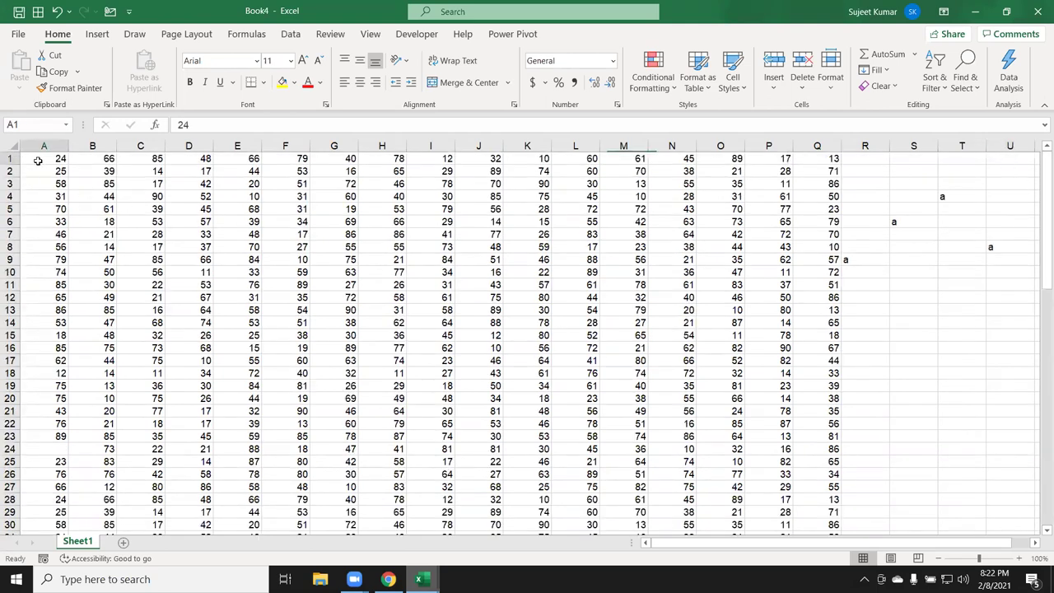
key("ctrl+shift+End")
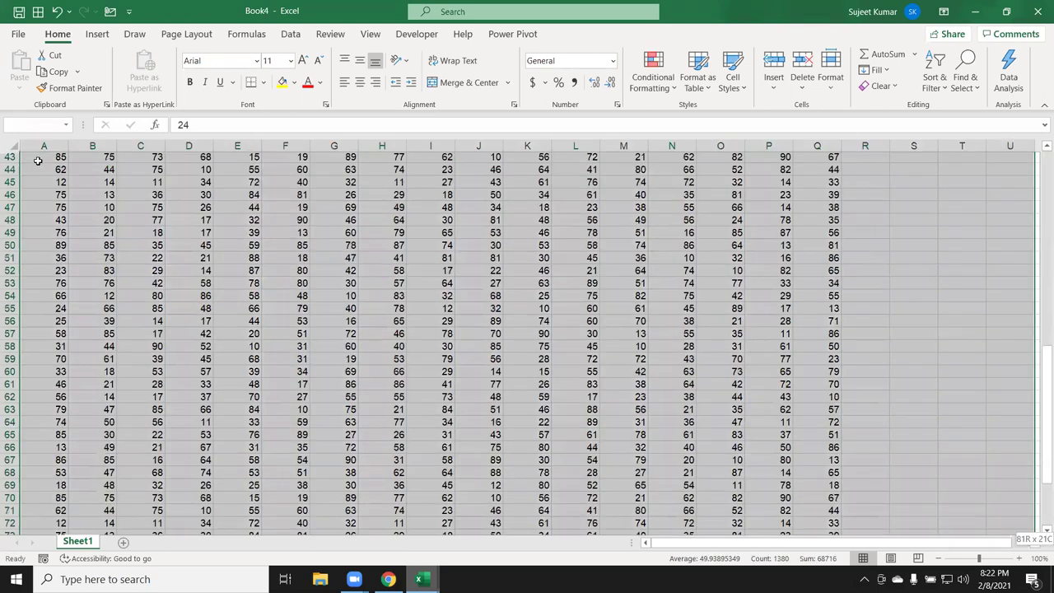
scroll(373, 520, "up", 20)
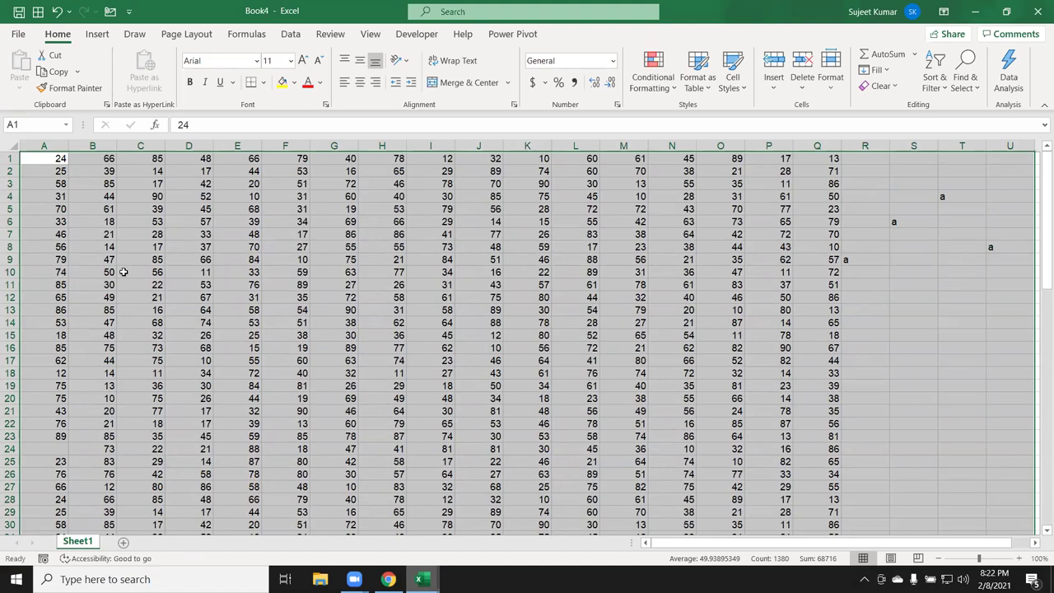
left_click(393, 210)
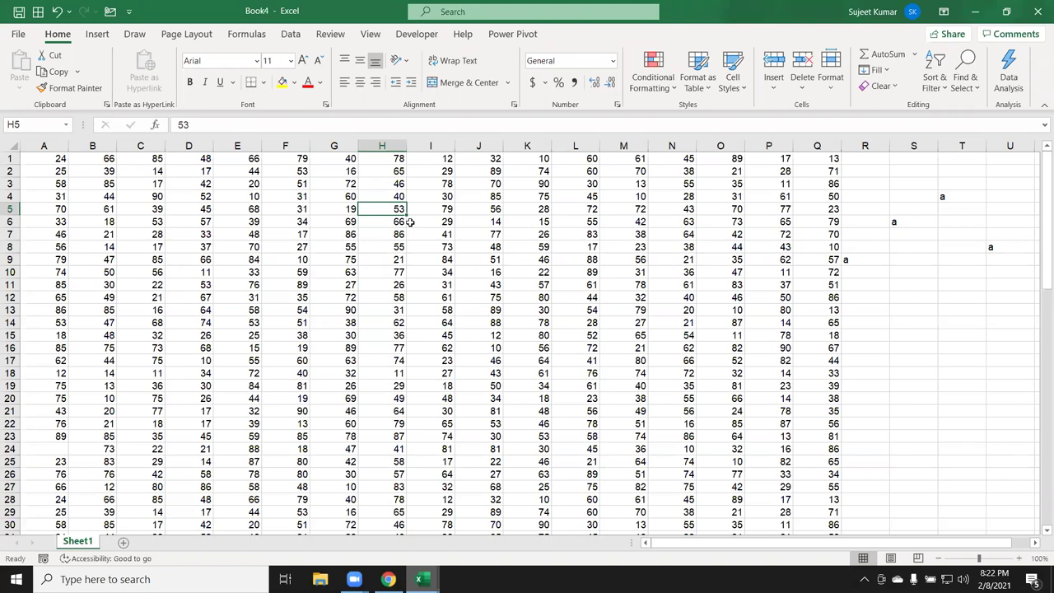
left_click(39, 167)
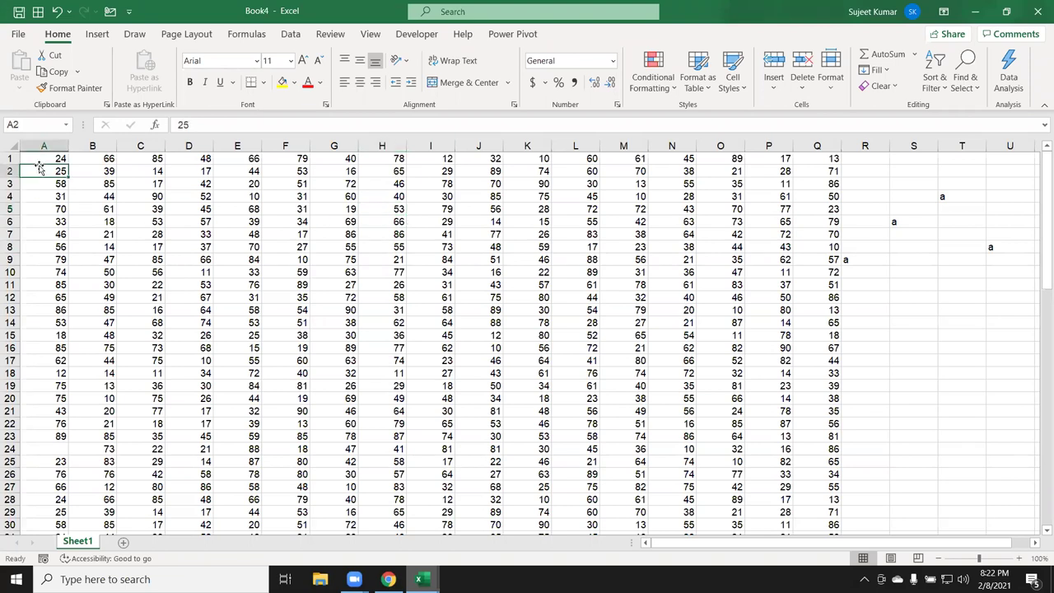
left_click(38, 163)
key("ctrl+shift+Right")
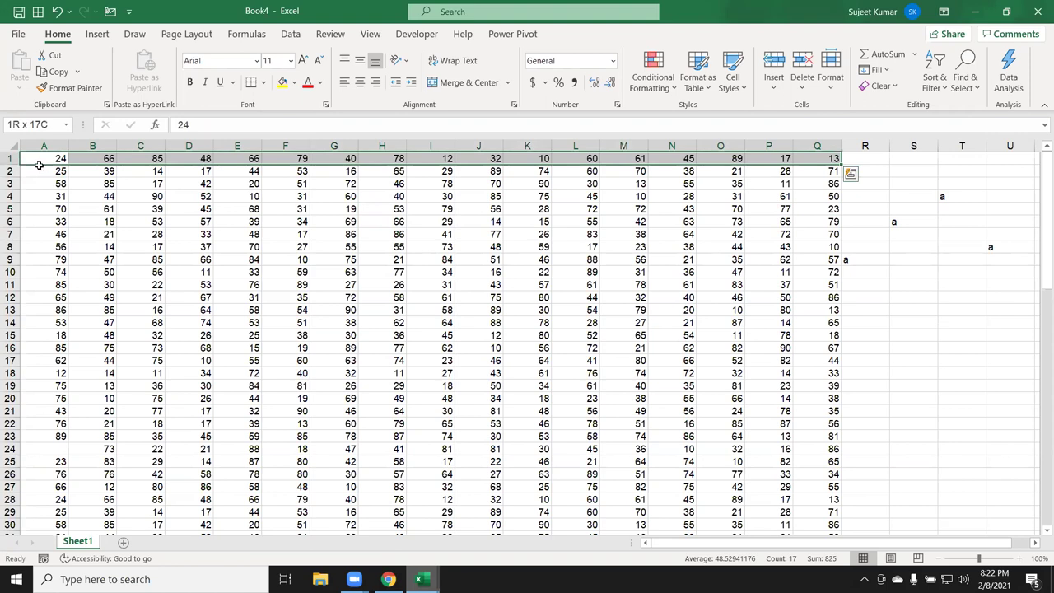
key("ctrl+shift+Down")
key("ctrl+shift+Down")
key("ctrl+shift+Down")
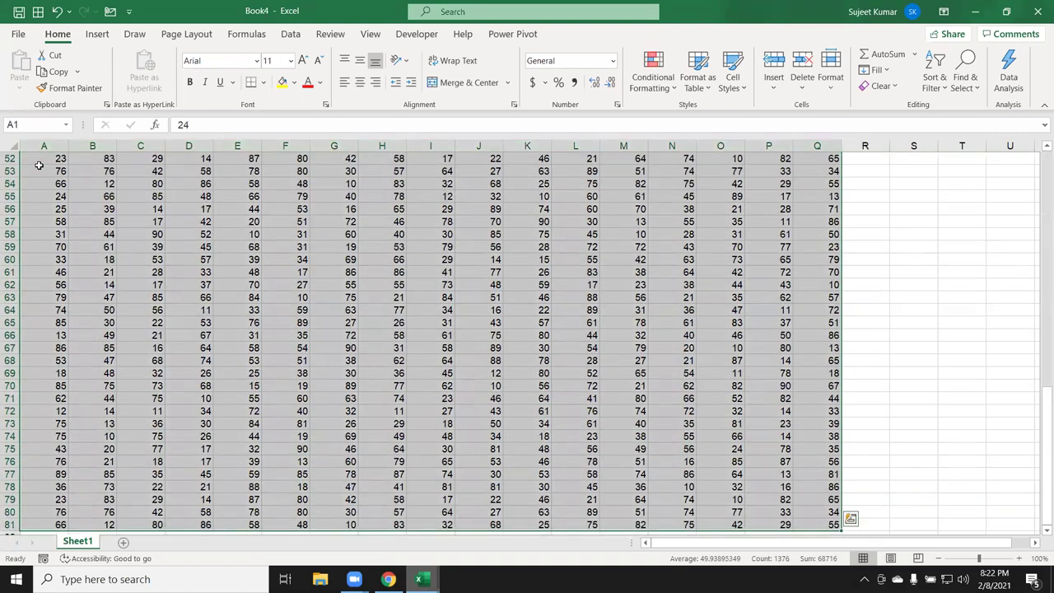
key("ctrl+Home")
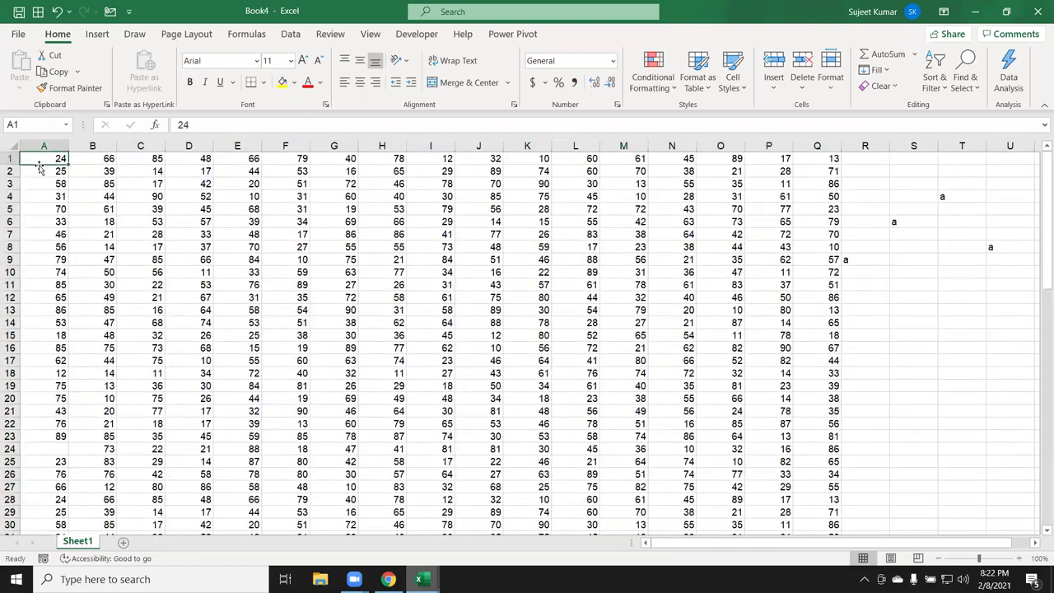
Go to cell A65000 through the Name Box, then Ctrl+Up back to data row 81.
left_click(37, 124)
type("a65000")
key("Return")
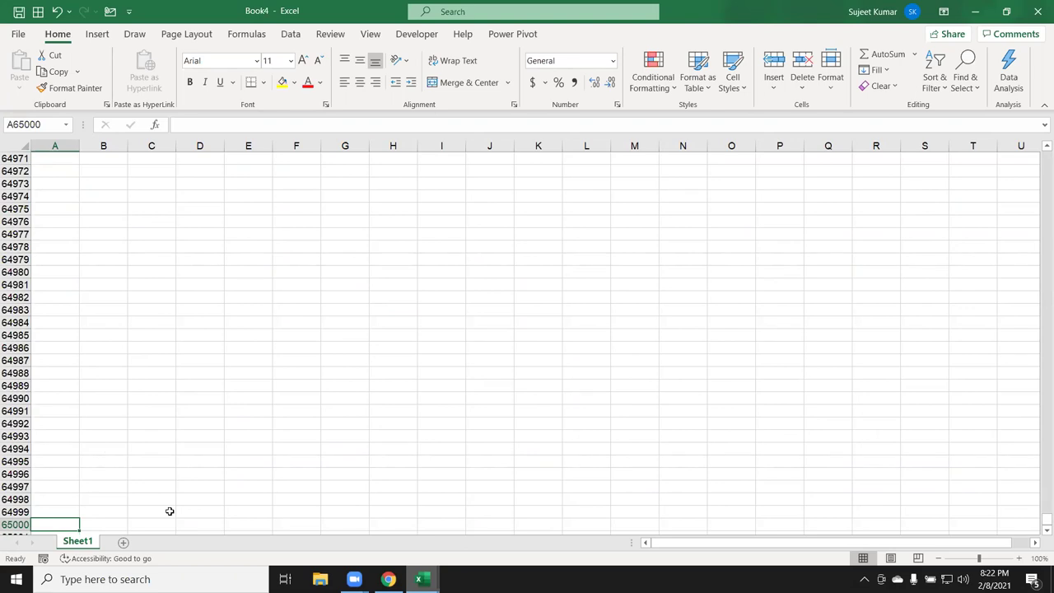
key("ctrl+Up")
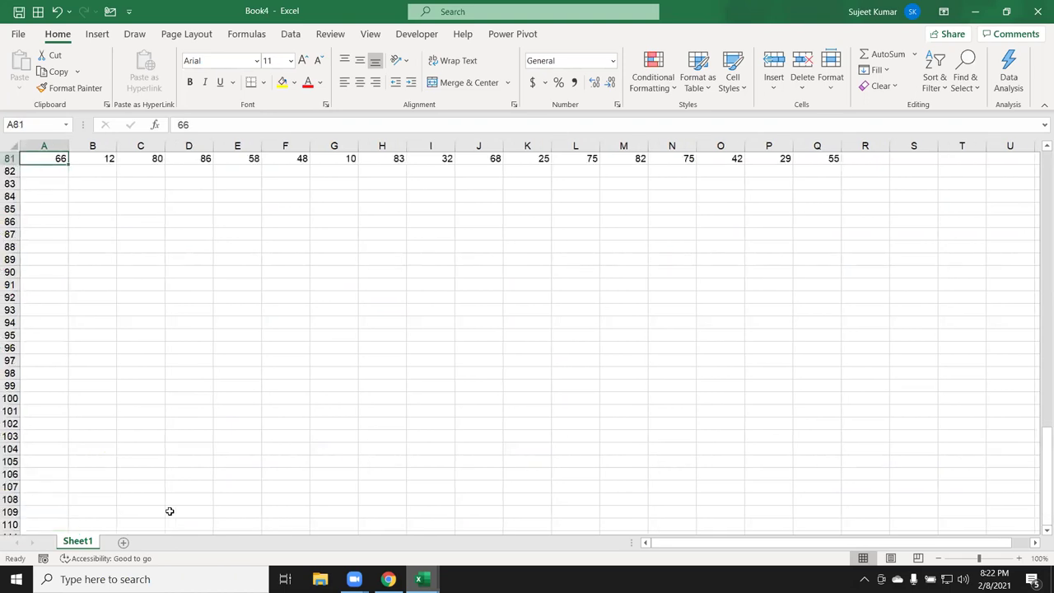
scroll(91, 526, "up", 4)
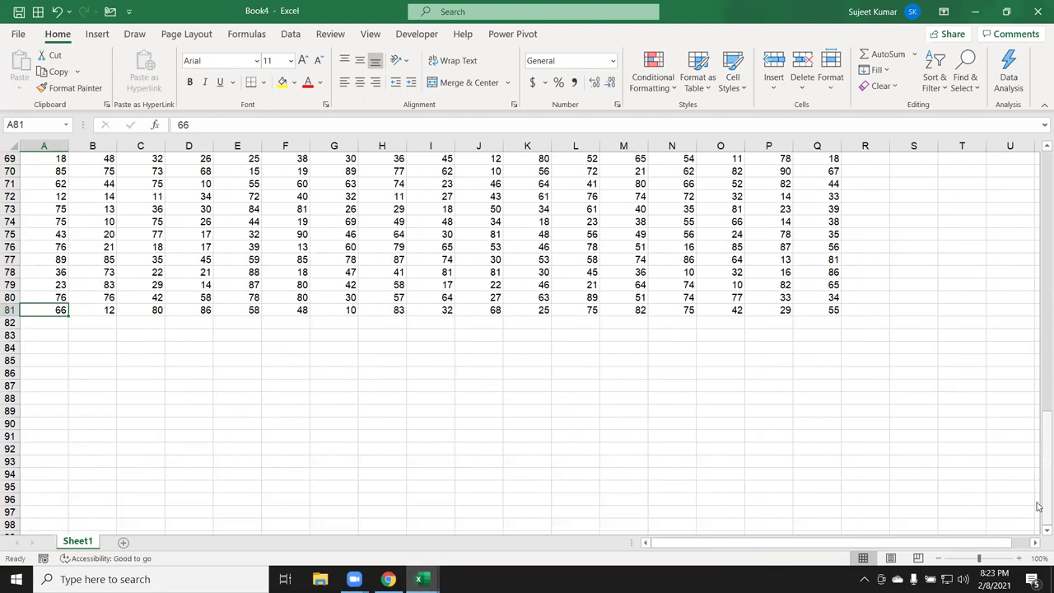
Scroll back up to row 1, select the whole A1:Q81 data block, then deselect it.
left_click_drag(1039, 507, 1038, 217)
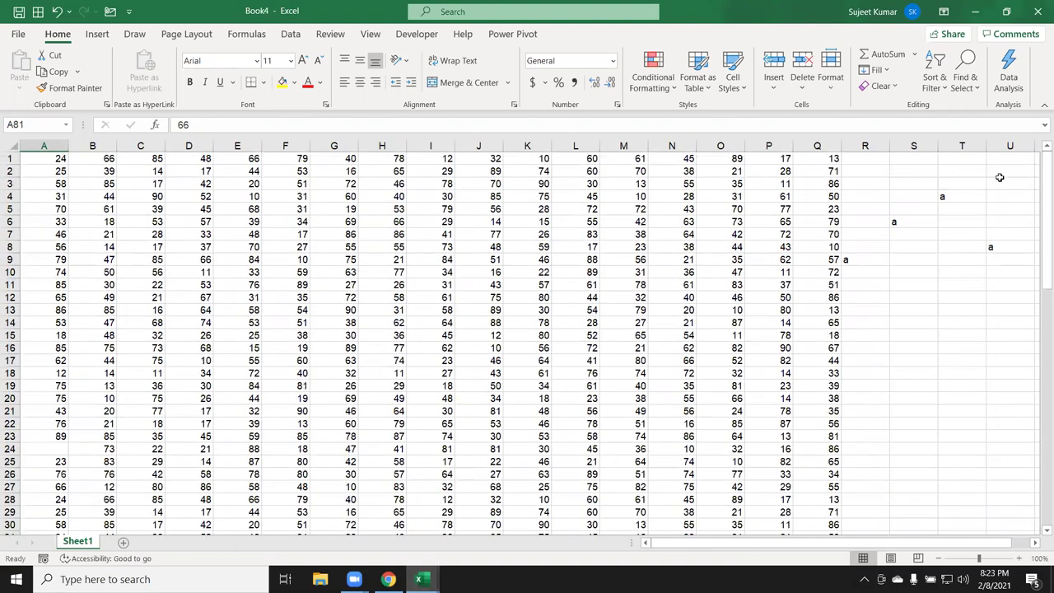
left_click(835, 159, "shift")
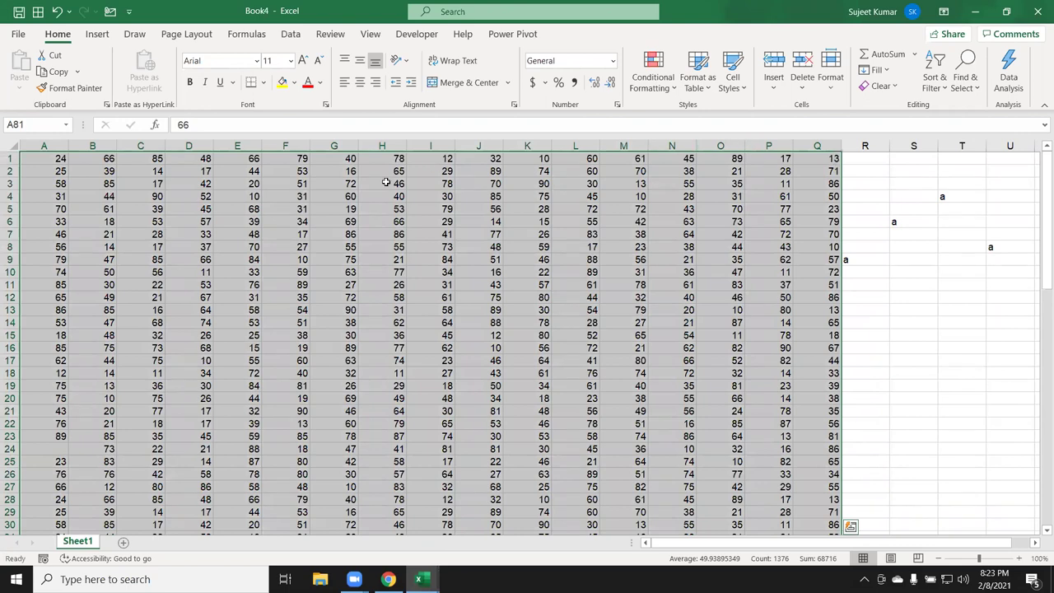
left_click(286, 196)
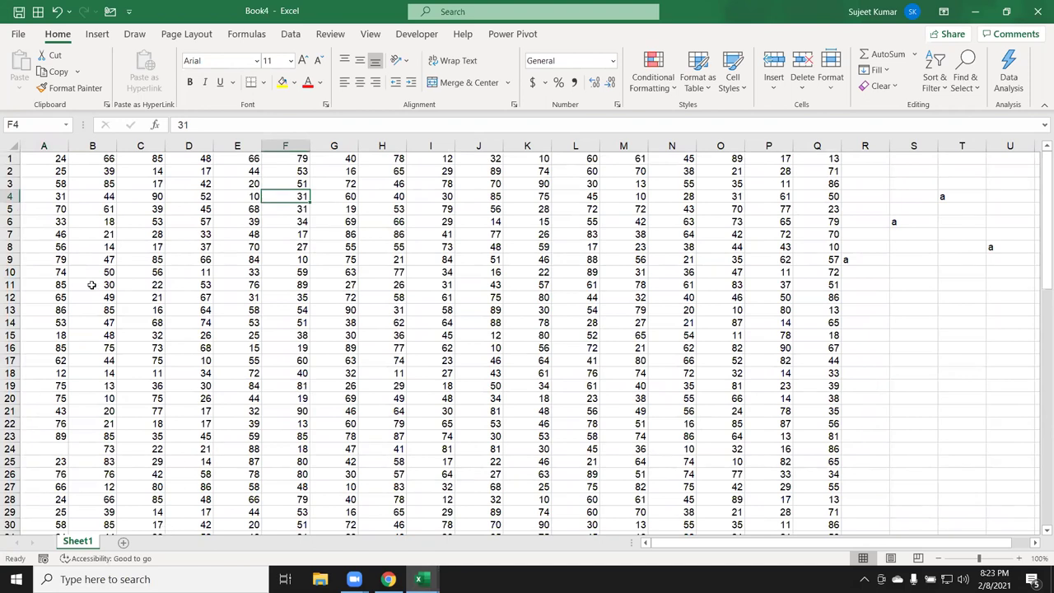
left_click(61, 157)
left_click_drag(60, 156, 338, 202)
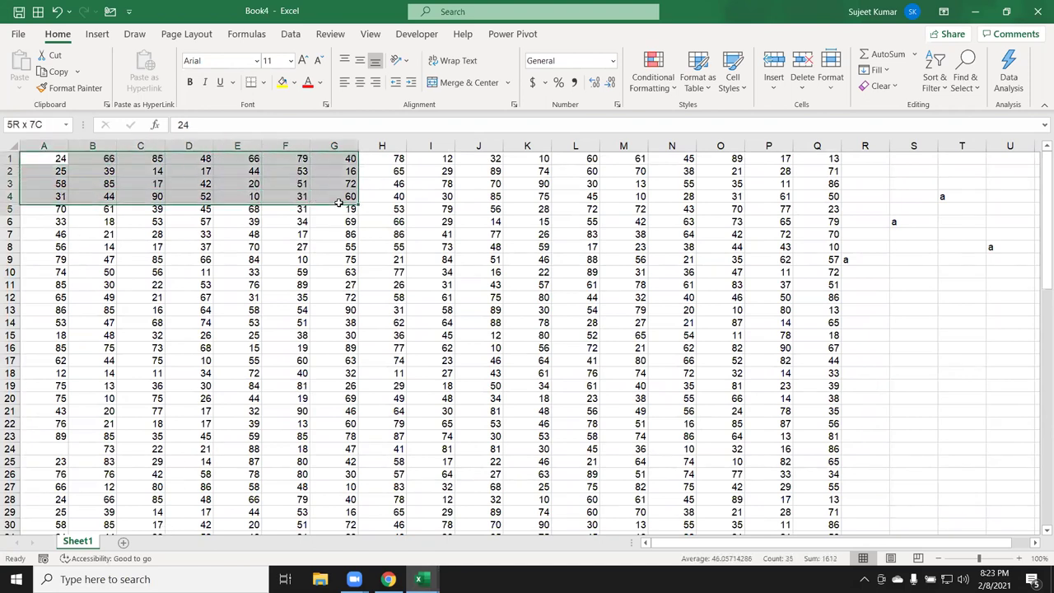
left_click(140, 182)
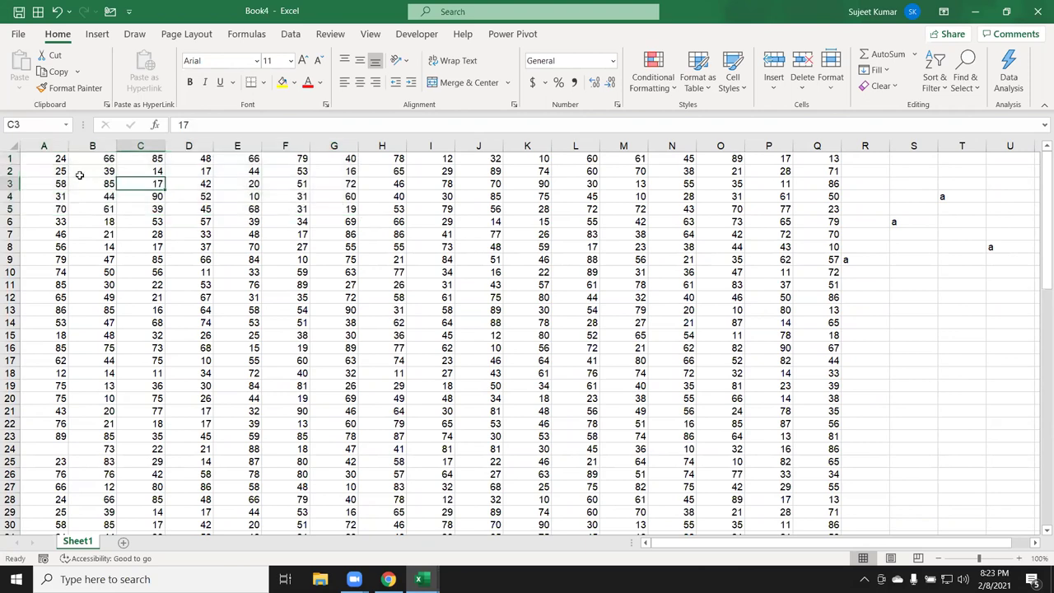
left_click(46, 161)
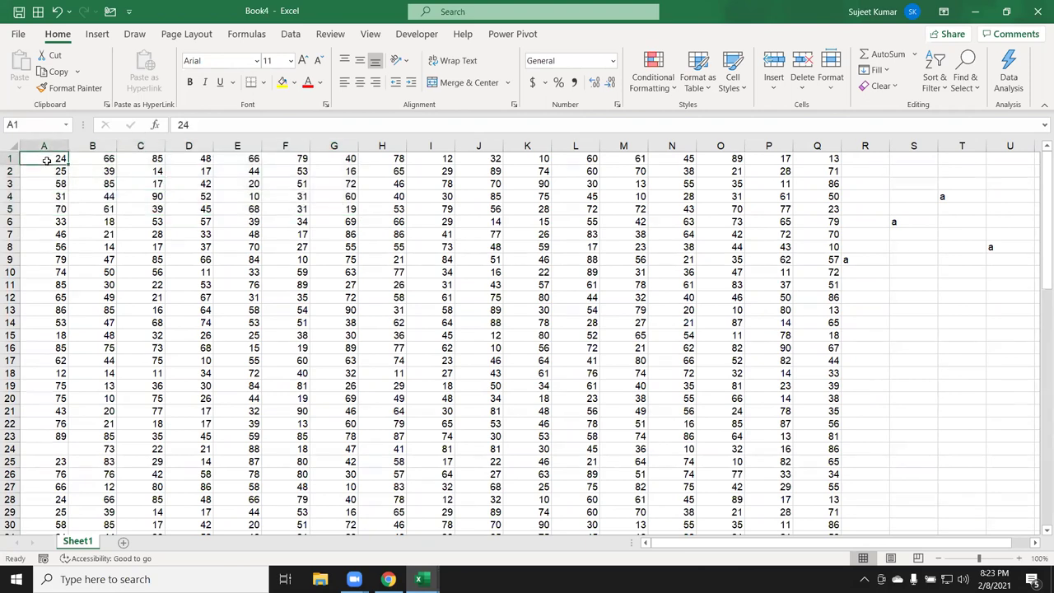
left_click(130, 159)
left_click(237, 160)
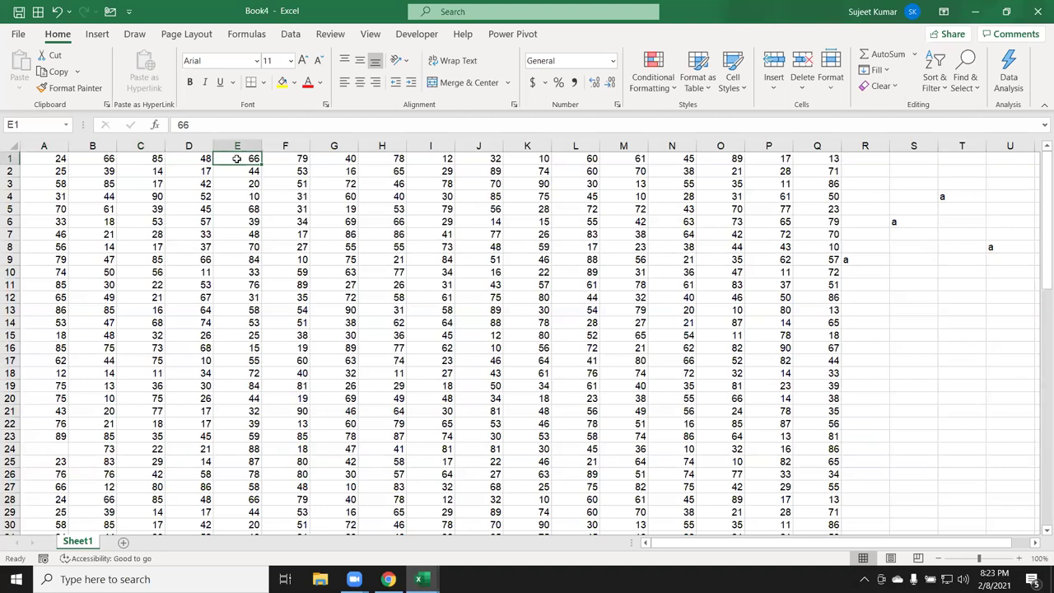
left_click_drag(47, 158, 350, 213)
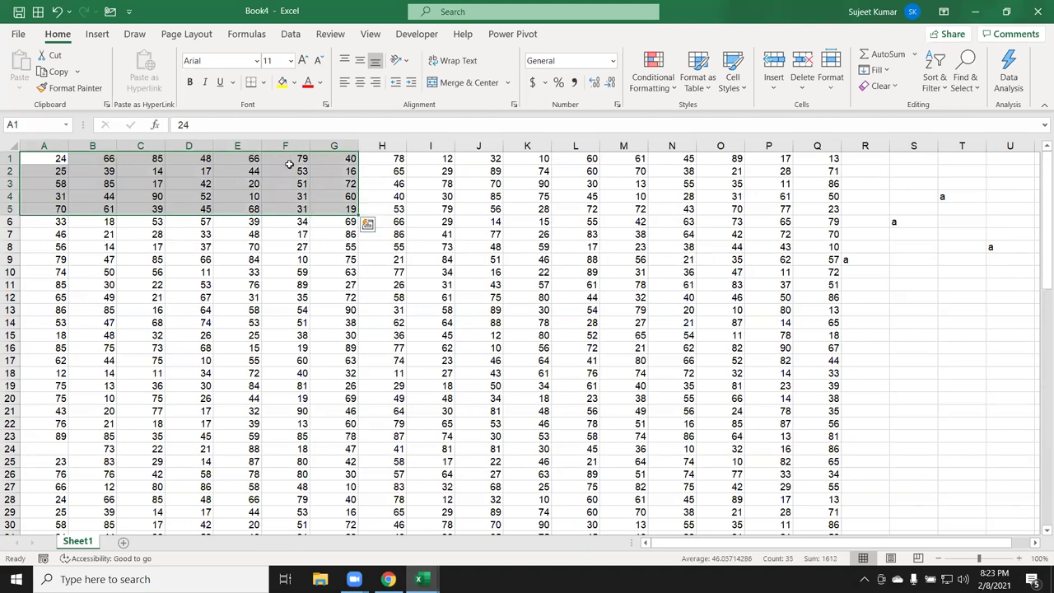
left_click(282, 82)
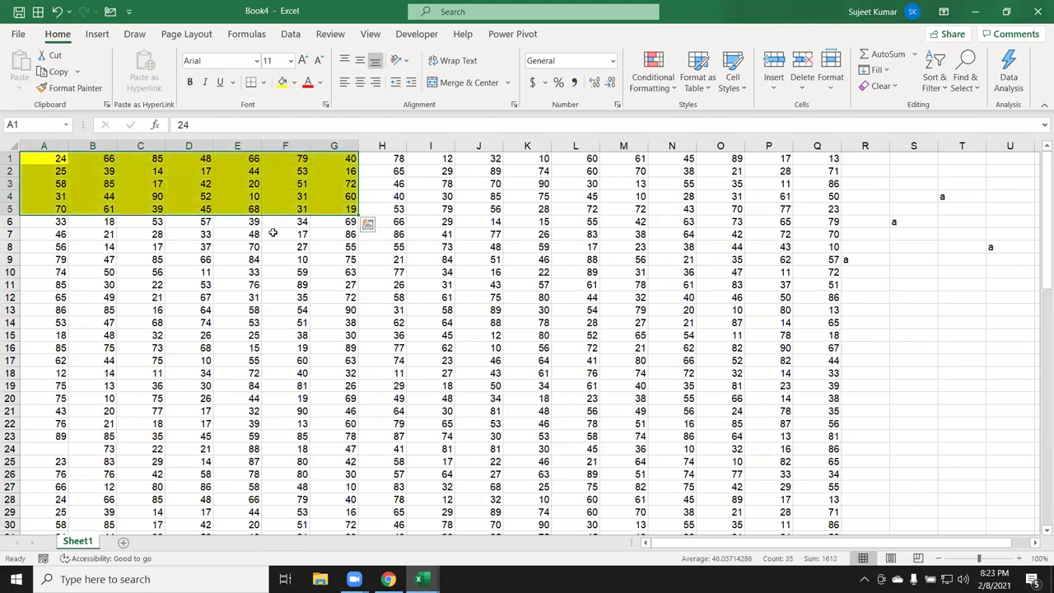
key("ctrl+z")
left_click(171, 236)
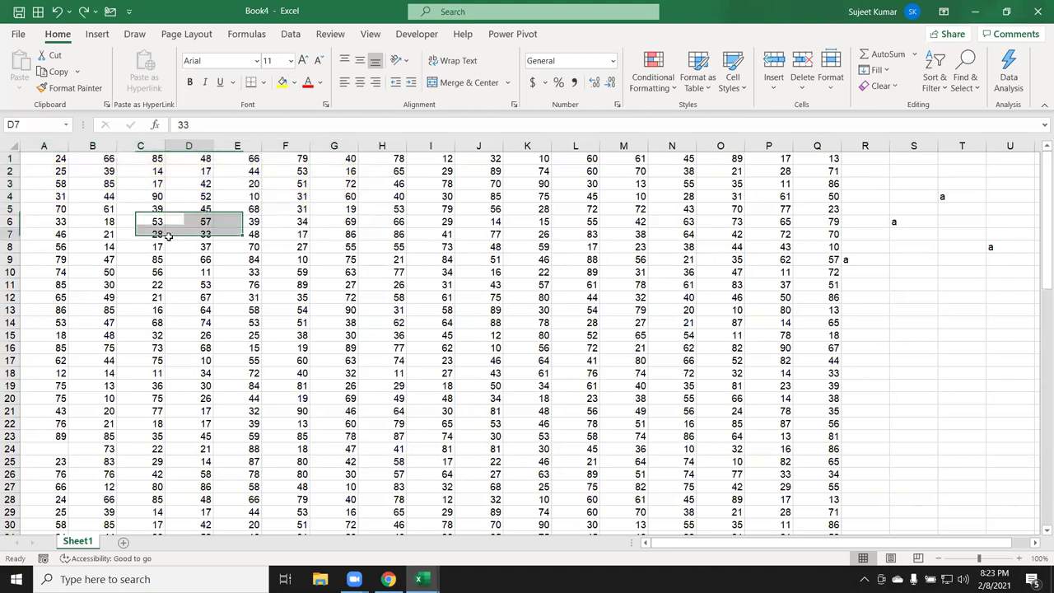
Select scattered cells A1, C1, E1, G1, F8, D12, H16, J6, H5, D5, B8, B15, C22, H23.
left_click(47, 160)
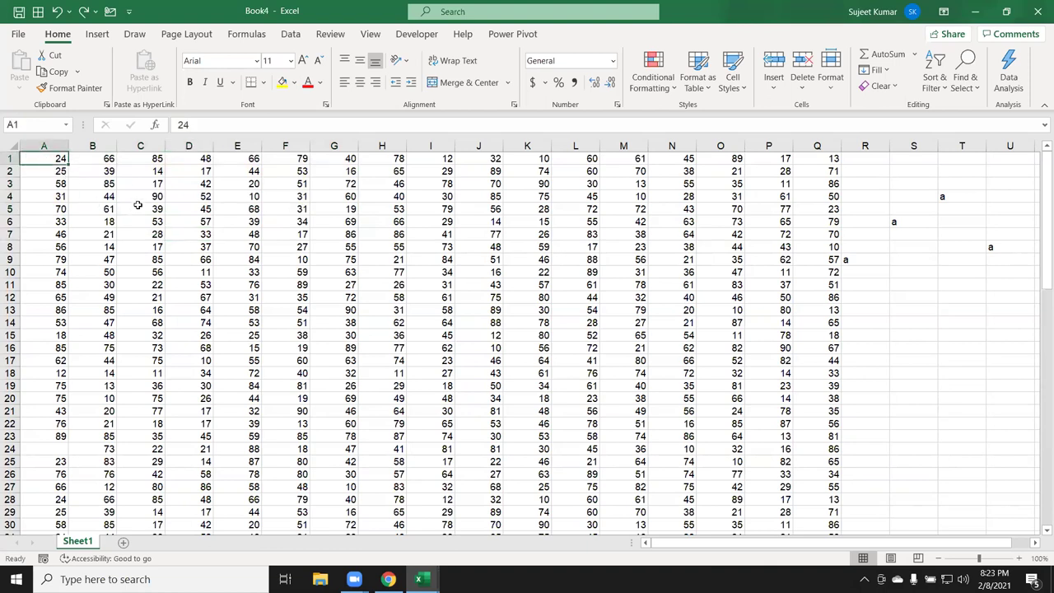
left_click(156, 161, "ctrl")
left_click(251, 161, "ctrl")
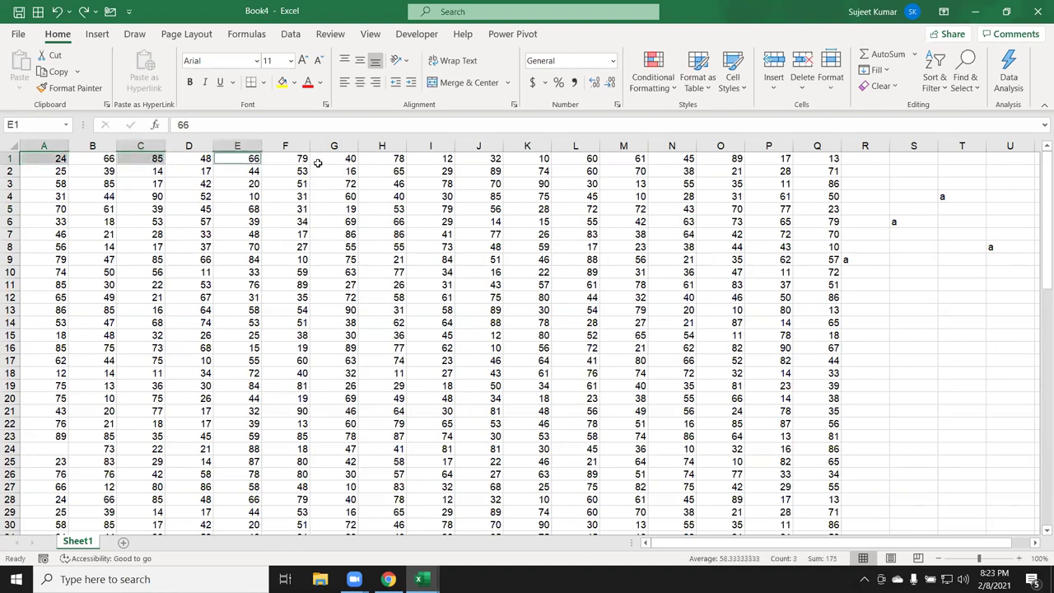
left_click(345, 159, "ctrl")
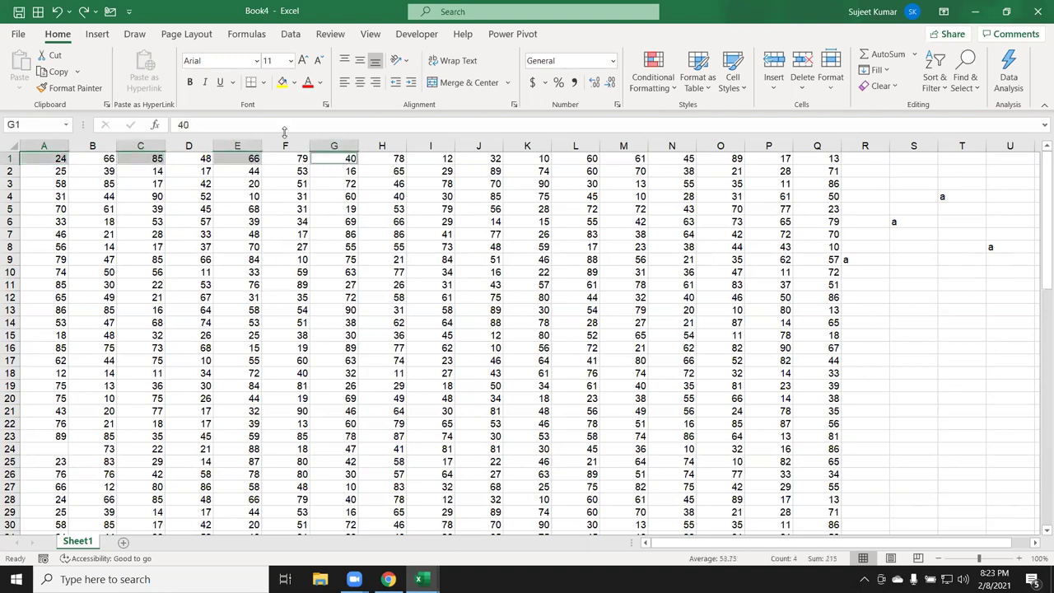
left_click(309, 248, "ctrl")
left_click(196, 294, "ctrl")
left_click(379, 345, "ctrl")
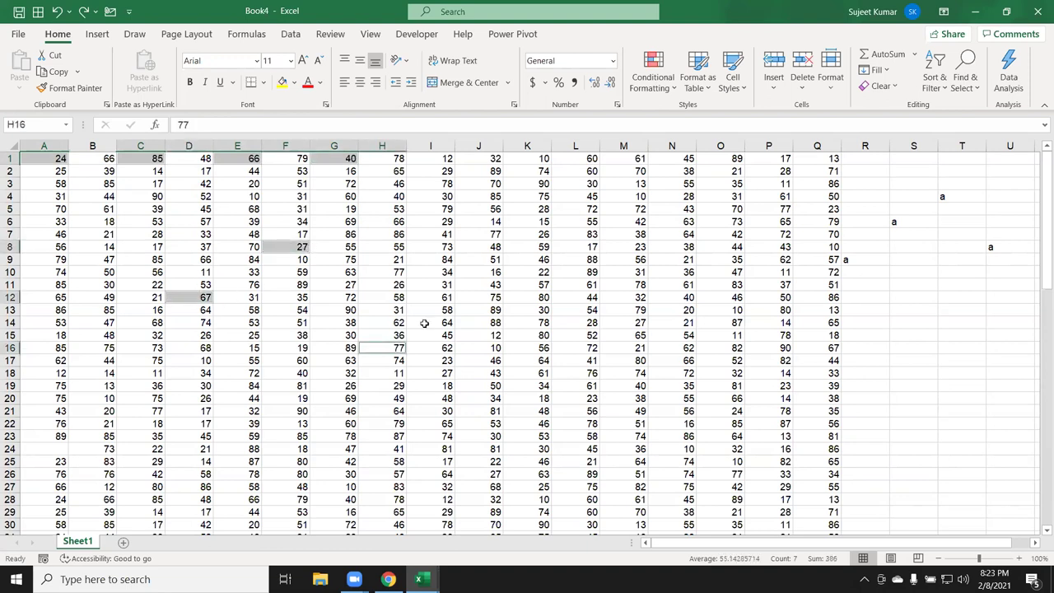
left_click(498, 224, "ctrl")
left_click(387, 209, "ctrl")
left_click(201, 208, "ctrl")
left_click(99, 246, "ctrl")
left_click(72, 335, "ctrl")
left_click(144, 423, "ctrl")
left_click(382, 436, "ctrl")
Add L, N and O column cells through J29, fill them yellow, then undo the fill.
left_click_drag(580, 385, 580, 398)
left_click_drag(580, 259, 580, 272)
left_click(580, 233, "ctrl")
left_click(670, 211, "ctrl")
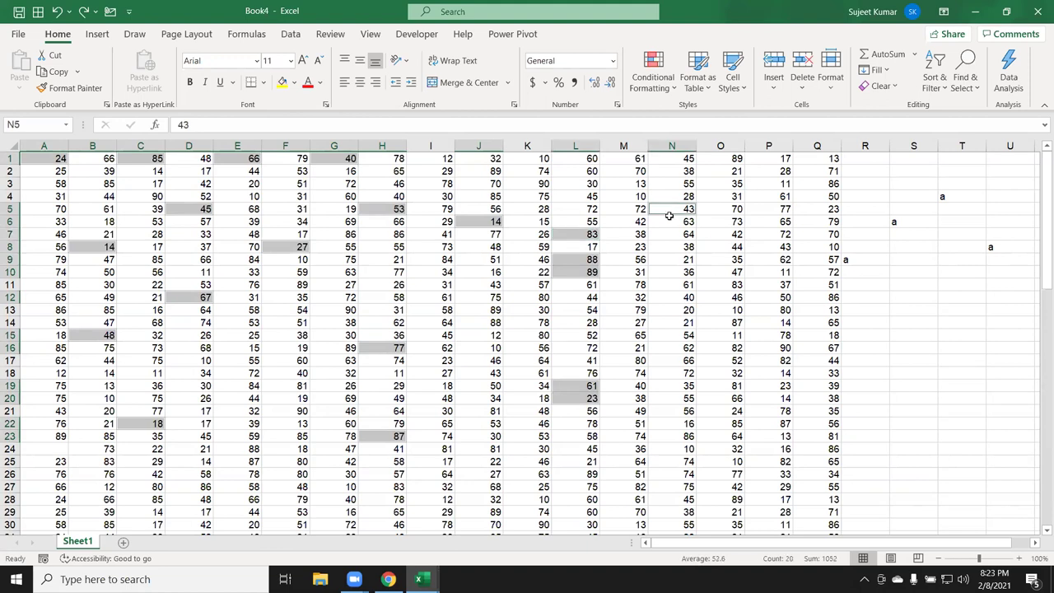
left_click_drag(719, 236, 719, 247)
left_click(721, 322, "ctrl")
left_click(721, 385, "ctrl")
left_click(671, 449, "ctrl")
left_click(577, 499, "ctrl")
left_click(468, 506, "ctrl")
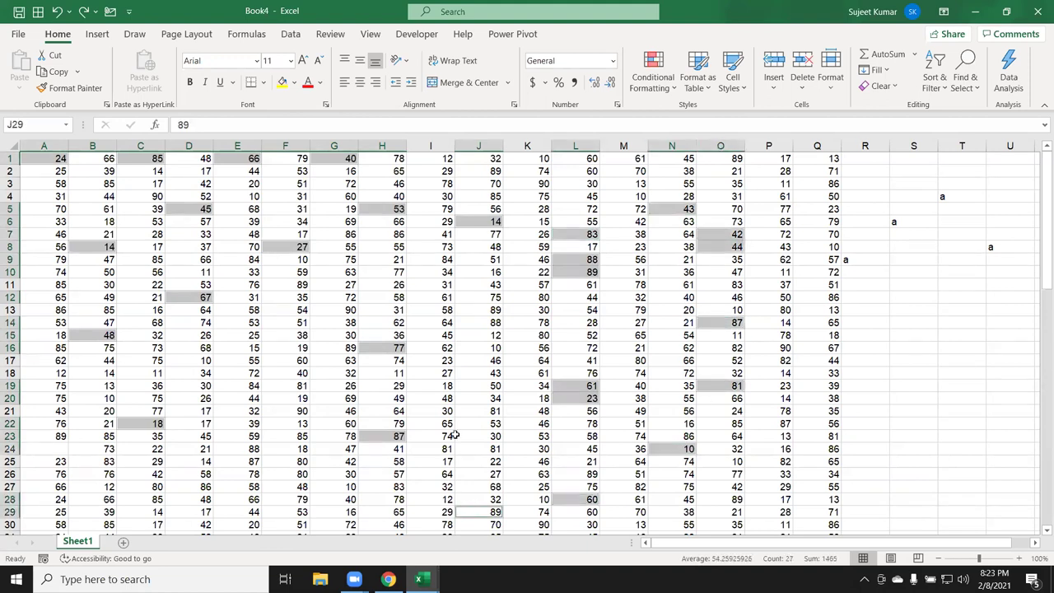
left_click(283, 83)
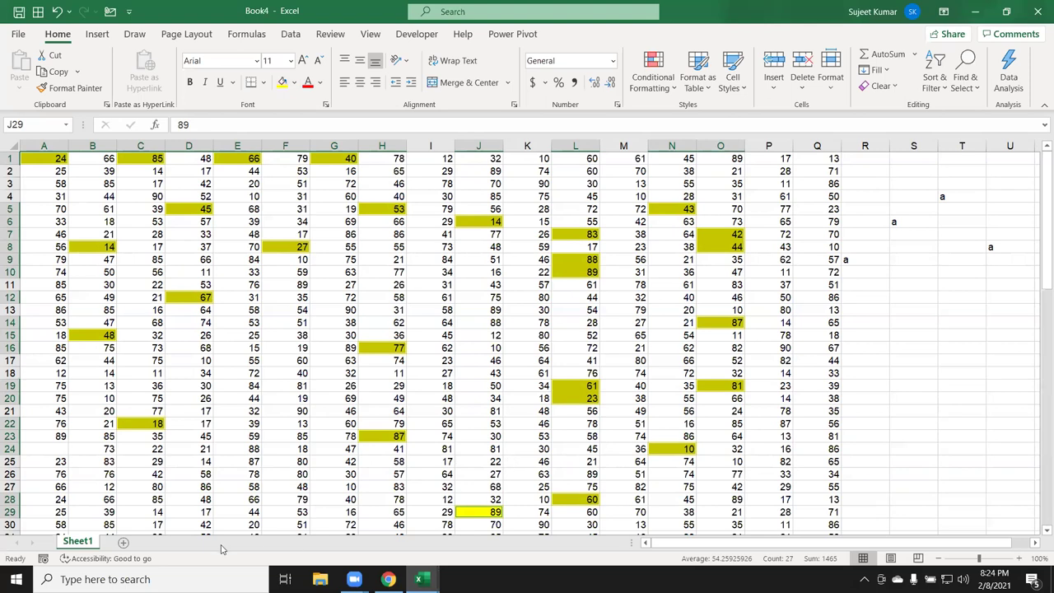
key("ctrl+z")
left_click(237, 321)
left_click(92, 208)
left_click_drag(189, 335, 189, 347, "ctrl")
left_click_drag(430, 360, 429, 385, "ctrl")
left_click(381, 284, "ctrl")
left_click_drag(285, 233, 285, 246, "ctrl")
left_click(526, 211, "ctrl")
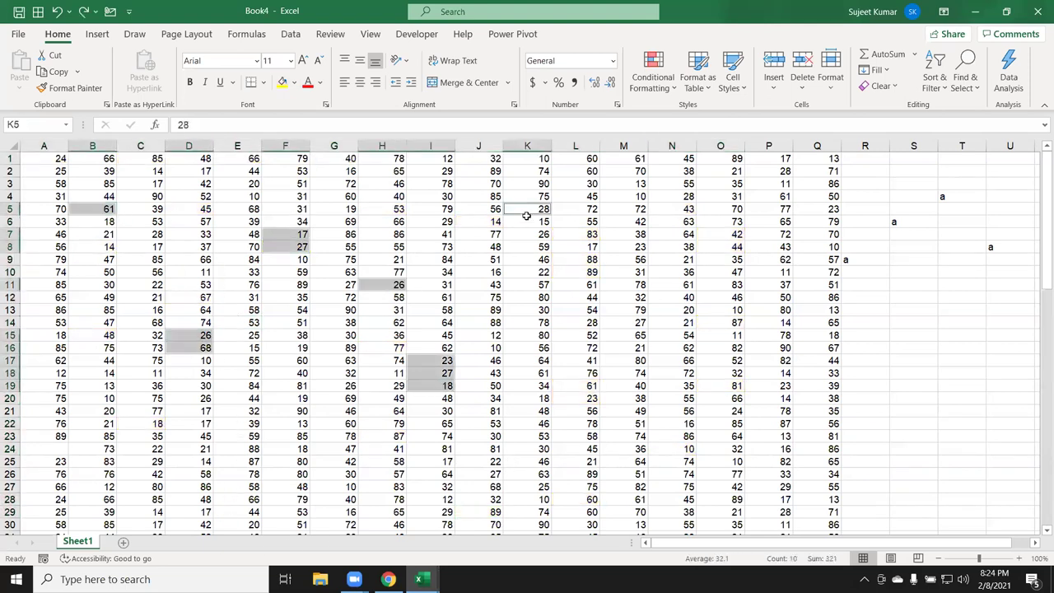
left_click(594, 261, "ctrl")
key("ctrl+c")
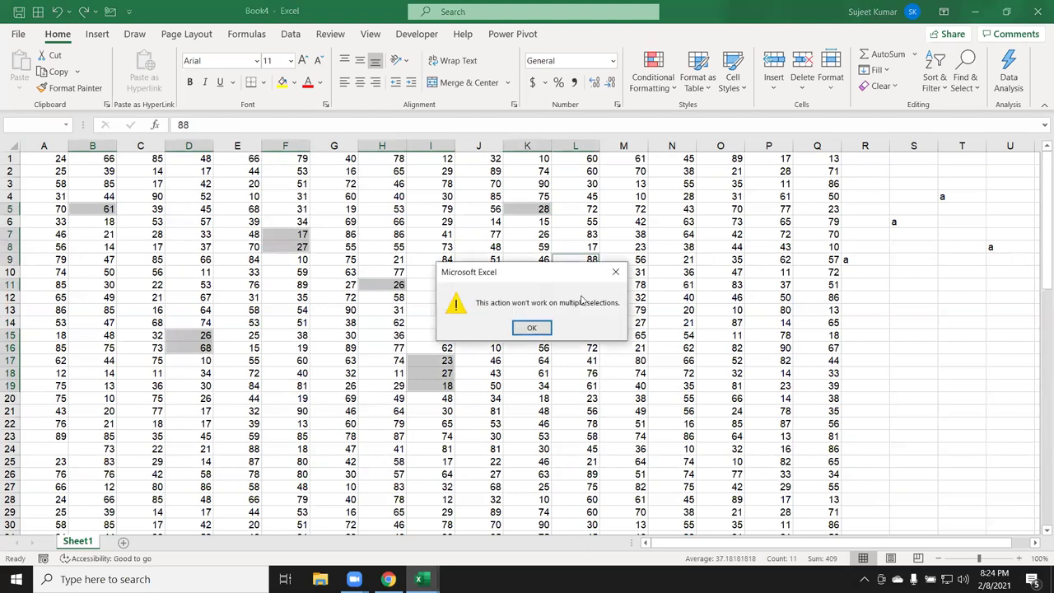
left_click(531, 328)
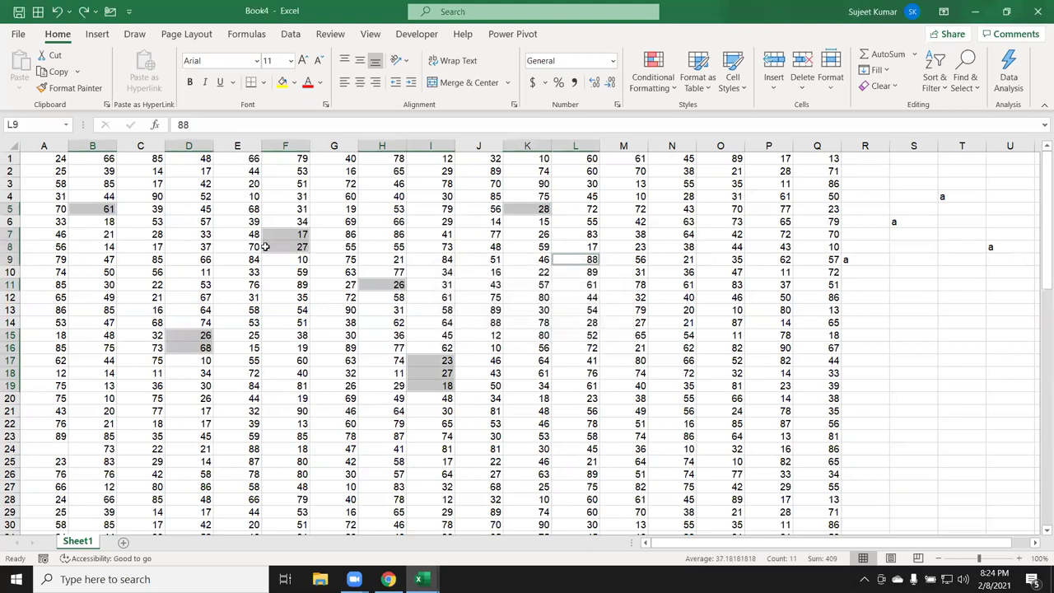
left_click(285, 244)
left_click(51, 158)
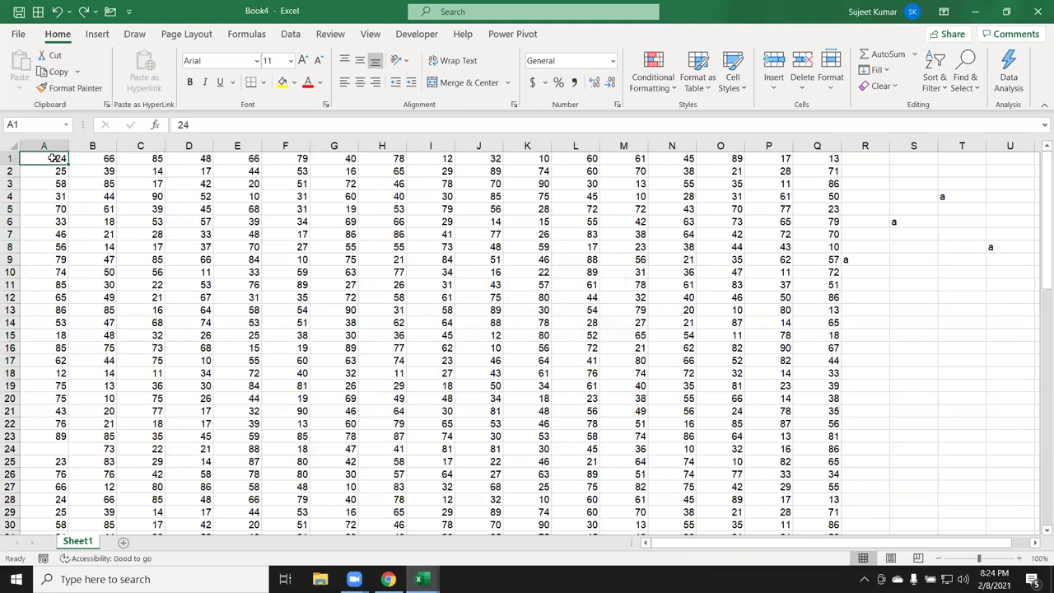
left_click(186, 158, "ctrl")
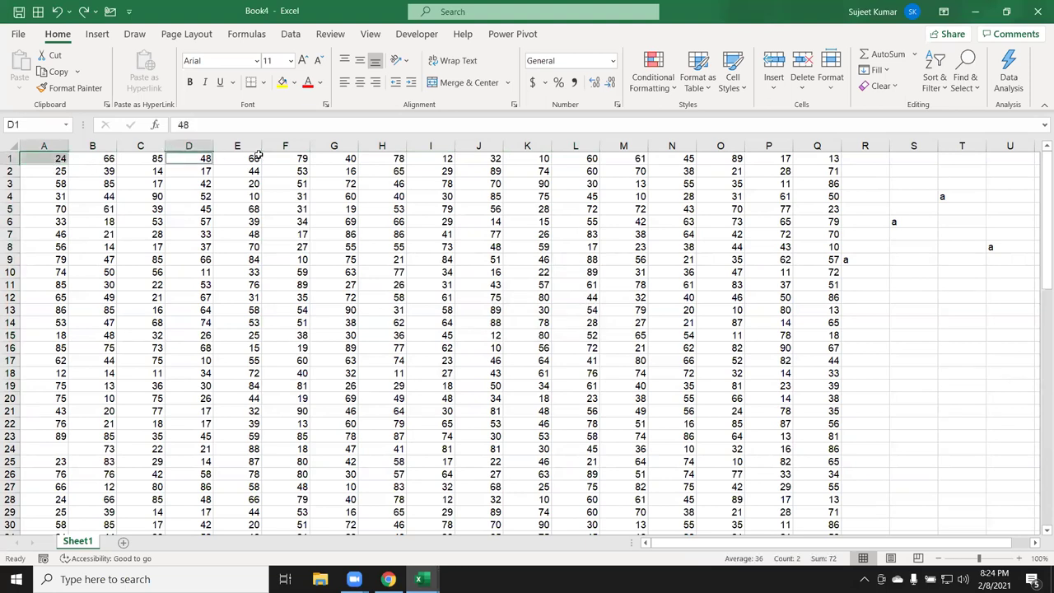
left_click(323, 158, "ctrl")
left_click(429, 157, "ctrl")
left_click(521, 158, "ctrl")
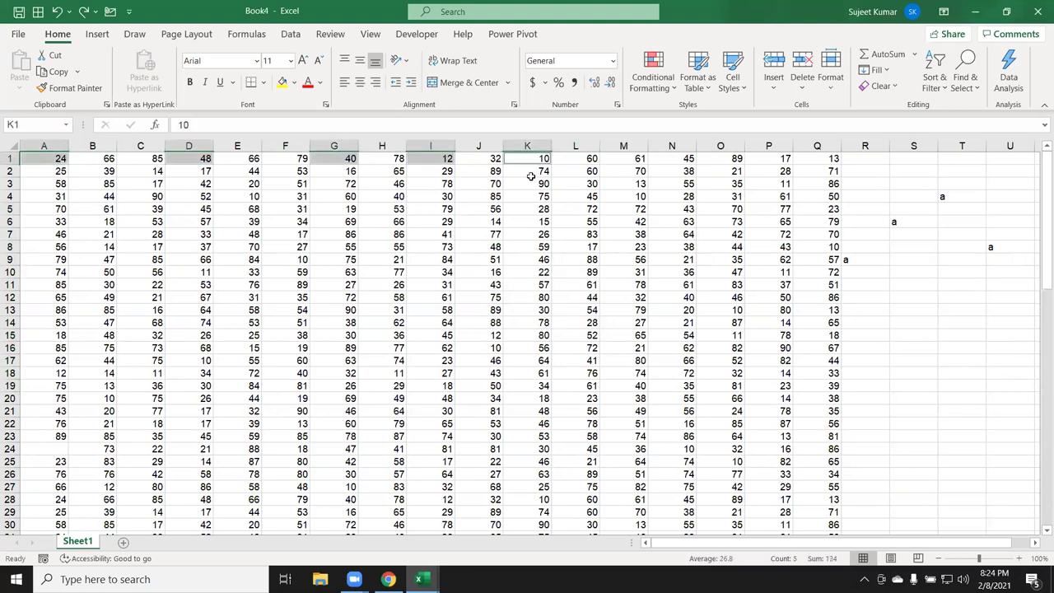
key("ctrl+c")
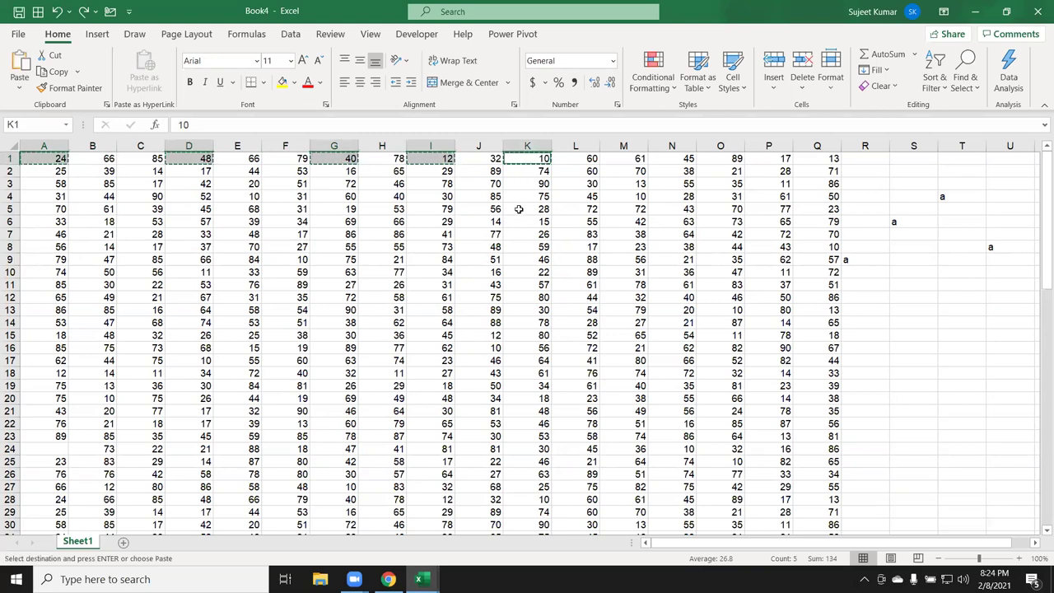
key("Escape")
left_click(50, 158)
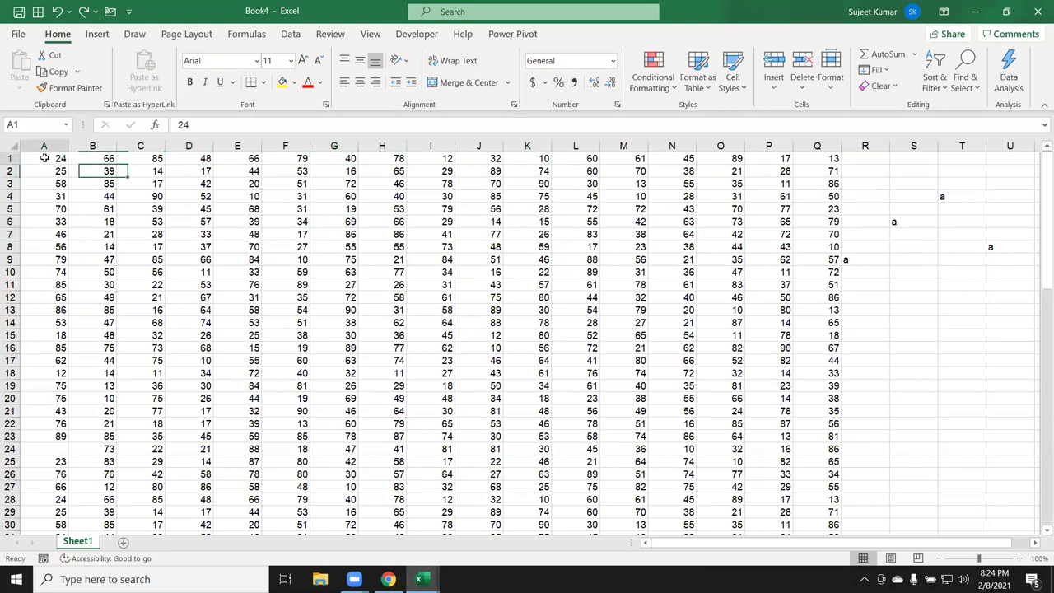
left_click(50, 234, "ctrl")
left_click_drag(49, 297, 49, 309)
left_click(30, 394, "ctrl")
left_click(31, 461, "ctrl")
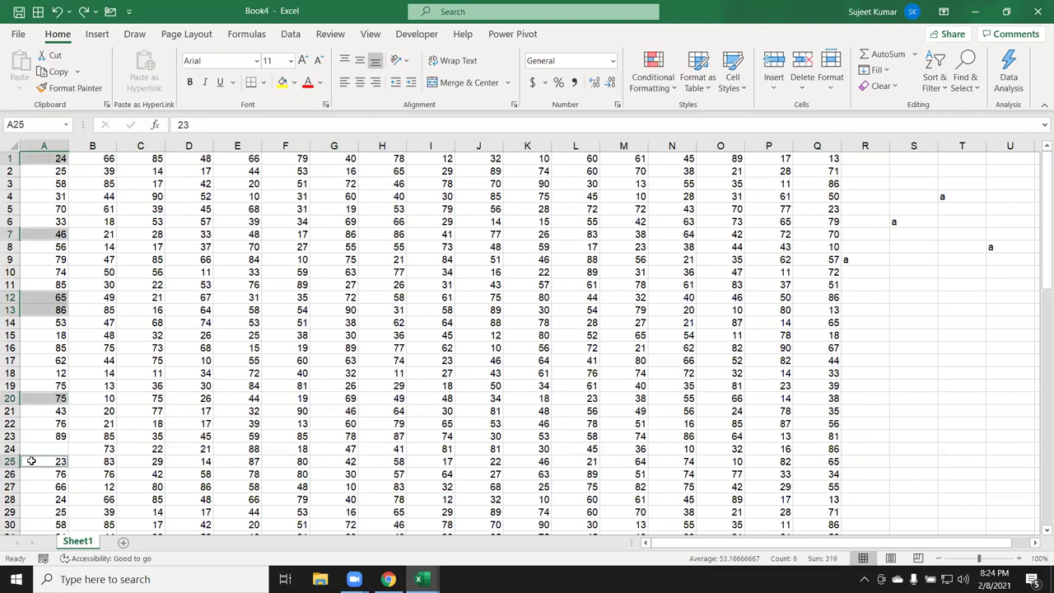
key("ctrl+c")
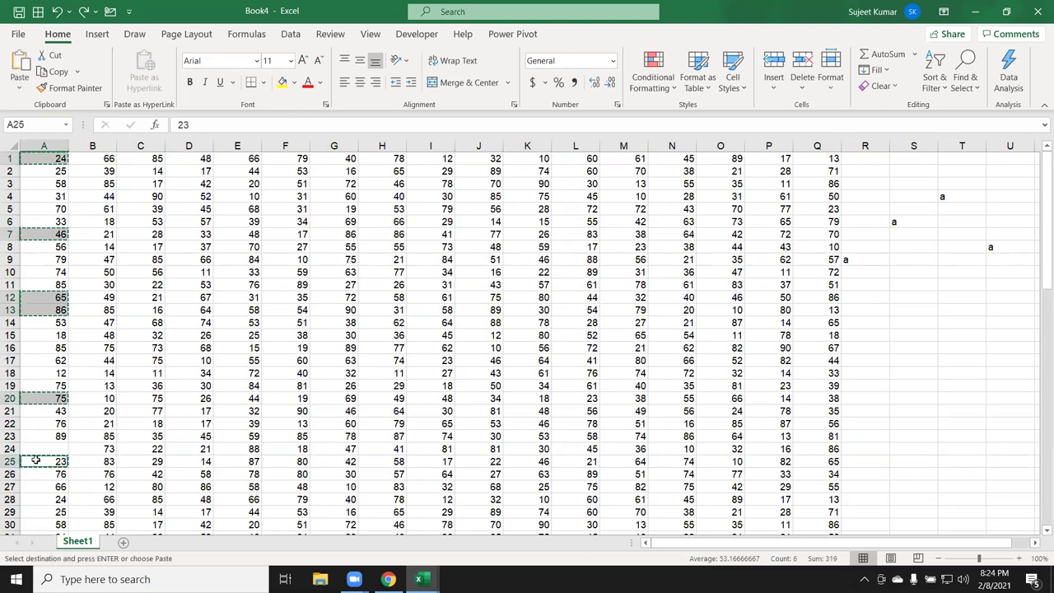
key("Escape")
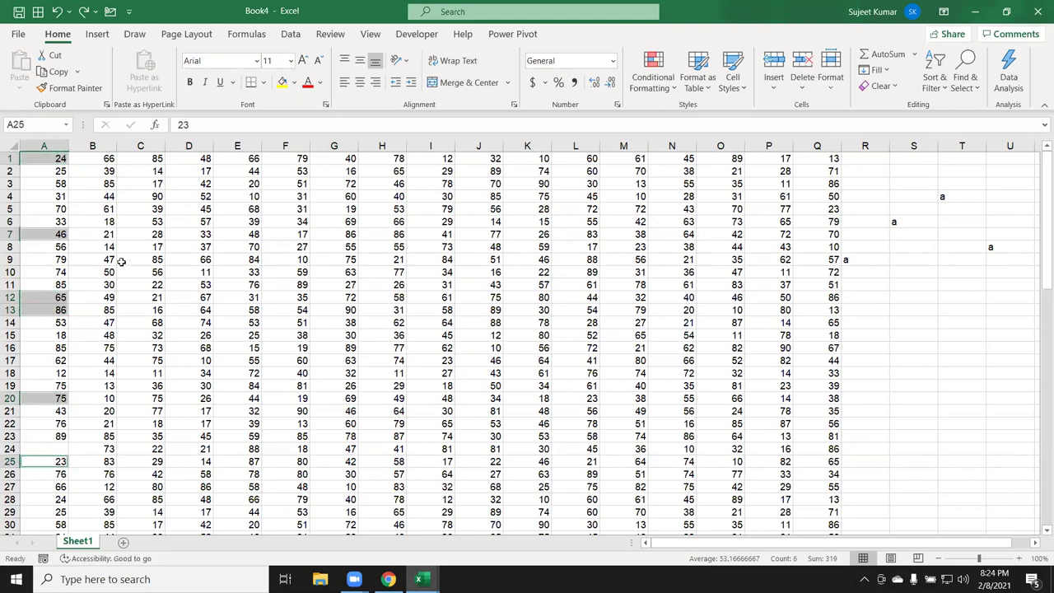
left_click(121, 262)
left_click(55, 159)
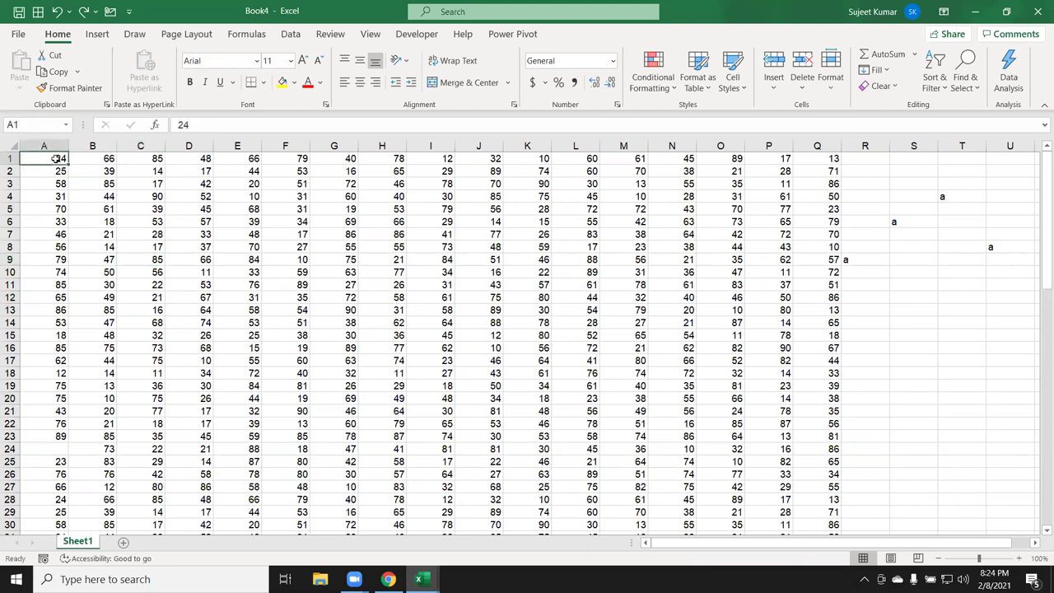
left_click(145, 158, "ctrl")
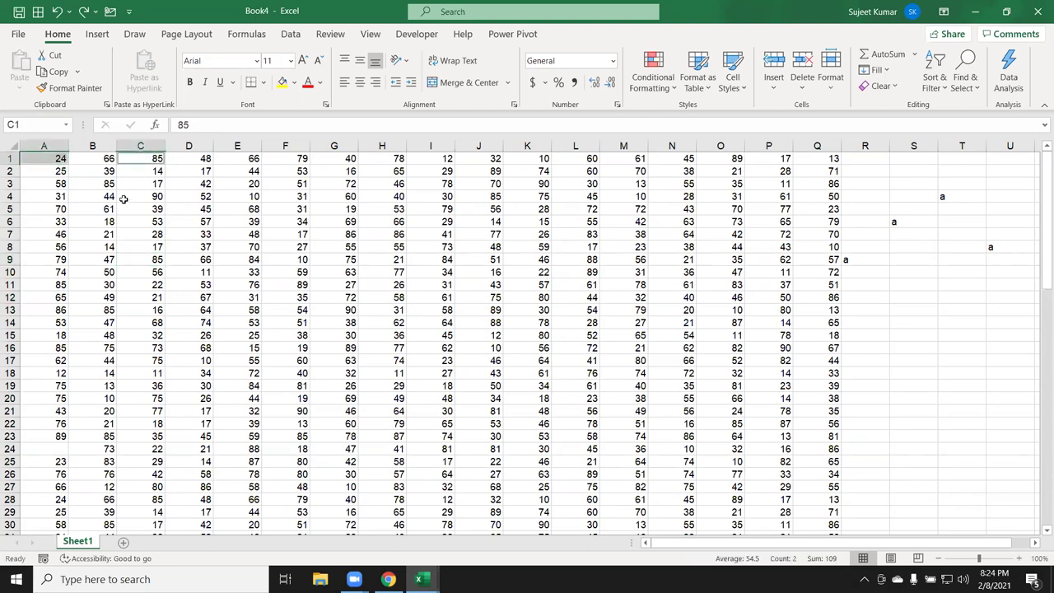
left_click(55, 222, "ctrl")
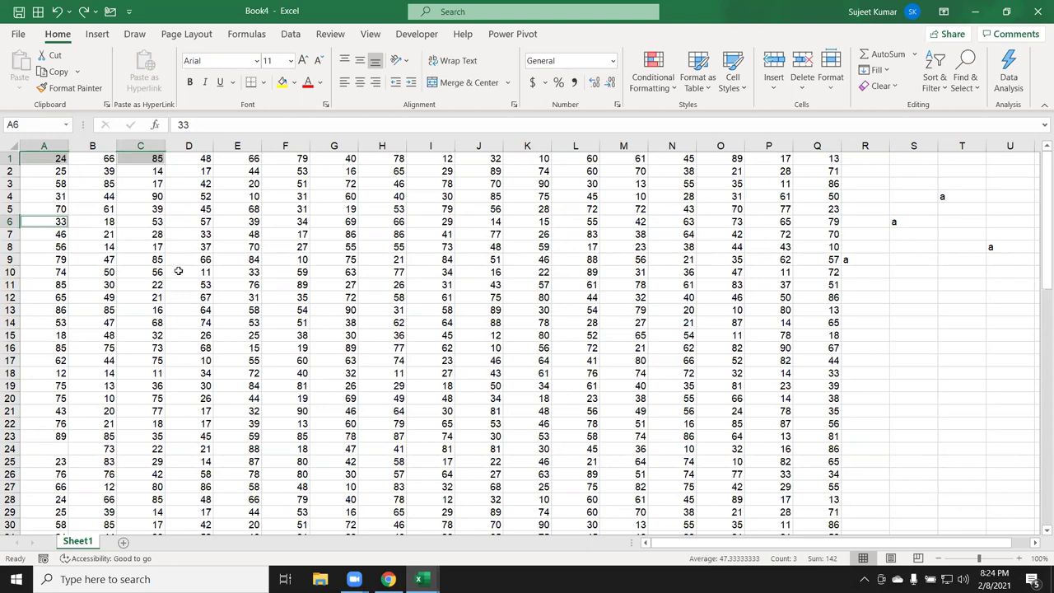
key("ctrl+c")
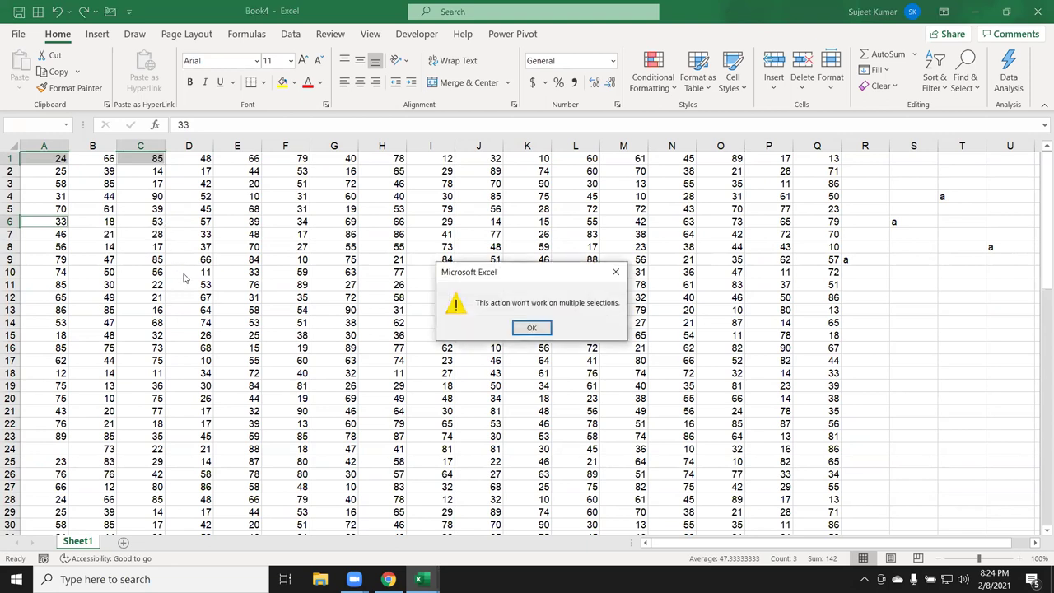
key("Return")
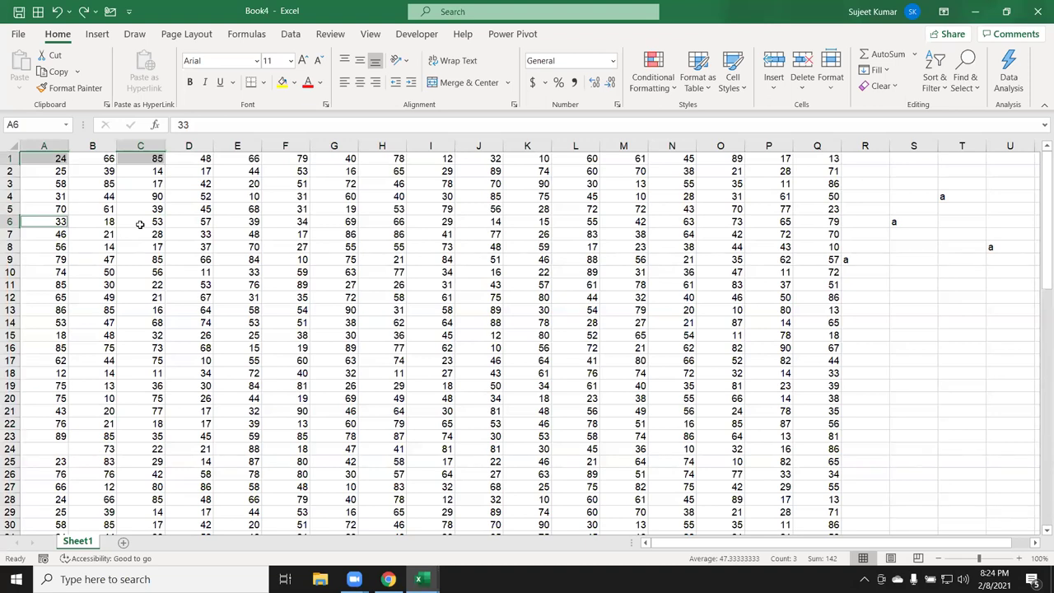
Copy A1, C1, A6 and C6, cancel, then try other scattered selections in rows 1 and 6.
left_click(140, 224, "ctrl")
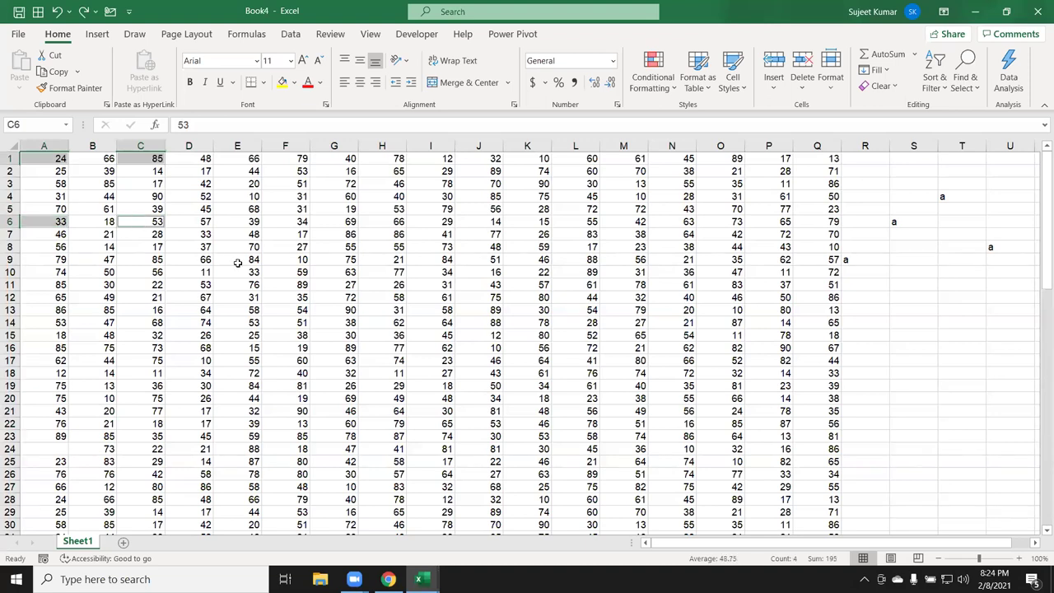
key("ctrl+c")
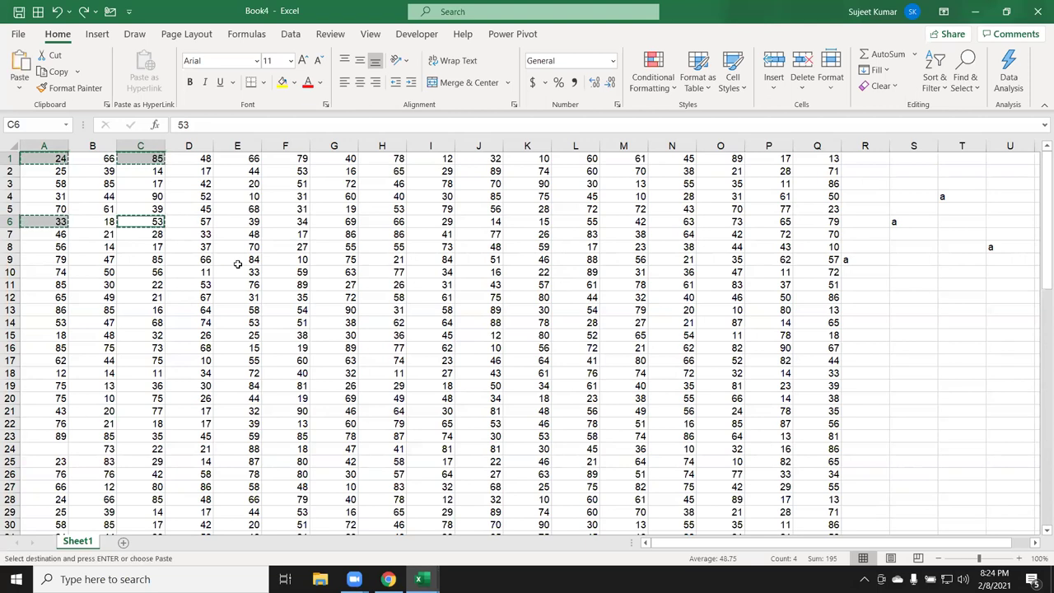
key("Escape")
left_click(192, 245)
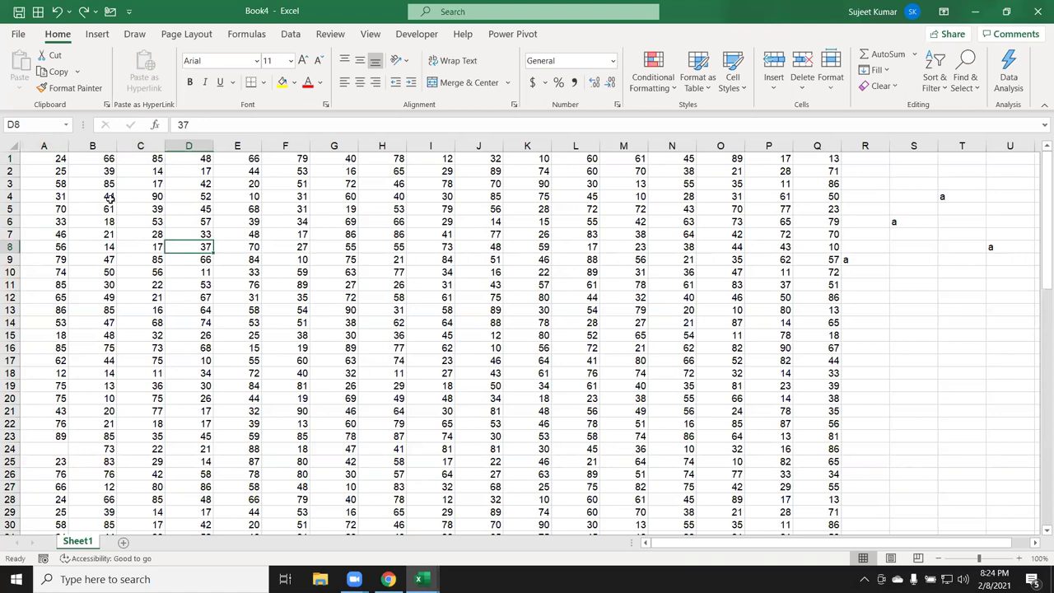
left_click(56, 164)
left_click(151, 166)
left_click(55, 159)
left_click(155, 158, "ctrl")
left_click(244, 161, "ctrl")
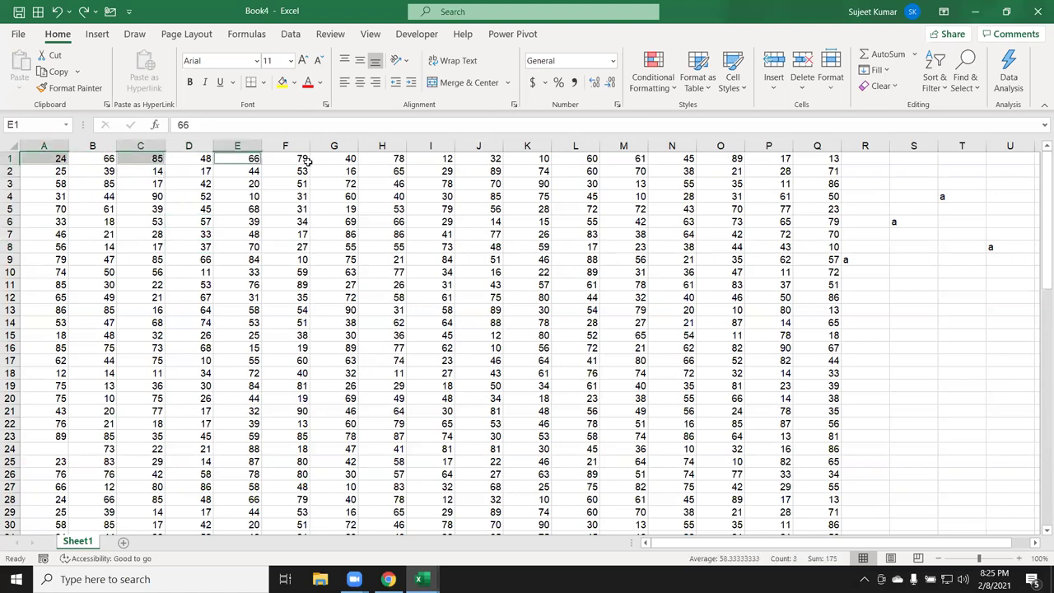
left_click(333, 160, "ctrl")
left_click(54, 223, "ctrl")
left_click(154, 223, "ctrl")
left_click(210, 224, "ctrl")
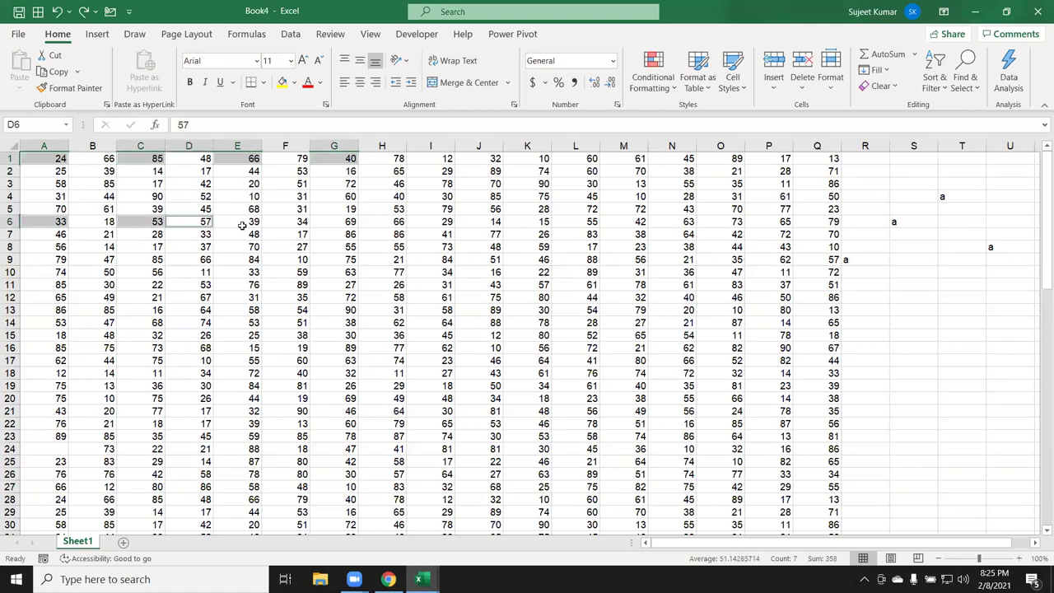
left_click(242, 226)
Copy A1, D1, G1, I1 and L1 and paste their values into row 2 starting at S2.
left_click(51, 159)
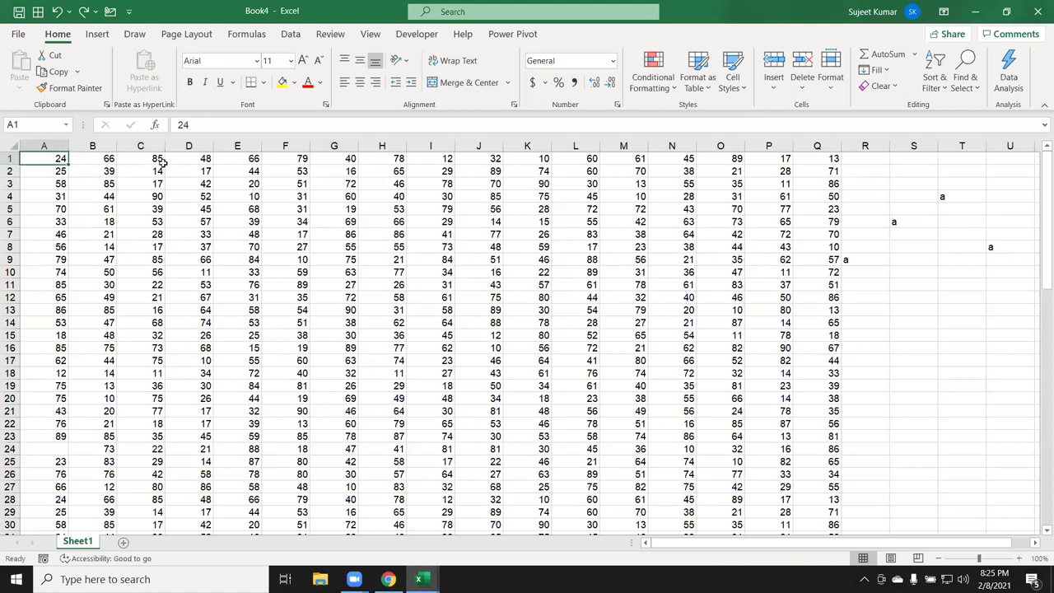
left_click(195, 160, "ctrl")
left_click(313, 159, "ctrl")
left_click(412, 163, "ctrl")
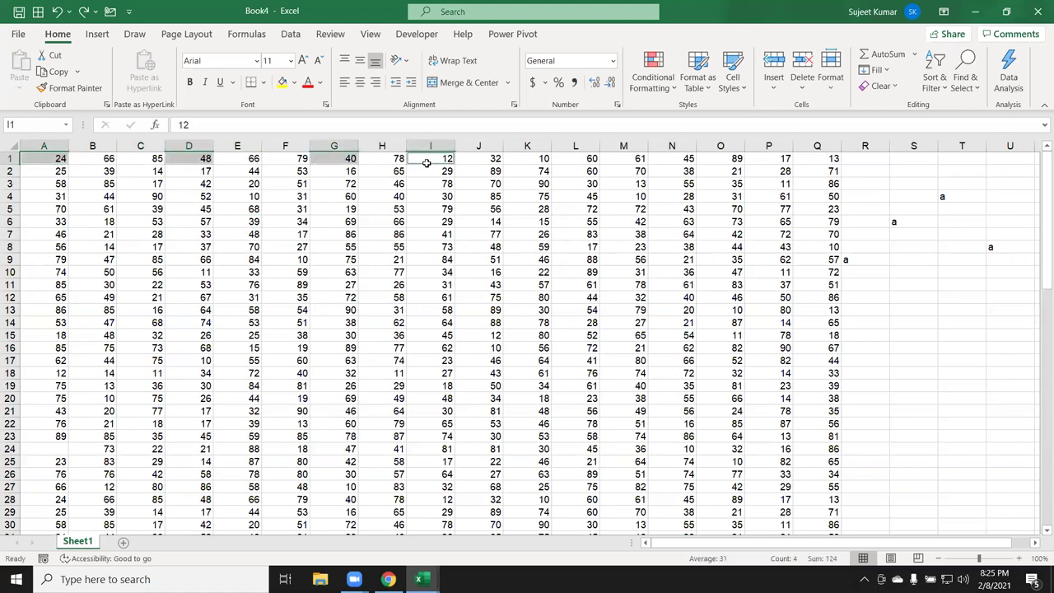
left_click(558, 163, "ctrl")
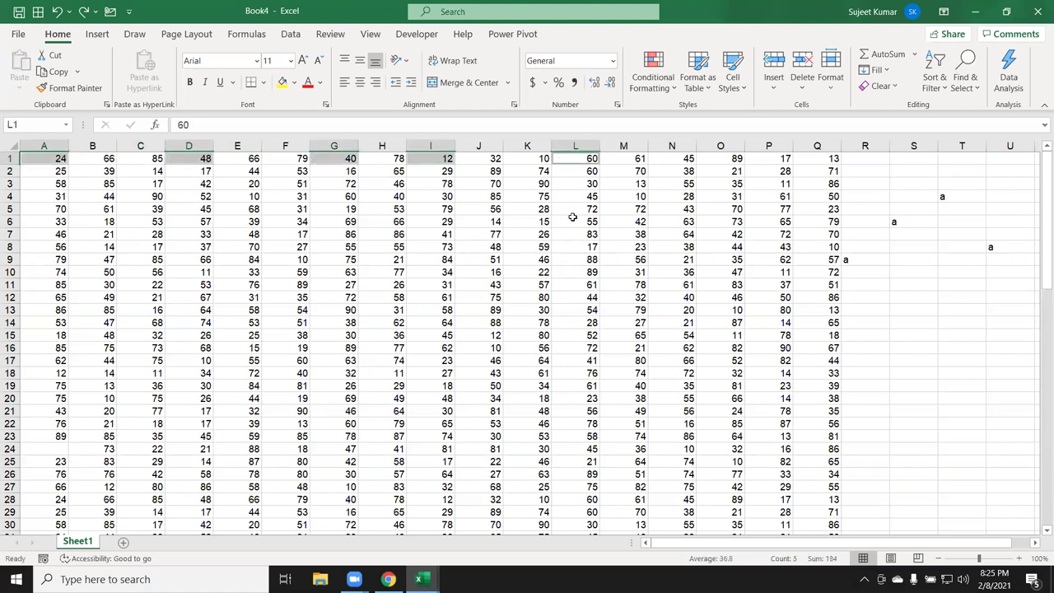
key("ctrl+c")
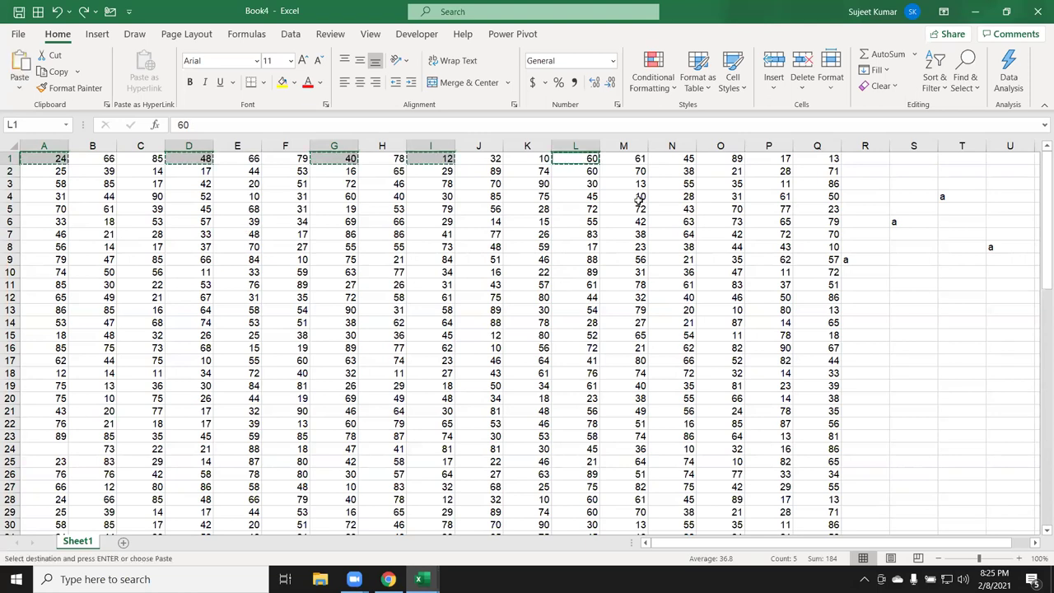
right_click(925, 167)
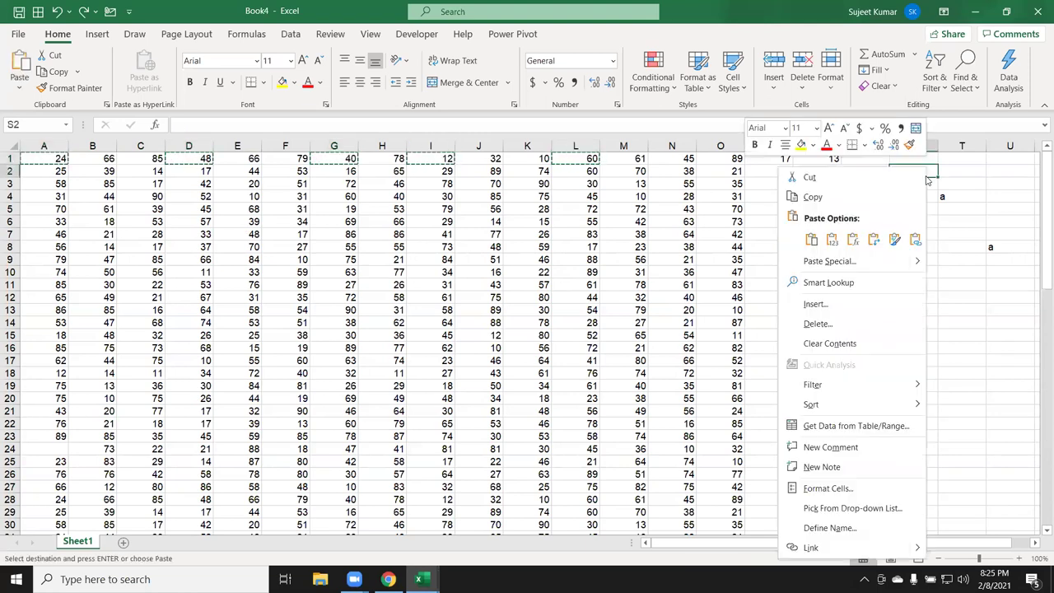
left_click(832, 239)
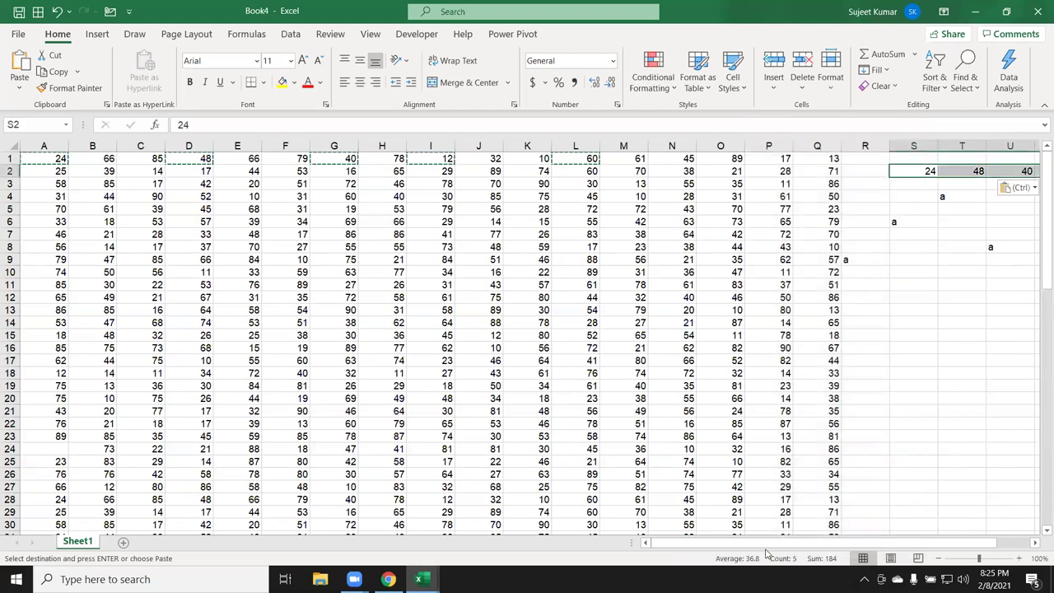
Undo the S2:W2 paste and delete the stray 'a' entries in the block beside the grid.
scroll(971, 542, "right", 2)
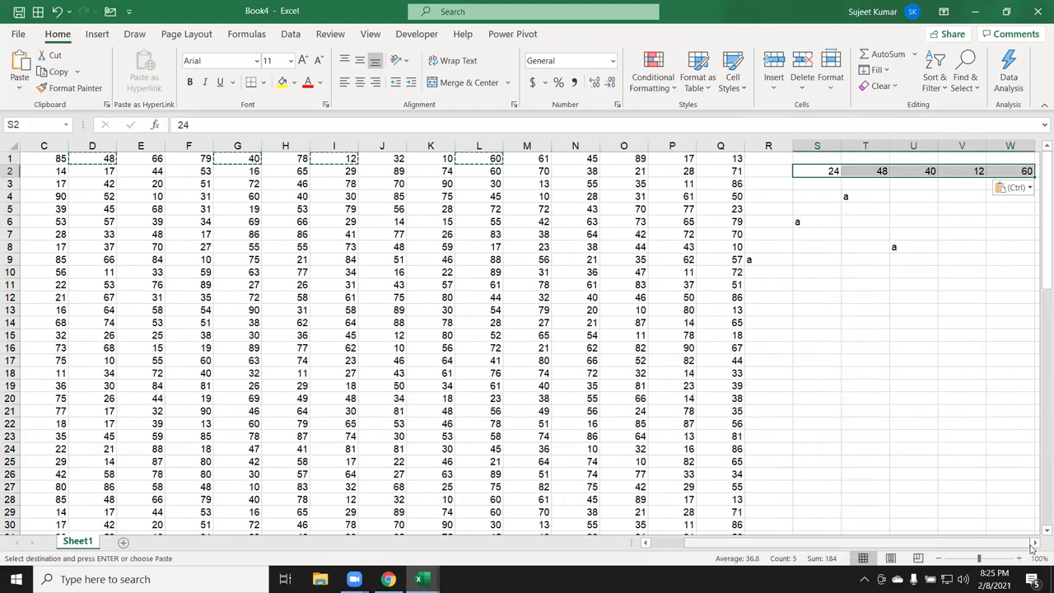
scroll(1025, 542, "right", 2)
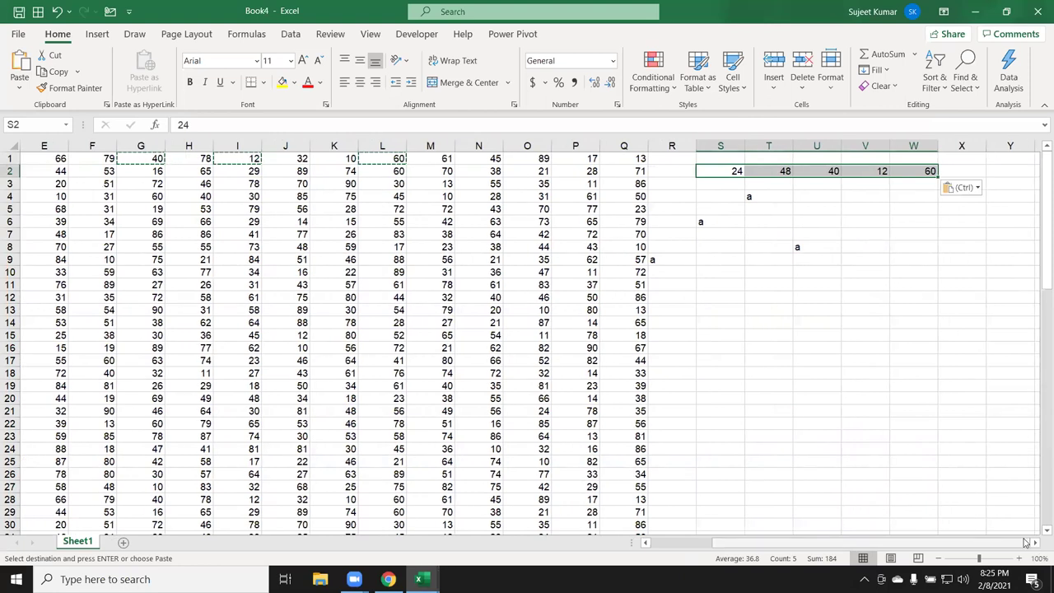
key("ctrl+z")
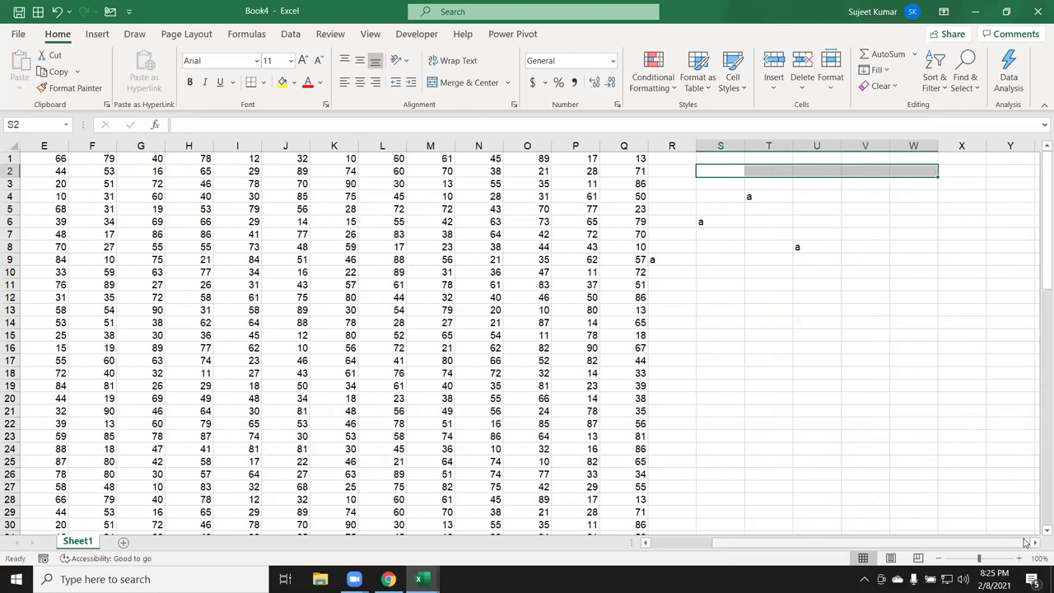
mouse_move(671, 179)
left_mouse_down()
mouse_move(718, 273)
mouse_move(809, 275)
left_mouse_up()
key("Delete")
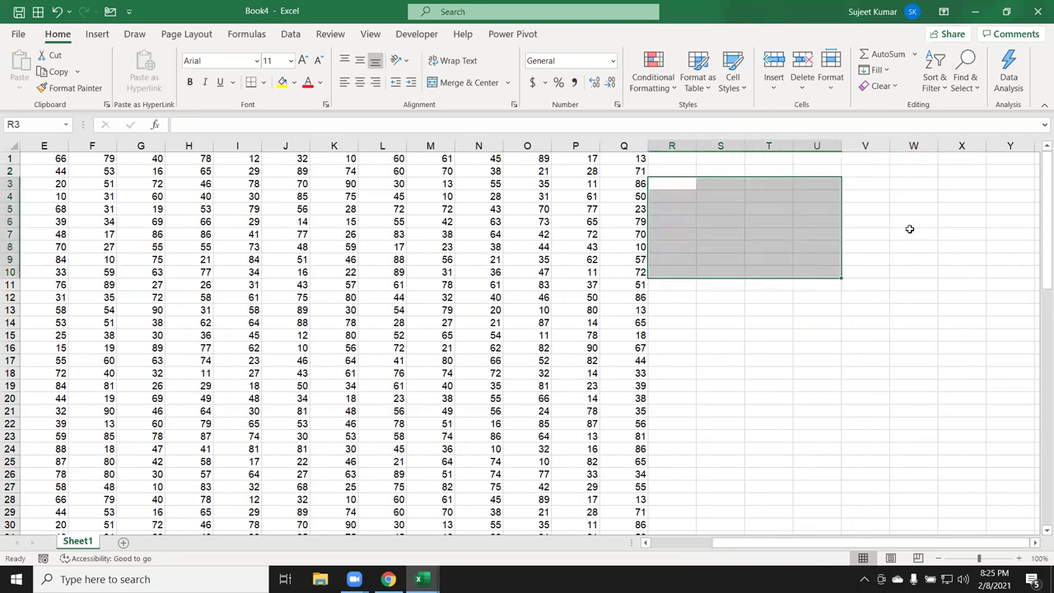
left_click_drag(780, 543, 715, 543)
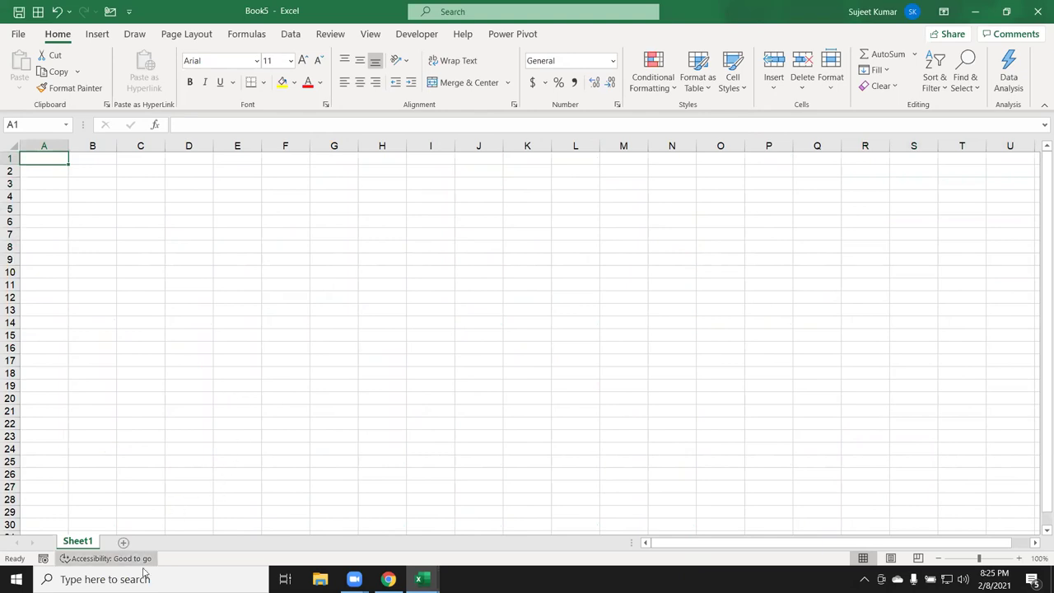
Add Sheet2 through Sheet5 to the workbook and return to Sheet1.
left_click(124, 541)
left_click(166, 542)
left_click(210, 542)
left_click(254, 543)
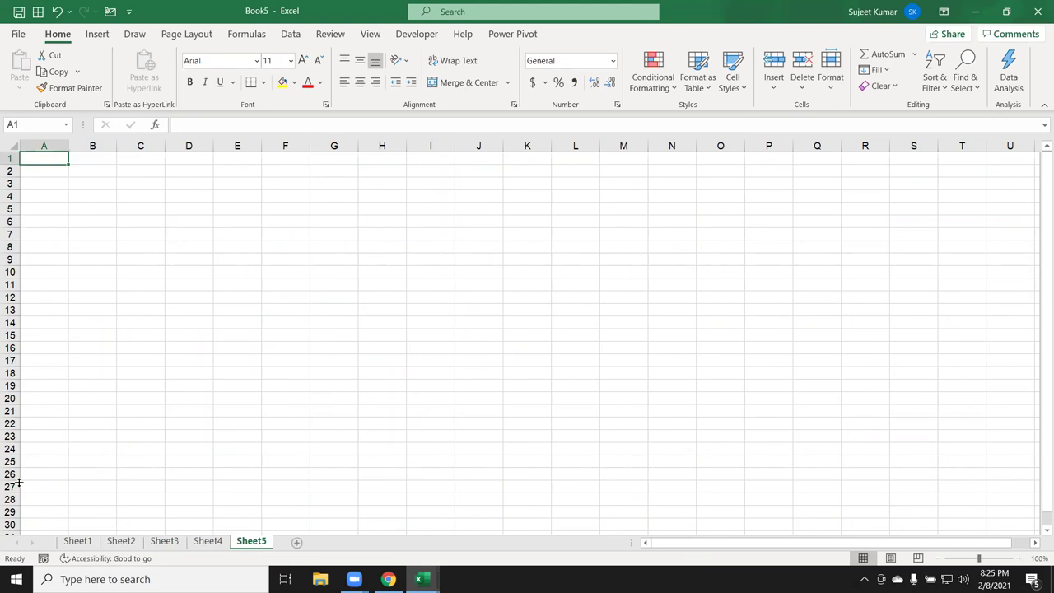
left_click(78, 542)
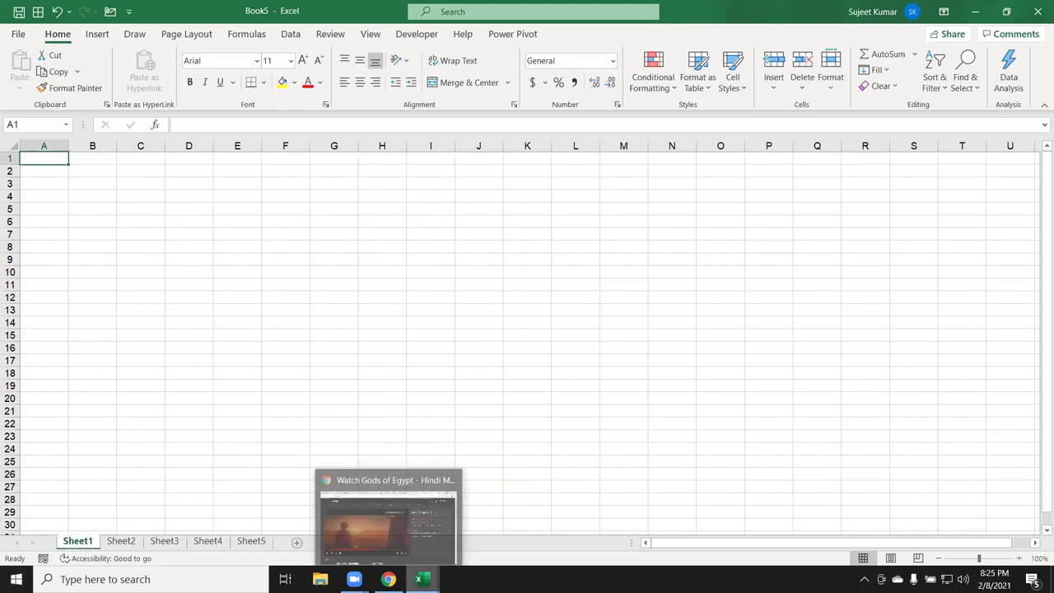
Enter the heading Date in A1 and the date 8-Feb in B1.
mouse_move(421, 578)
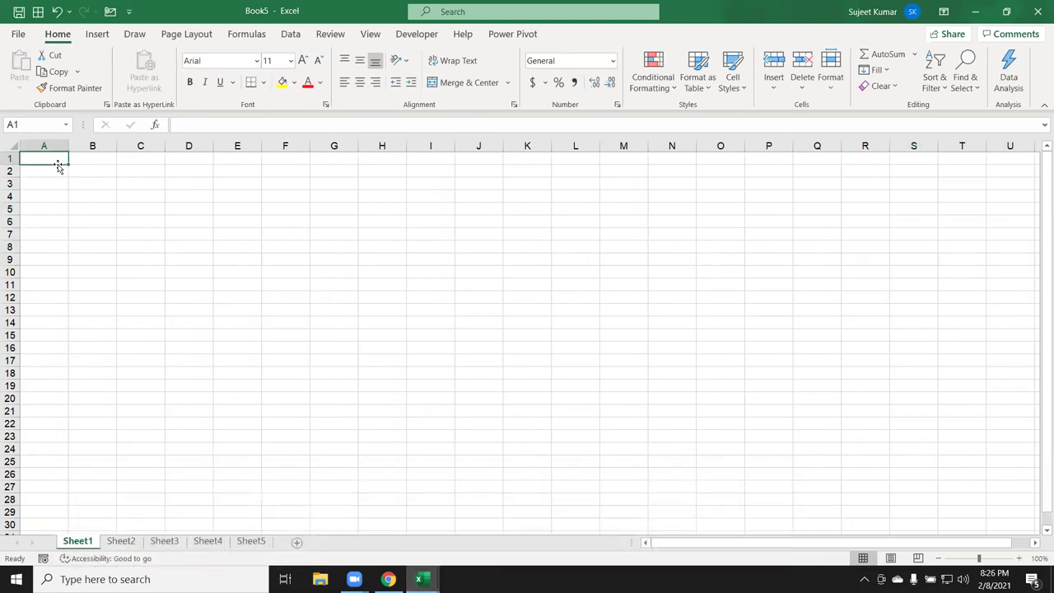
left_click(121, 260)
left_click(44, 157)
type("Date")
key("Return")
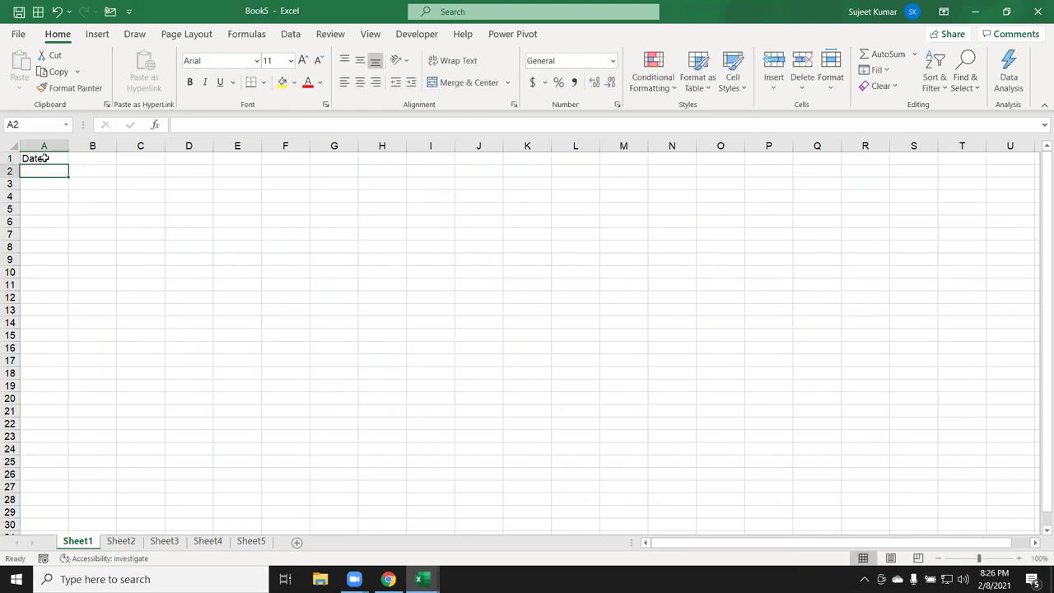
left_click(116, 160)
type("=")
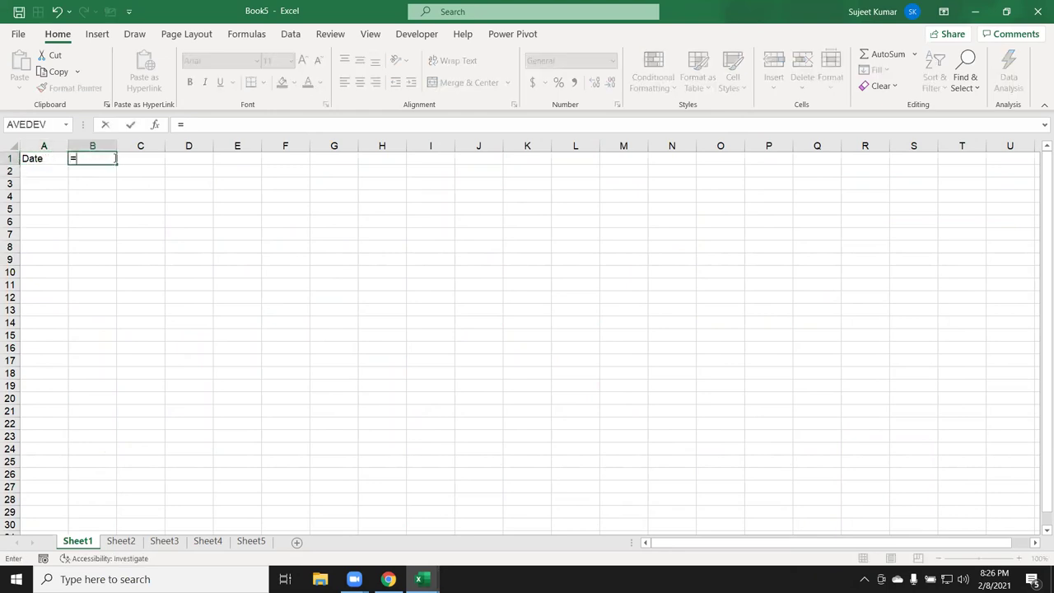
type("toda")
key("Escape")
key("Escape")
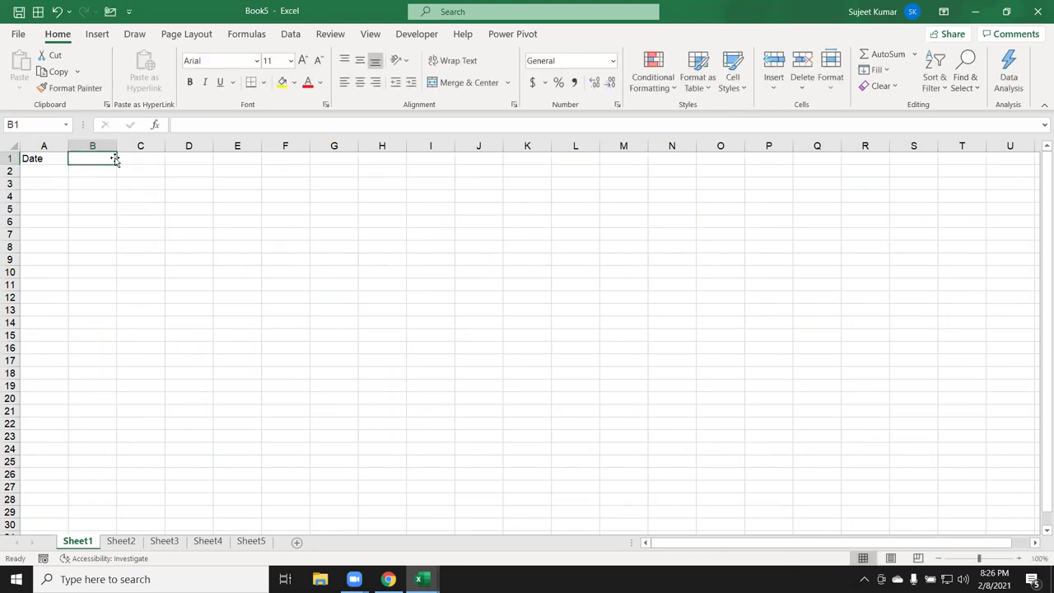
type("2/8")
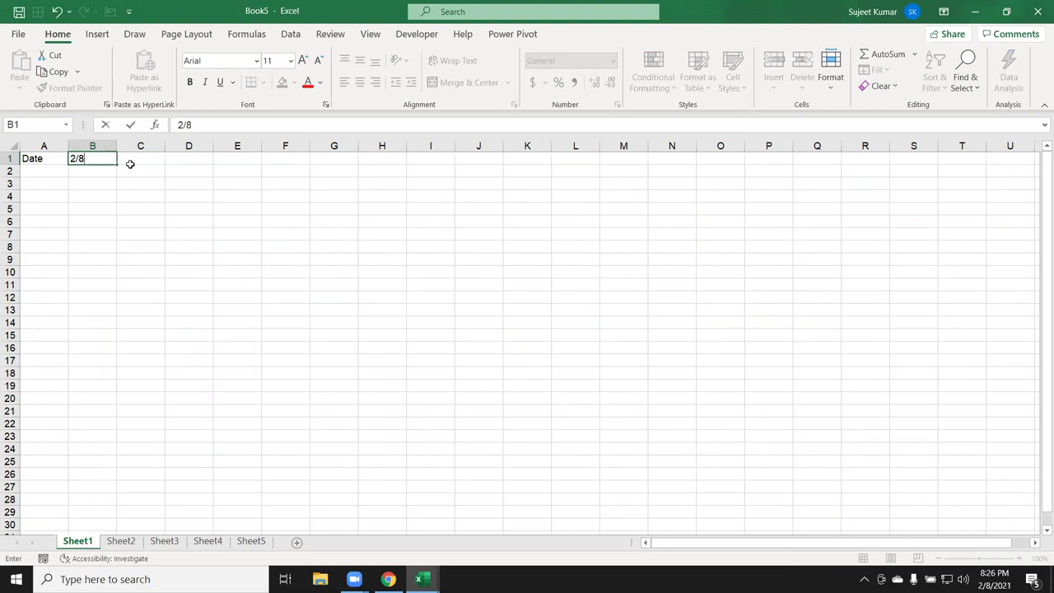
key("Return")
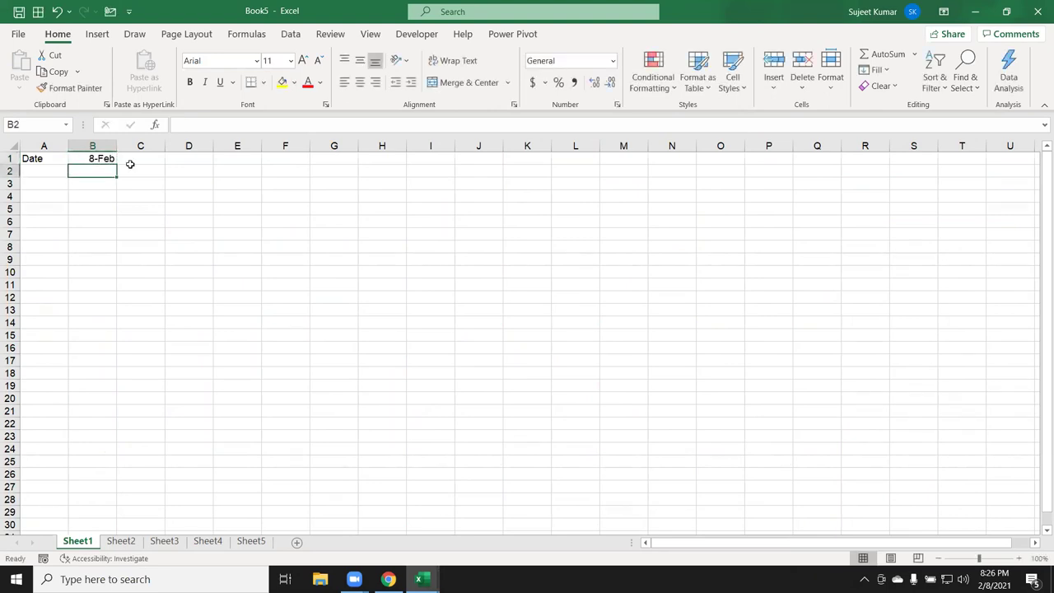
Enter Time in A2 and 8:26 in B2, then copy the A1:B2 block.
left_click(59, 172)
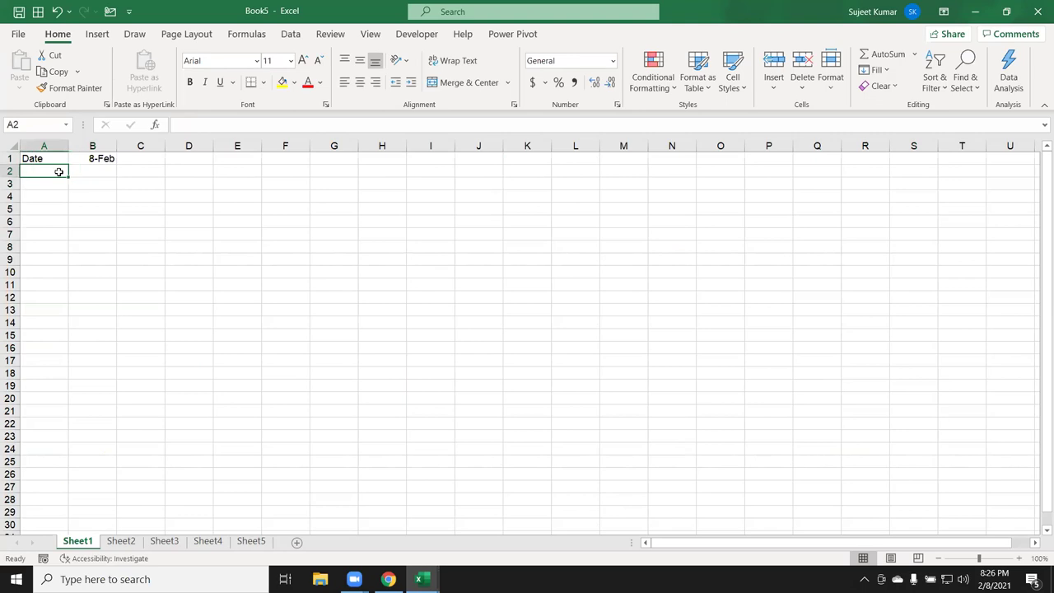
type("Time")
key("Tab")
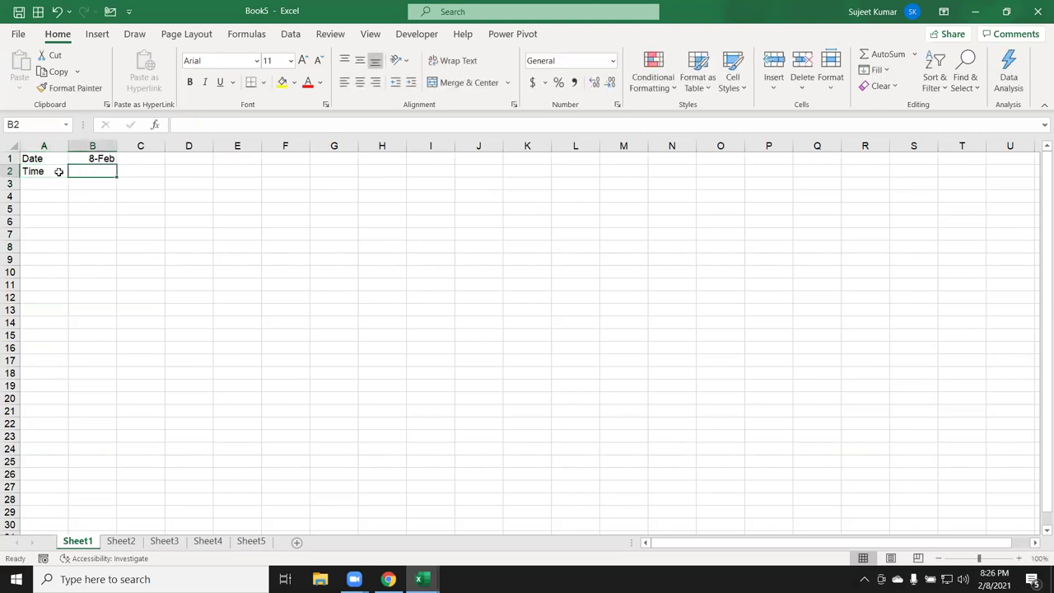
type("8:26")
key("Return")
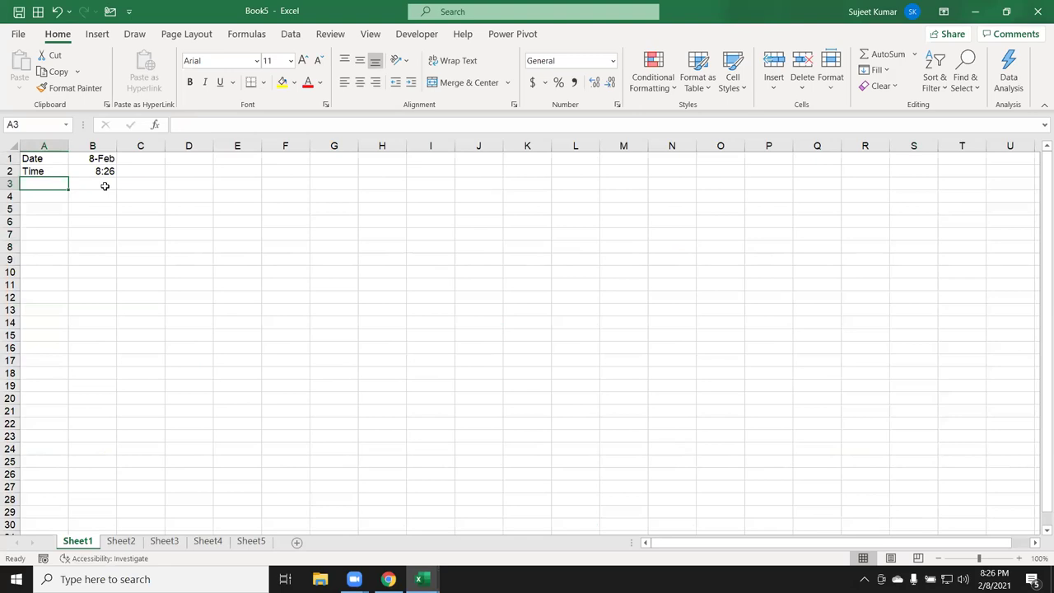
left_click_drag(48, 158, 99, 172)
key("ctrl+c")
Group Sheet2 through Sheet5 and paste the Date/Time block at A2.
left_click(115, 541)
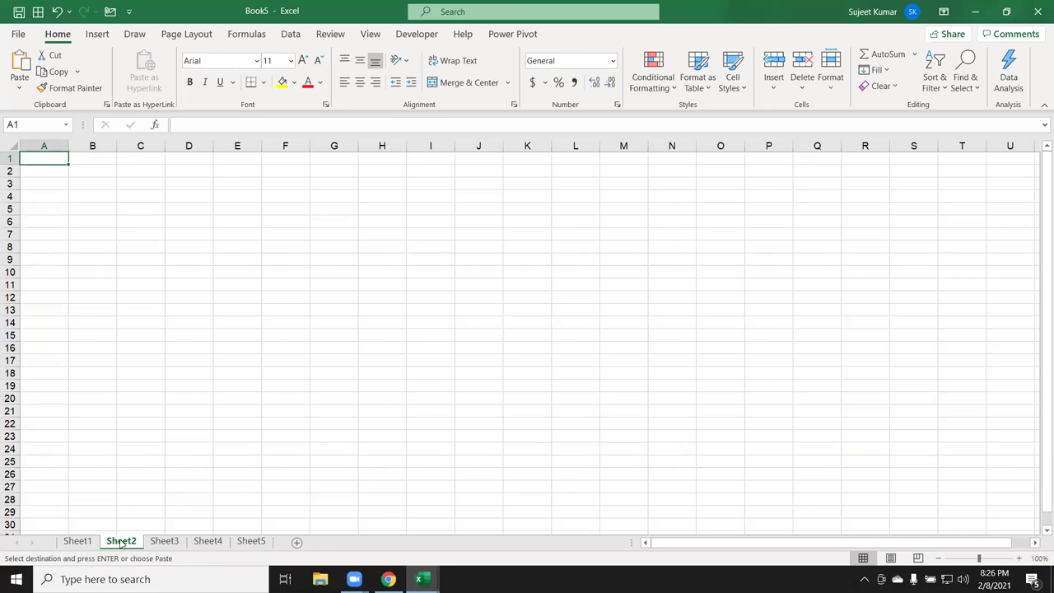
left_click(245, 543, "shift")
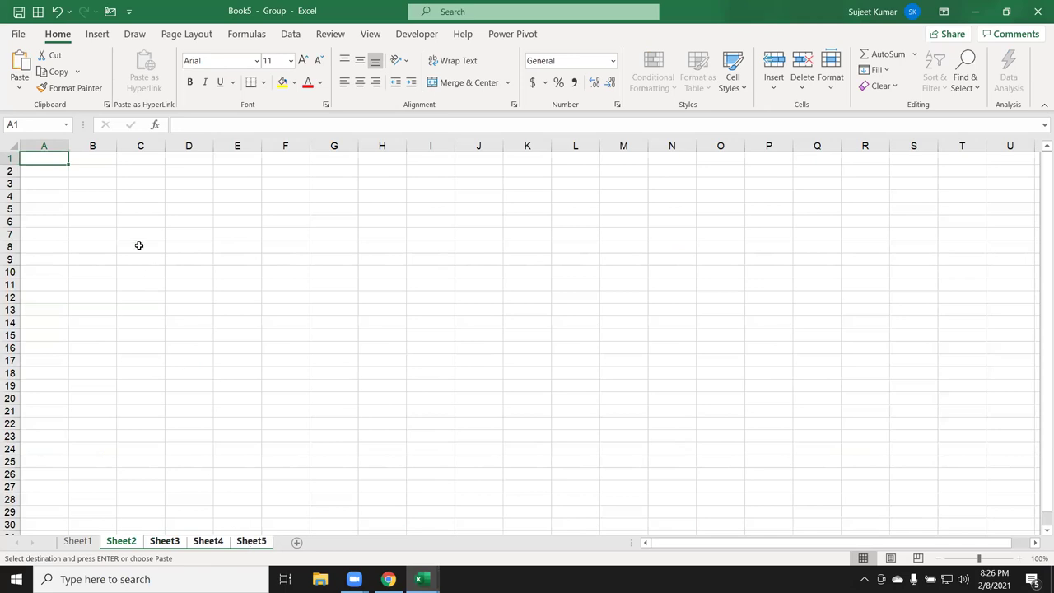
left_click(52, 173)
key("ctrl+v")
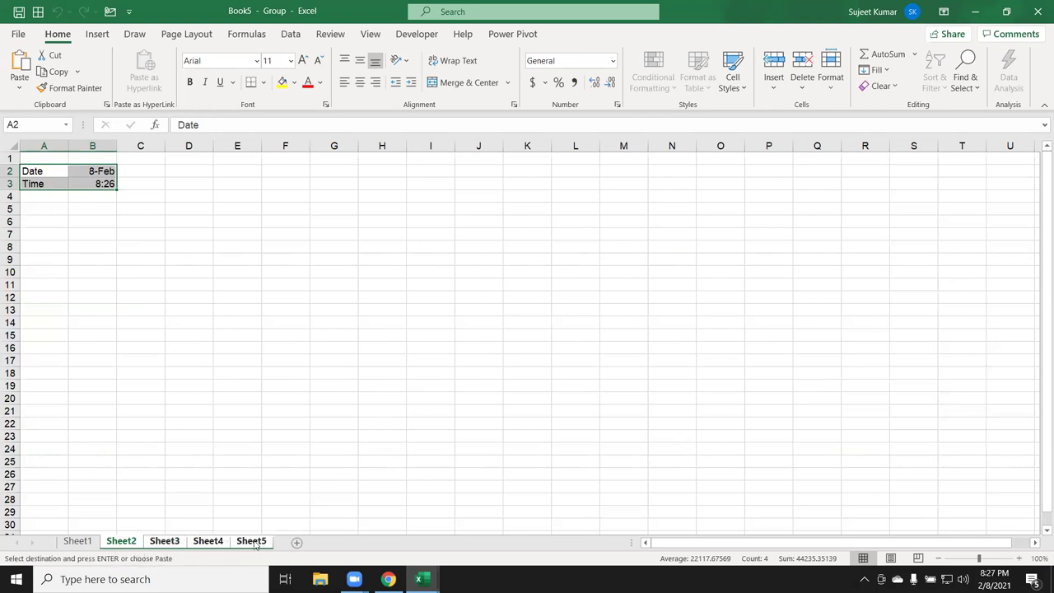
Check the pasted block on Sheets 4, 3 and 2, then return to Sheet1 and cancel the copy.
left_click(218, 546)
left_click(179, 545)
left_click(127, 541)
left_click(168, 547)
left_click(77, 540)
key("Escape")
left_click(45, 218)
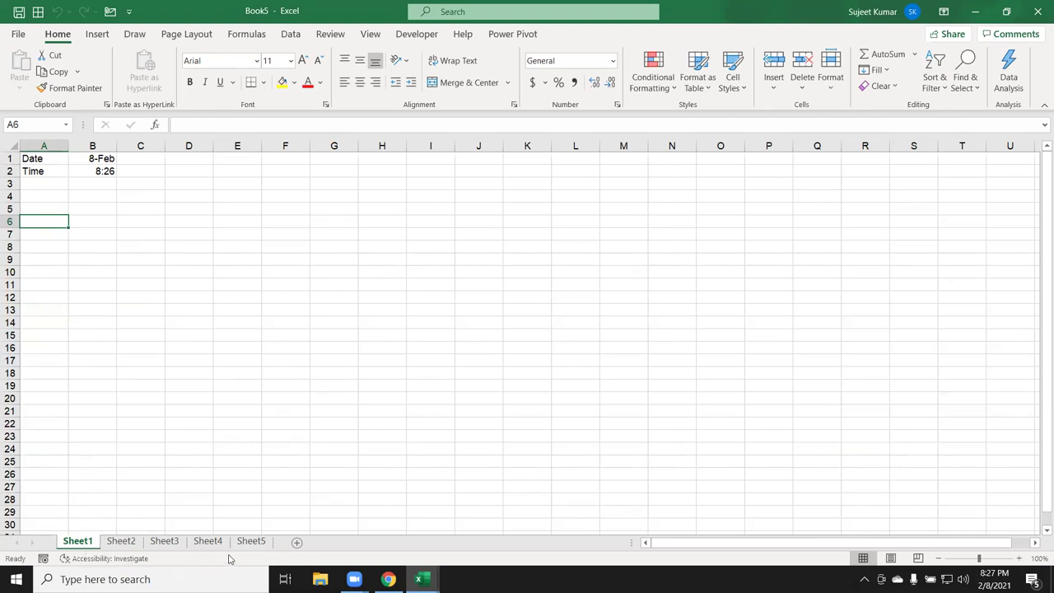
Group all five sheets and enter Name in A6 with a person's first name in B6.
left_click(251, 543, "shift")
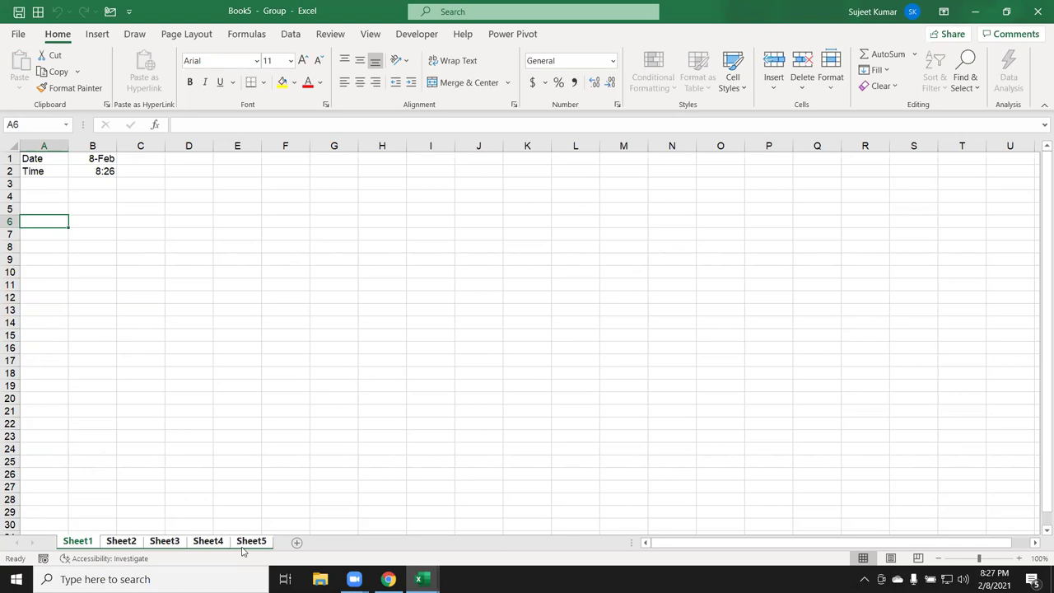
type("Name")
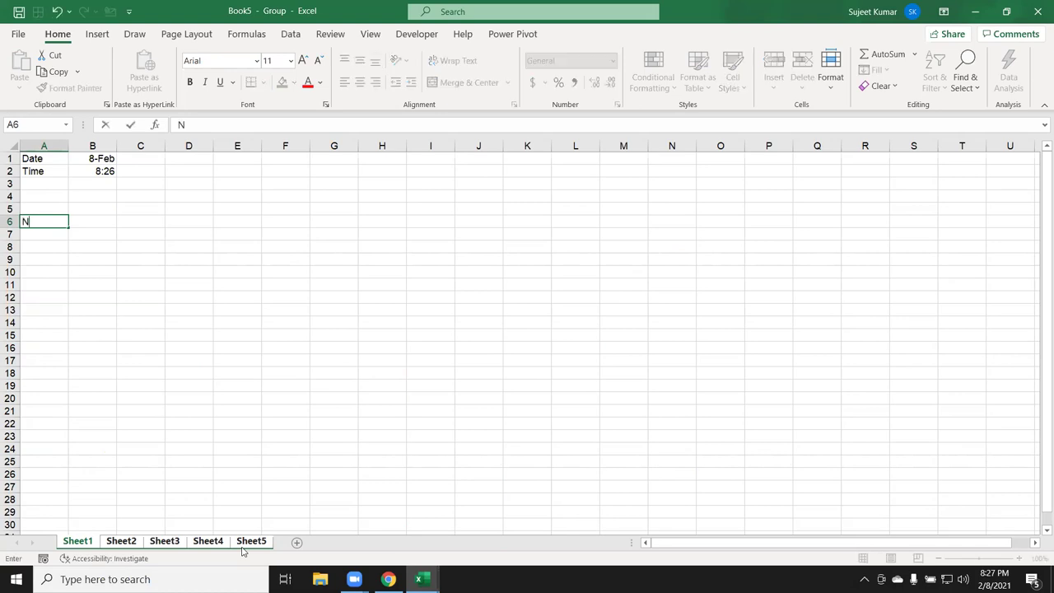
key("Tab")
type("Puja")
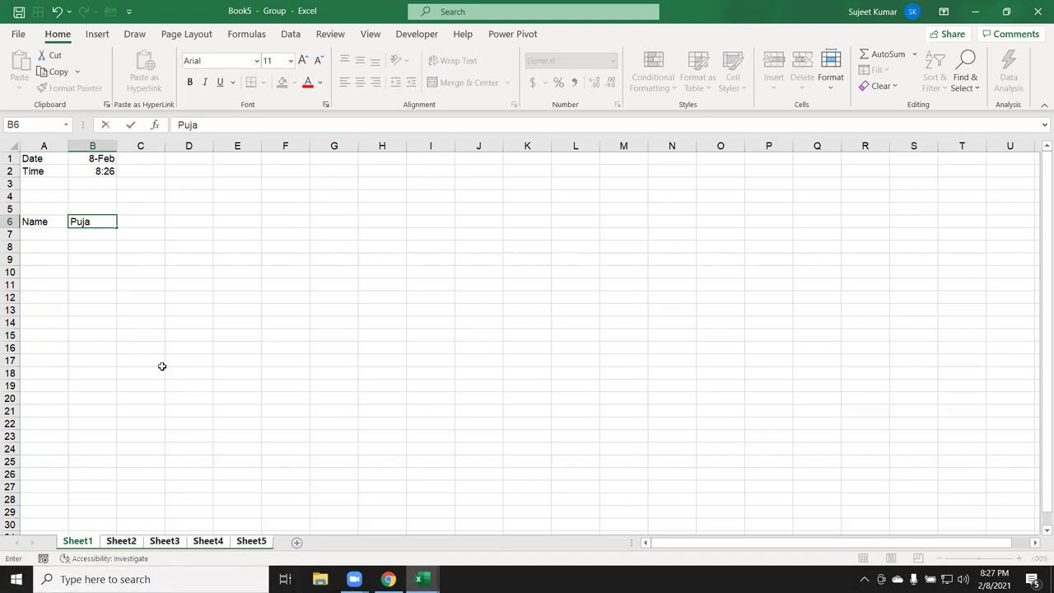
left_click(160, 363)
Check the Name row on Sheets 2 through 5, then return to Sheet1 and select A9.
left_click(115, 541)
left_click(160, 544)
left_click(218, 544)
left_click(249, 543)
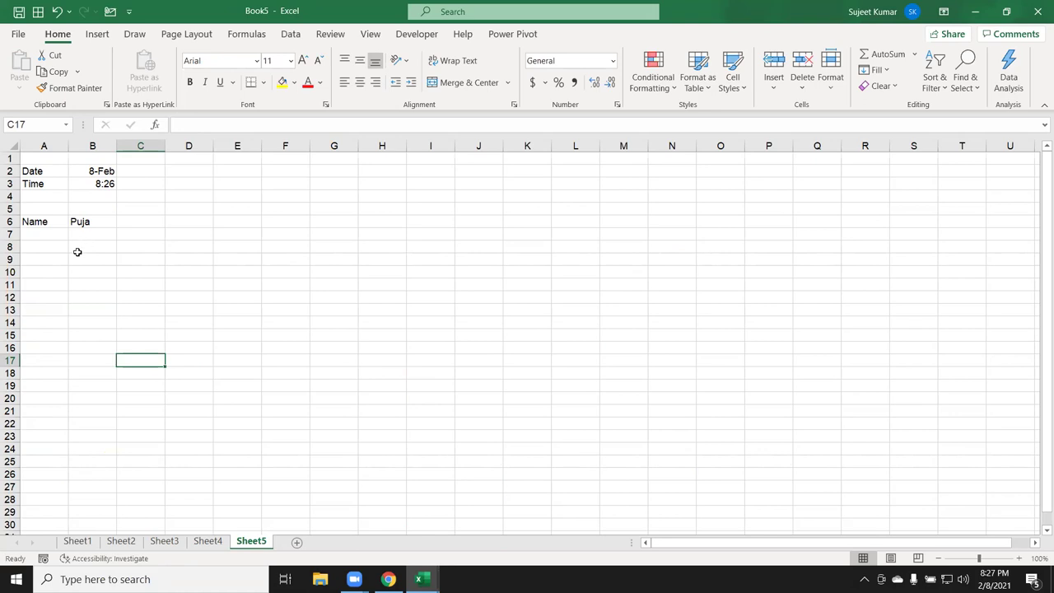
left_click(212, 544)
left_click(173, 545)
left_click(128, 545)
left_click(79, 542)
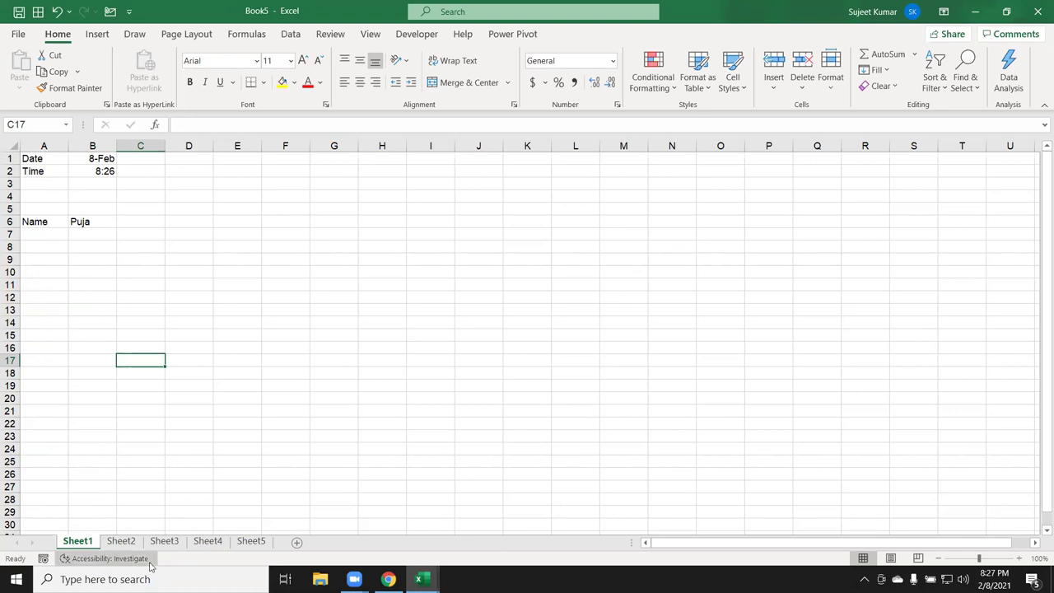
mouse_move(354, 578)
left_click(89, 316)
left_click(53, 261)
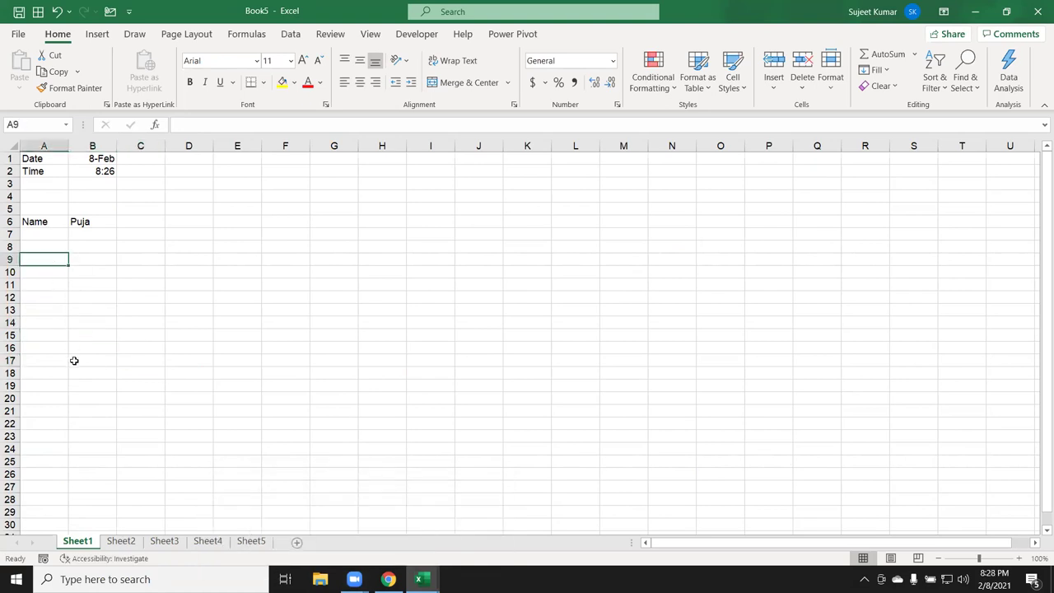
Group Sheet1 with only Sheet3 and Sheet5.
left_click(264, 545, "shift")
left_click(212, 545)
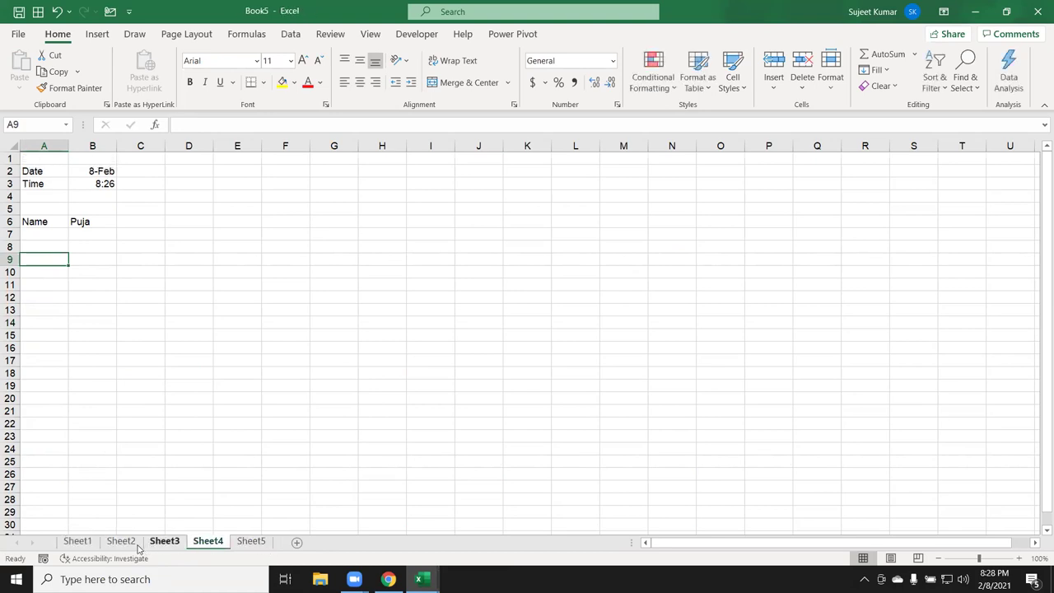
left_click(86, 545)
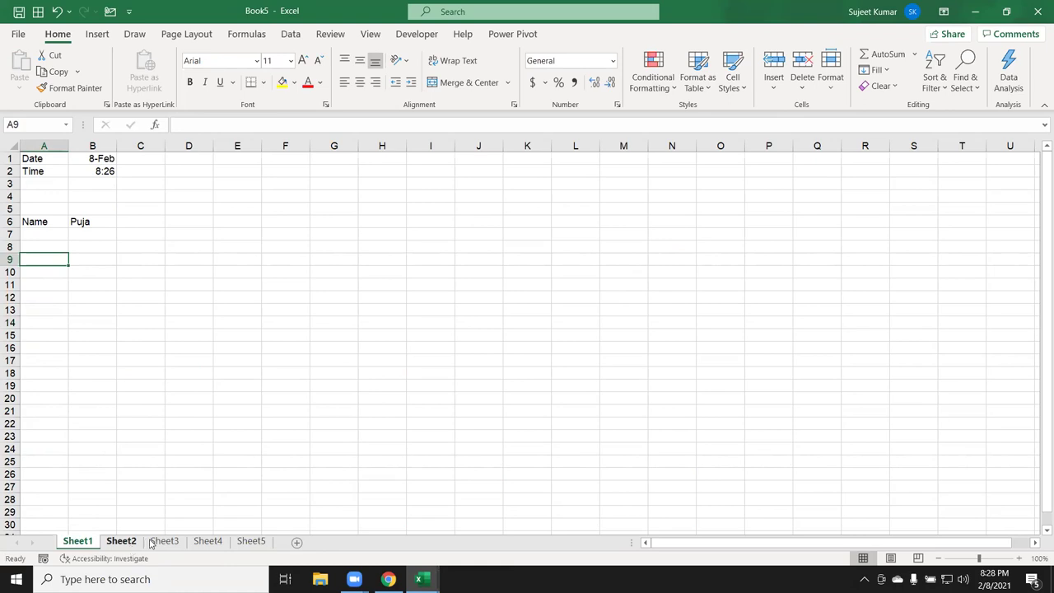
left_click(164, 541, "ctrl")
left_click(251, 541, "ctrl")
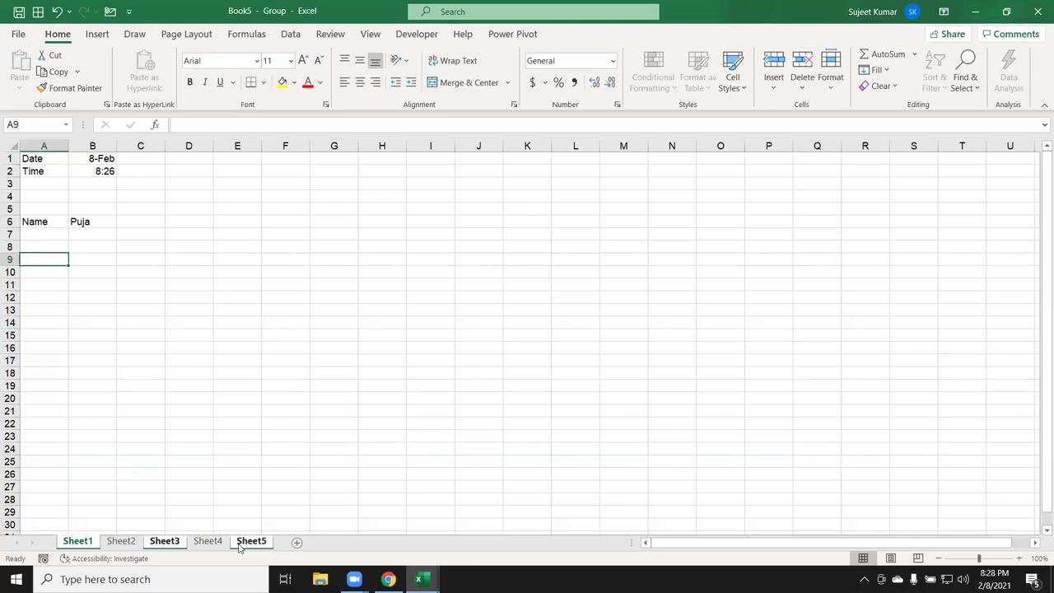
Enter 'City' in A9 and 'Muzaffarpur' in B9 on the grouped sheets.
type("City")
key("Tab")
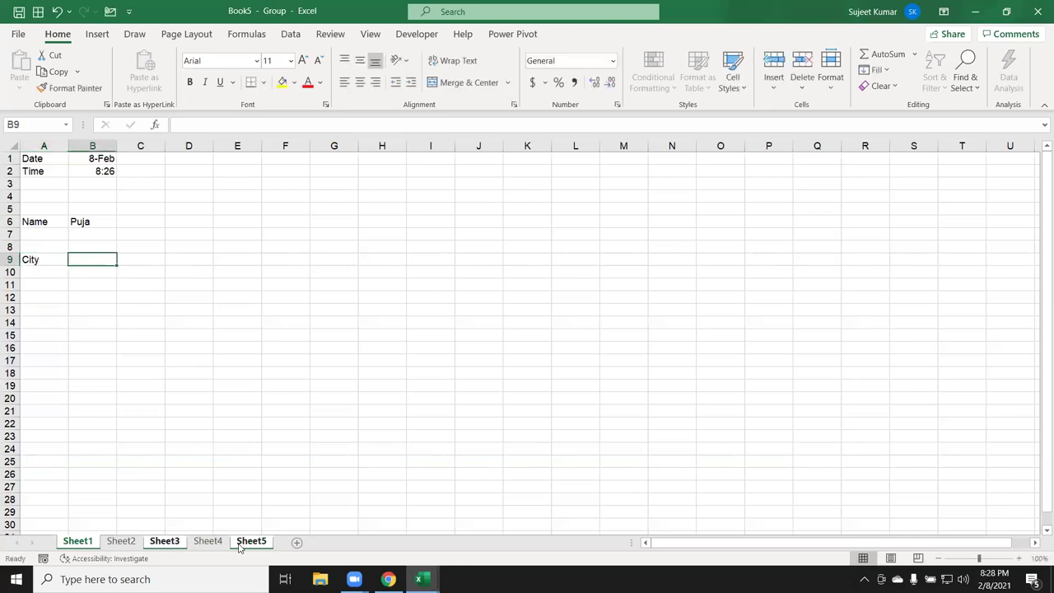
type("Muzaffarpur")
key("Return")
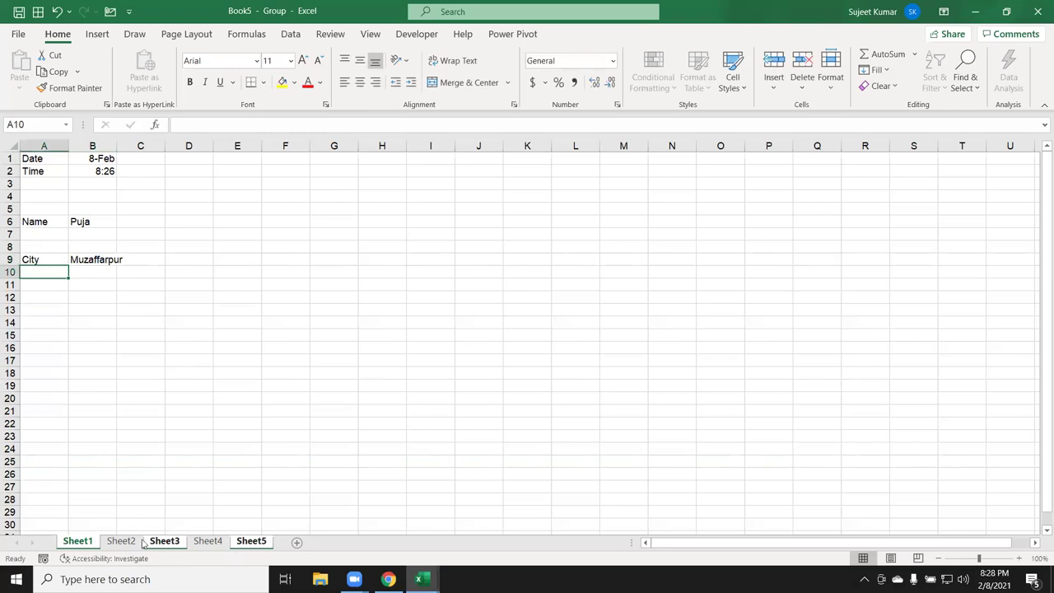
Check each sheet: only Sheet1, Sheet3 and Sheet5 have the City row.
left_click(121, 542)
left_click(165, 542)
left_click(215, 542)
left_click(252, 541)
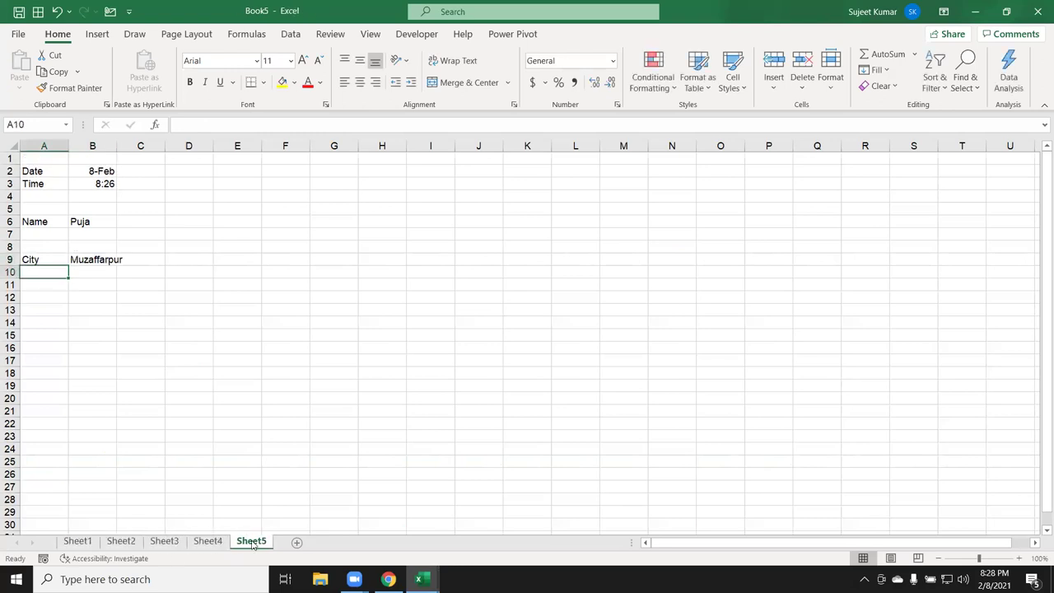
left_click(209, 541)
left_click(162, 542)
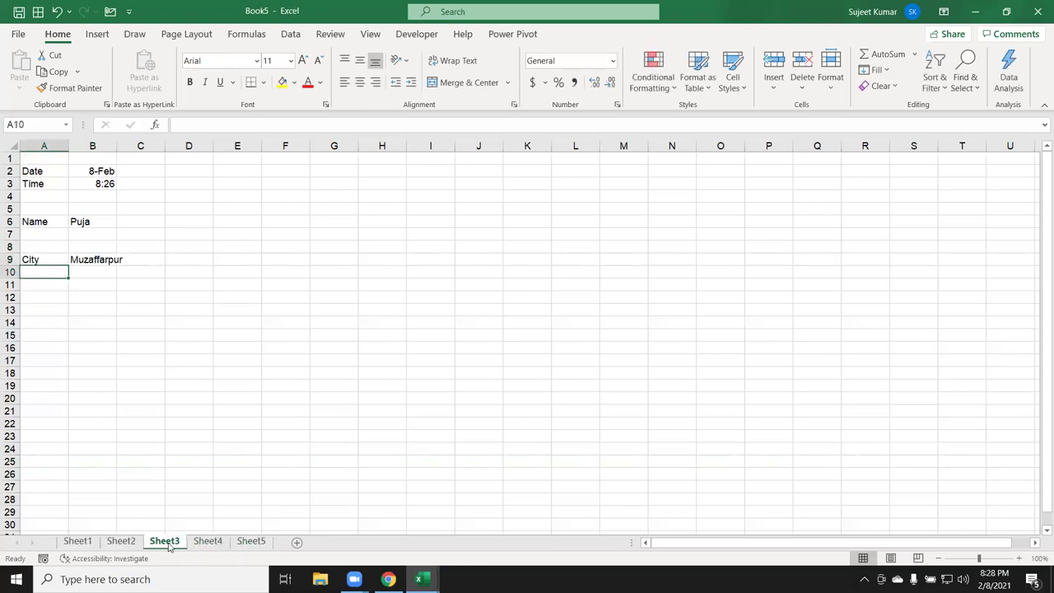
left_click(132, 542)
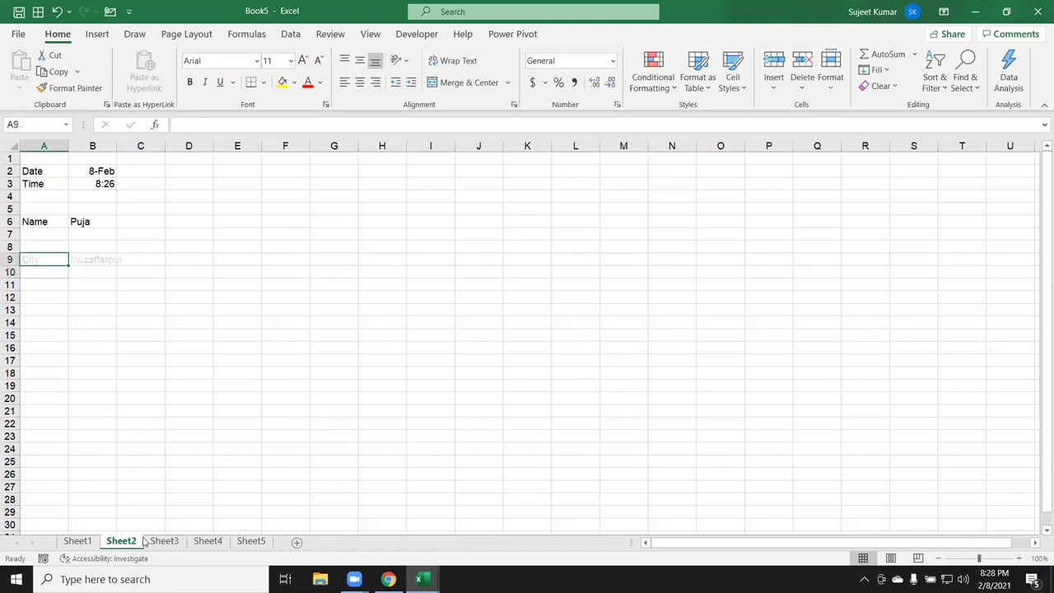
left_click(83, 542)
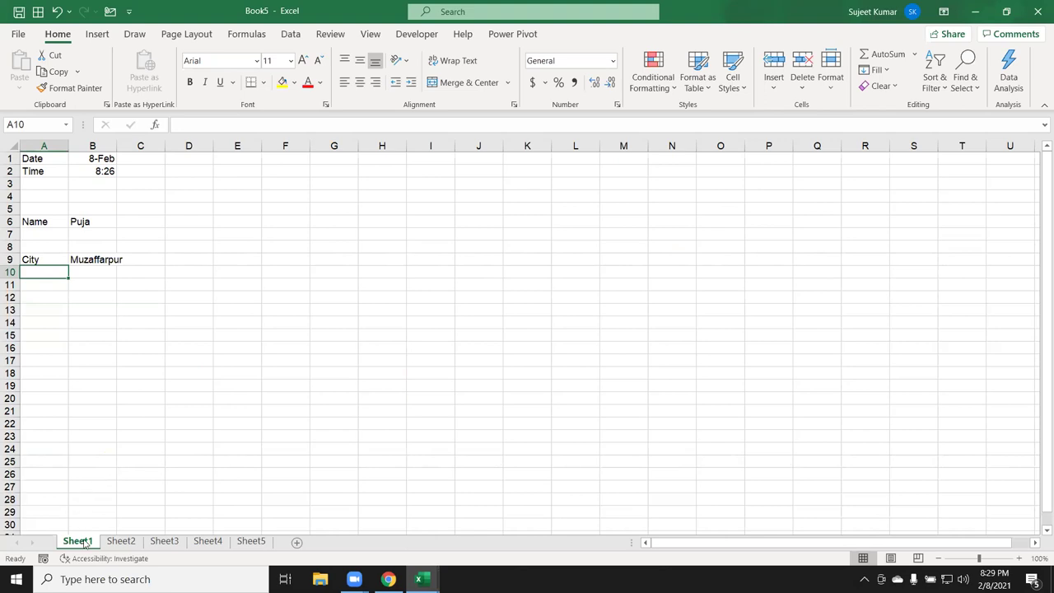
Ctrl-drag Sheet1 into another copy, then check Sheet1 through Sheet1 (4).
left_click_drag(84, 542, 122, 534)
mouse_move(122, 533)
left_mouse_down()
mouse_move(182, 513)
mouse_move(236, 519)
left_mouse_up()
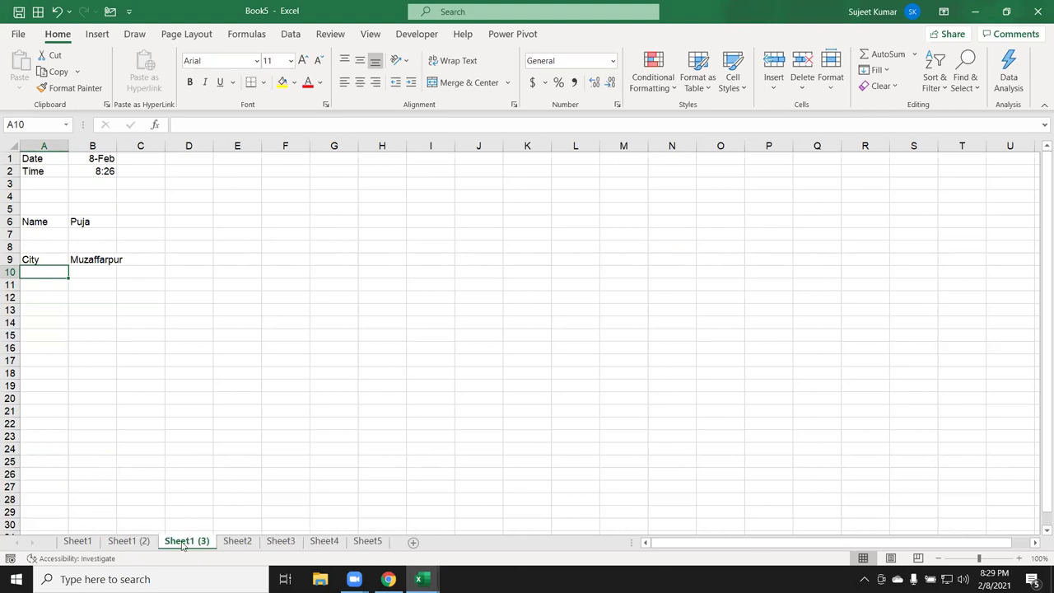
left_click(77, 541)
left_click(132, 544)
left_click(186, 541)
left_click(244, 541)
left_click(78, 541)
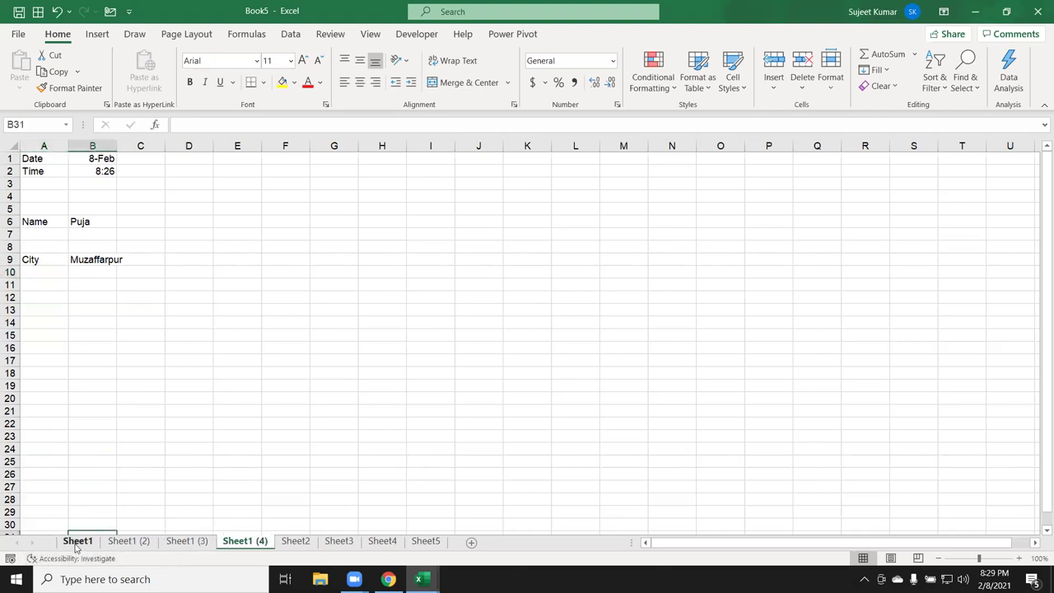
Create the Sheet1 (5) copy through Move or Copy, with Create a copy ticked.
right_click(77, 541)
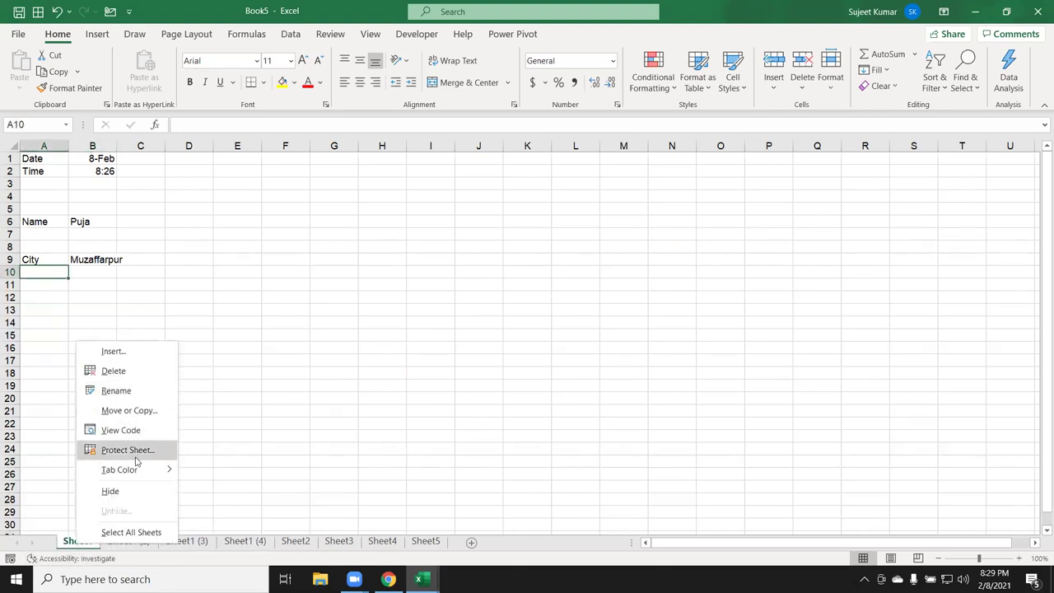
mouse_move(130, 470)
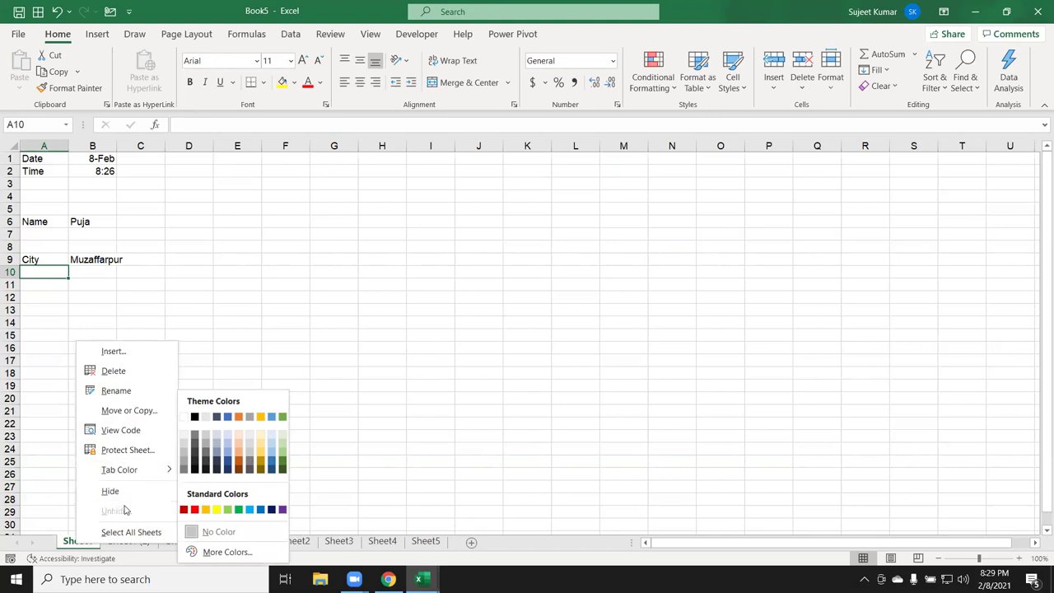
left_click(135, 411)
left_click(69, 473)
left_click(116, 493)
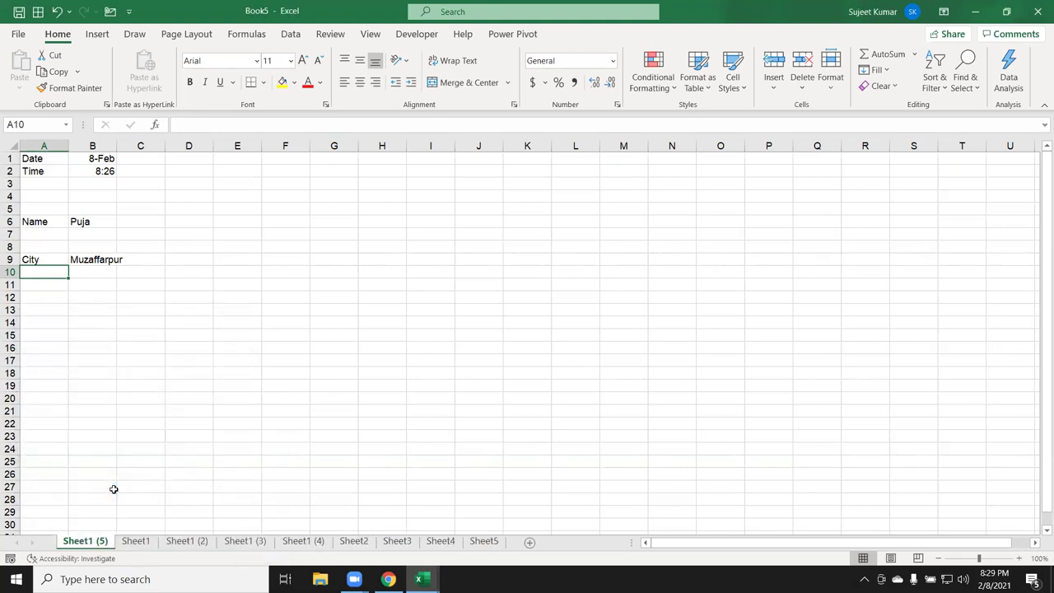